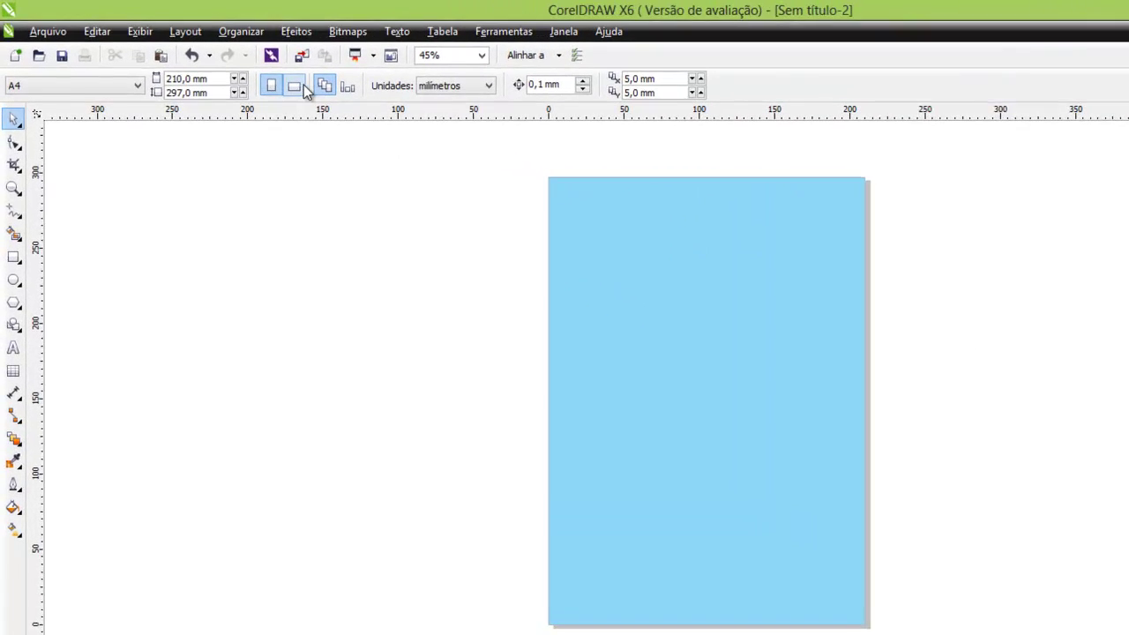
# Step: Switch the page to landscape and paste the copied invitation image, placing it beside the page's left edge
pyautogui.click(296, 87)
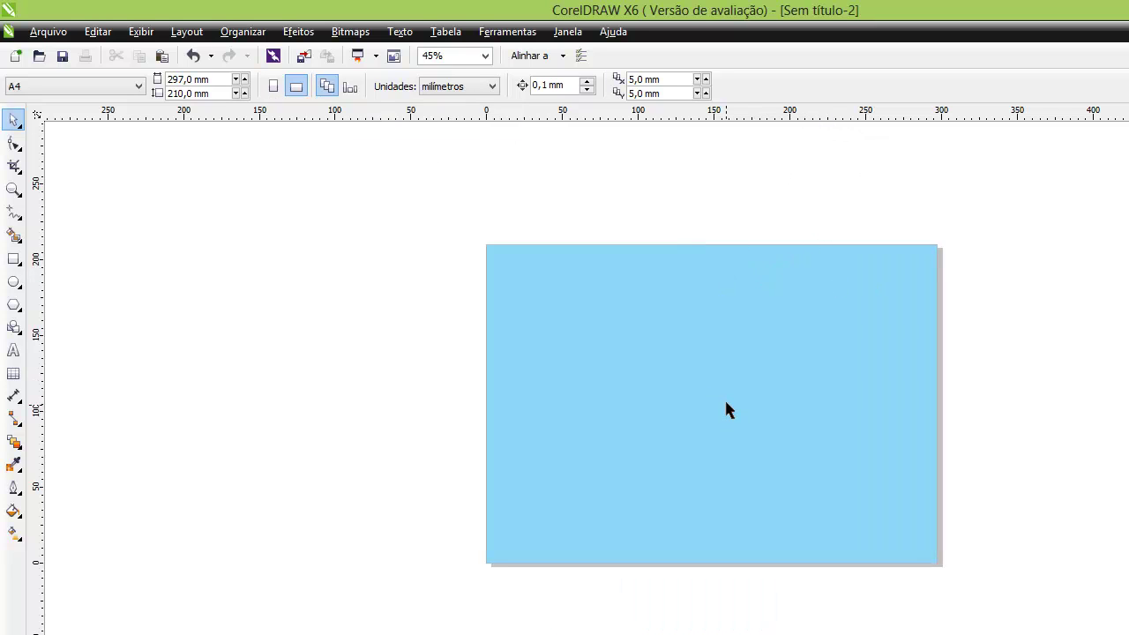
pyautogui.hotkey('ctrl', 'v')
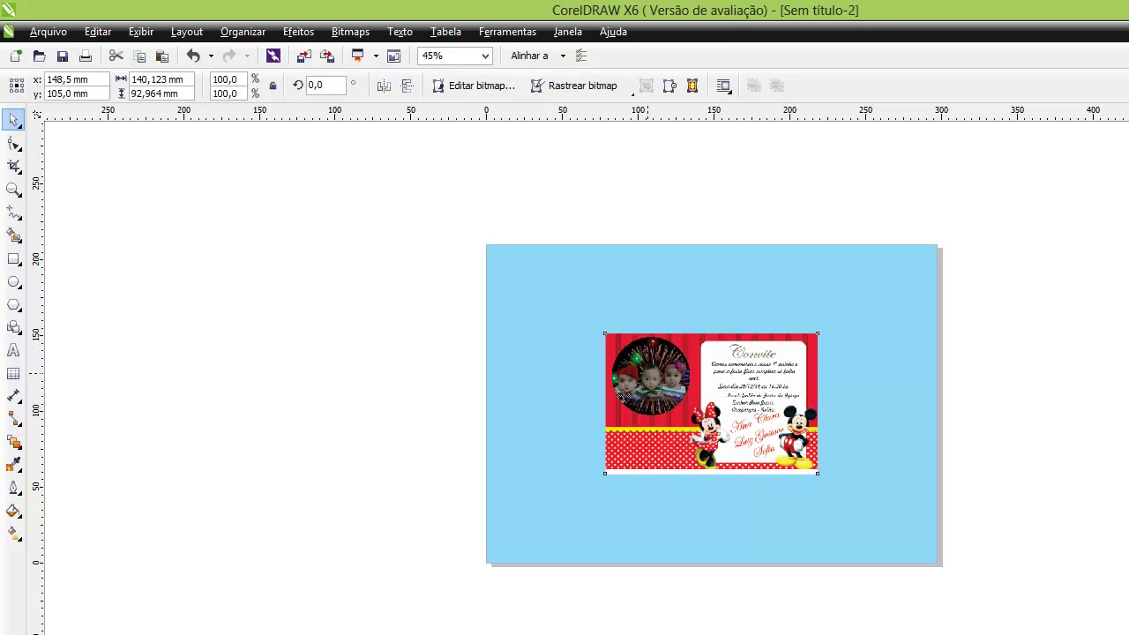
pyautogui.moveTo(737, 449); pyautogui.dragTo(317, 397)
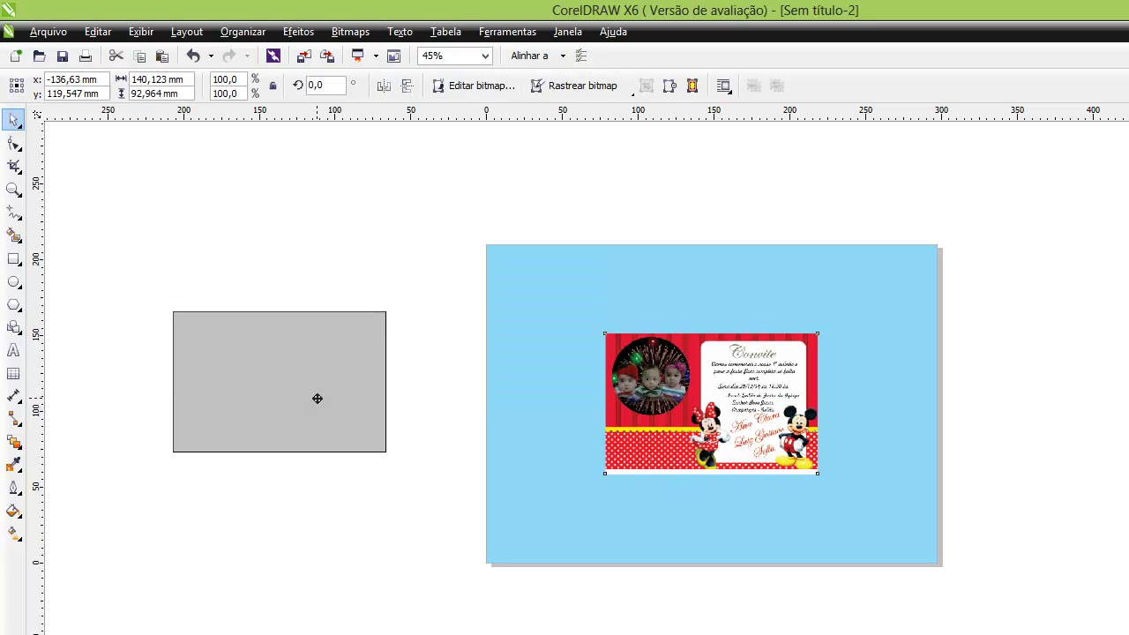
pyautogui.click(347, 263)
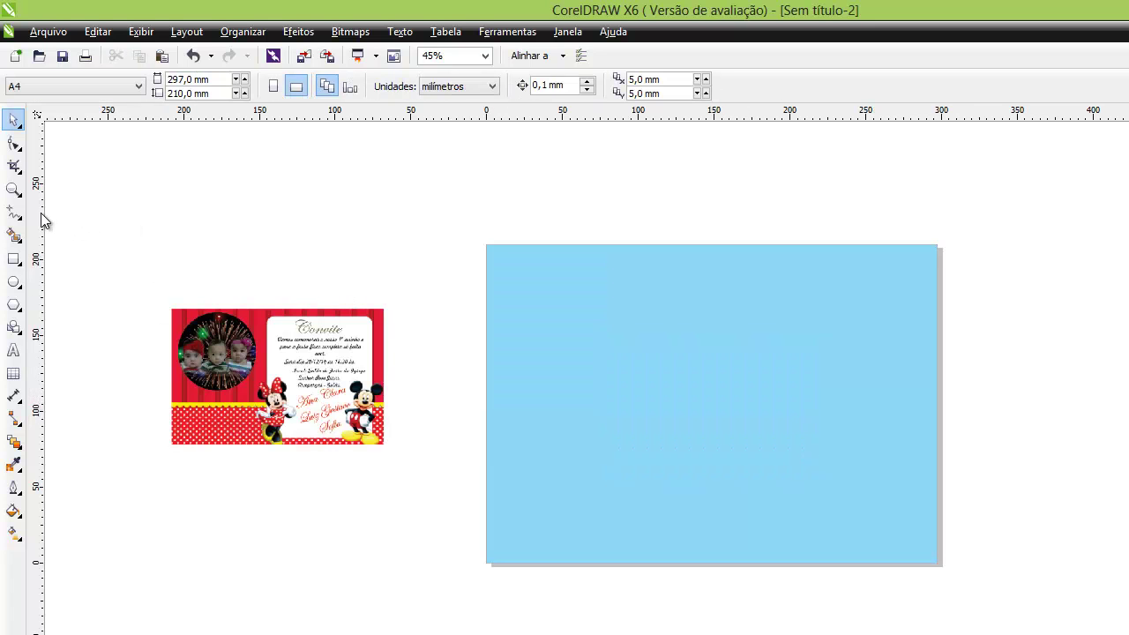
# Step: Place a vertical guideline at about x 19.6 mm and a horizontal guideline at about y 192 mm
pyautogui.moveTo(40, 217); pyautogui.dragTo(516, 243)
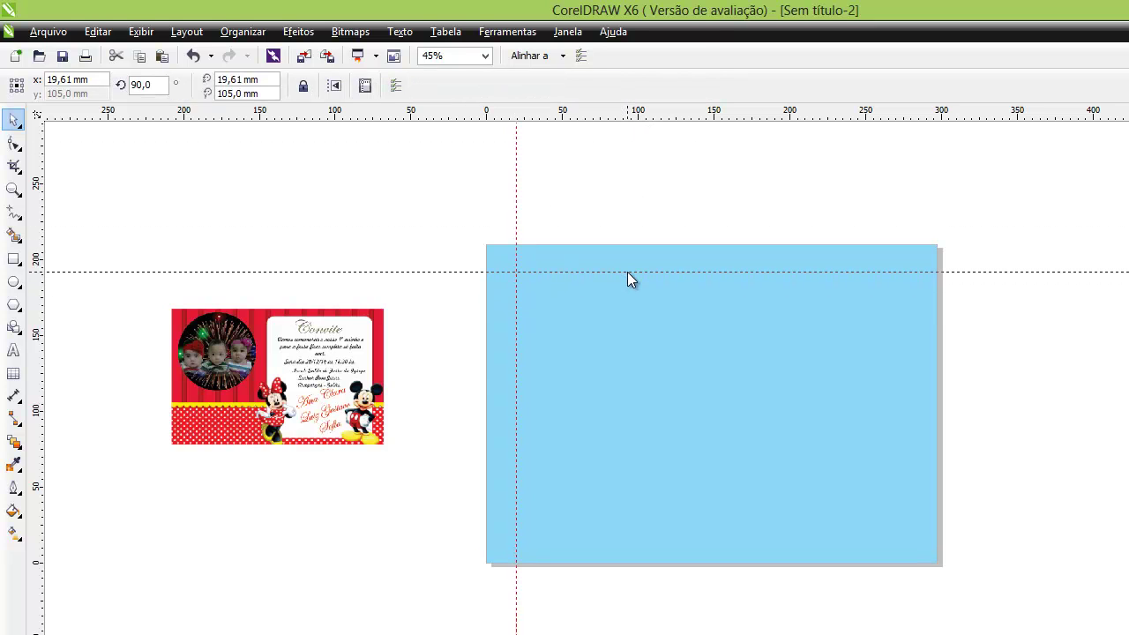
pyautogui.moveTo(627, 272); pyautogui.dragTo(626, 272)
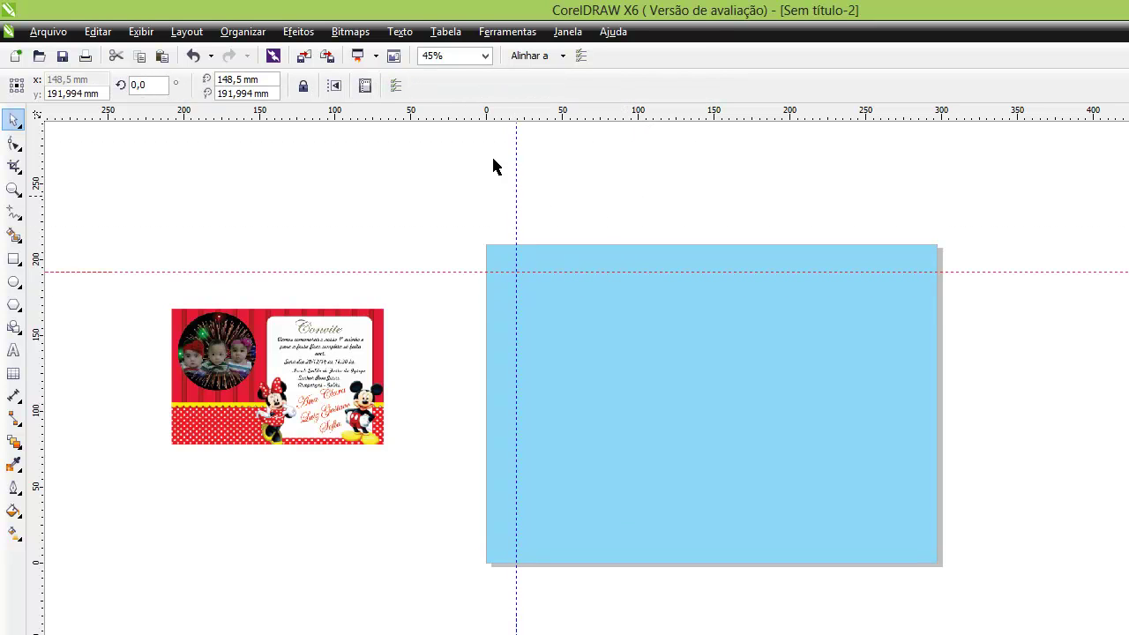
pyautogui.click(411, 182)
# Step: Set the drawing units to centimetres and enable snapping to guidelines
pyautogui.click(478, 87)
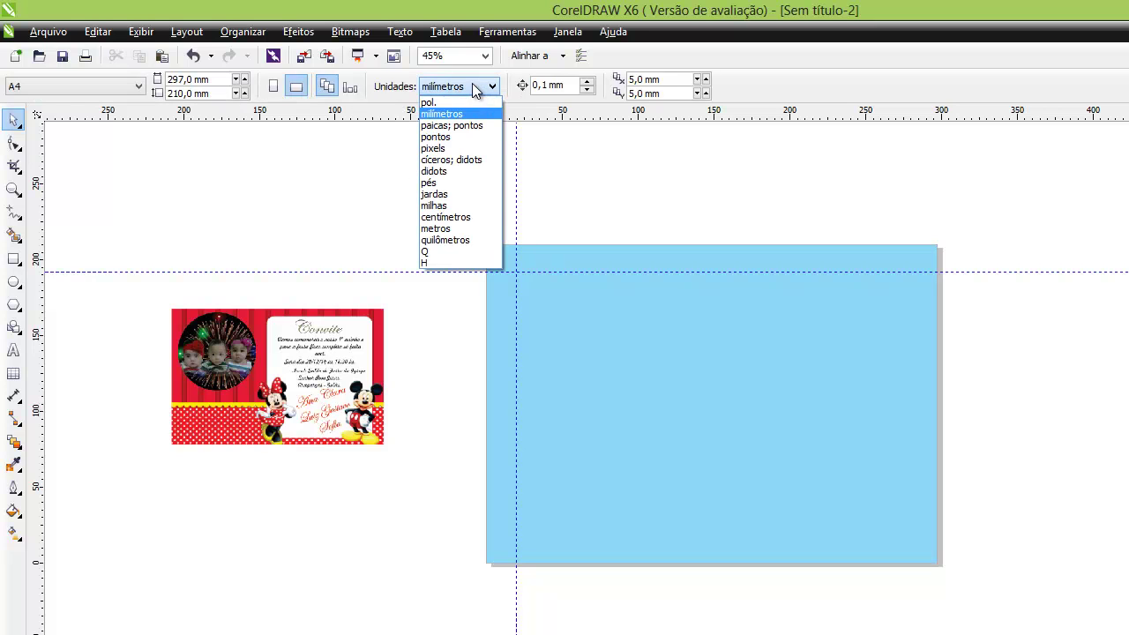
pyautogui.click(436, 217)
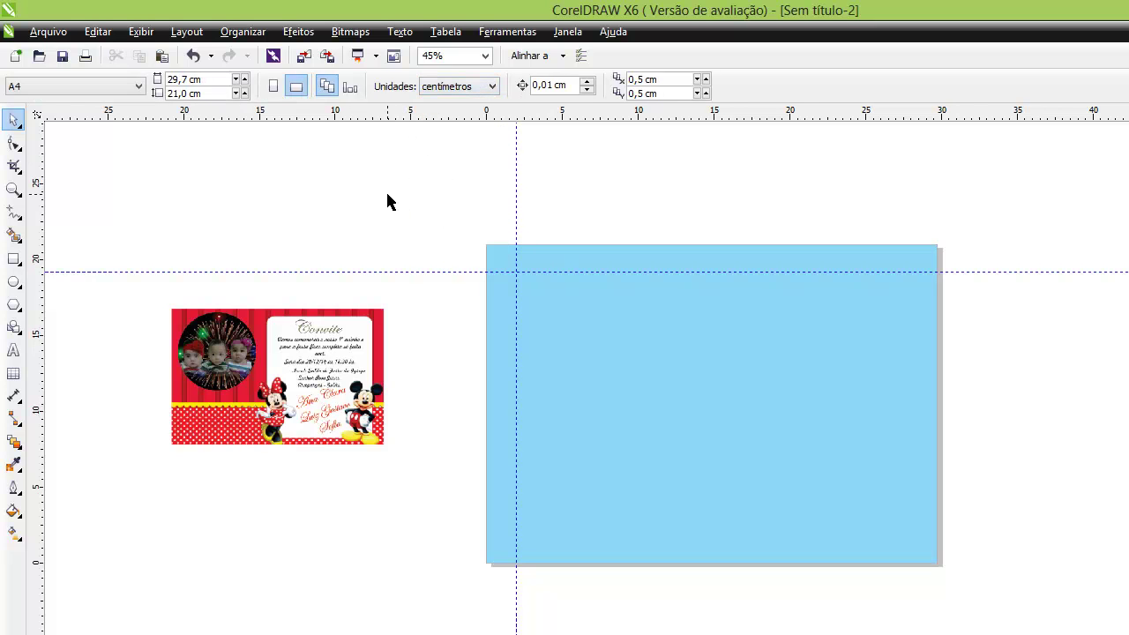
pyautogui.click(139, 32)
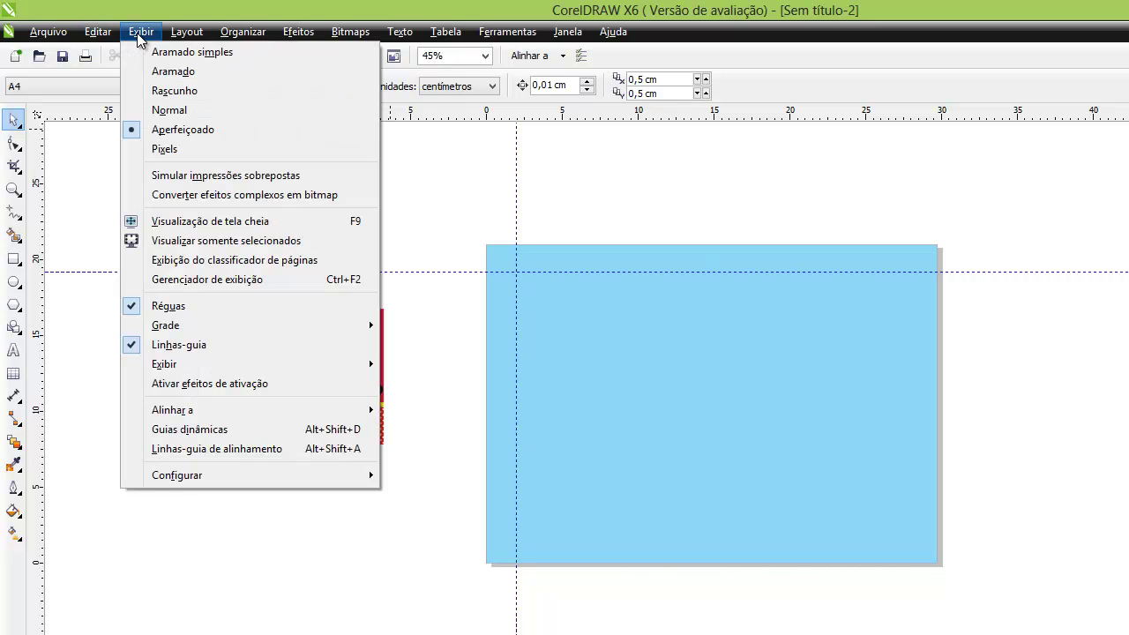
pyautogui.moveTo(290, 414)
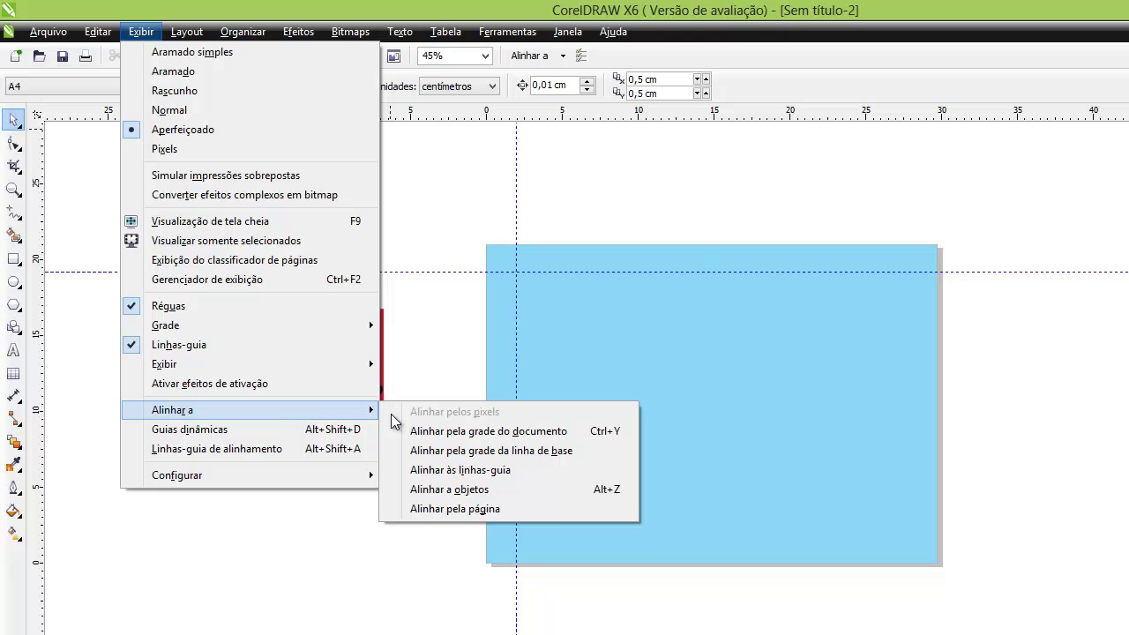
pyautogui.click(488, 472)
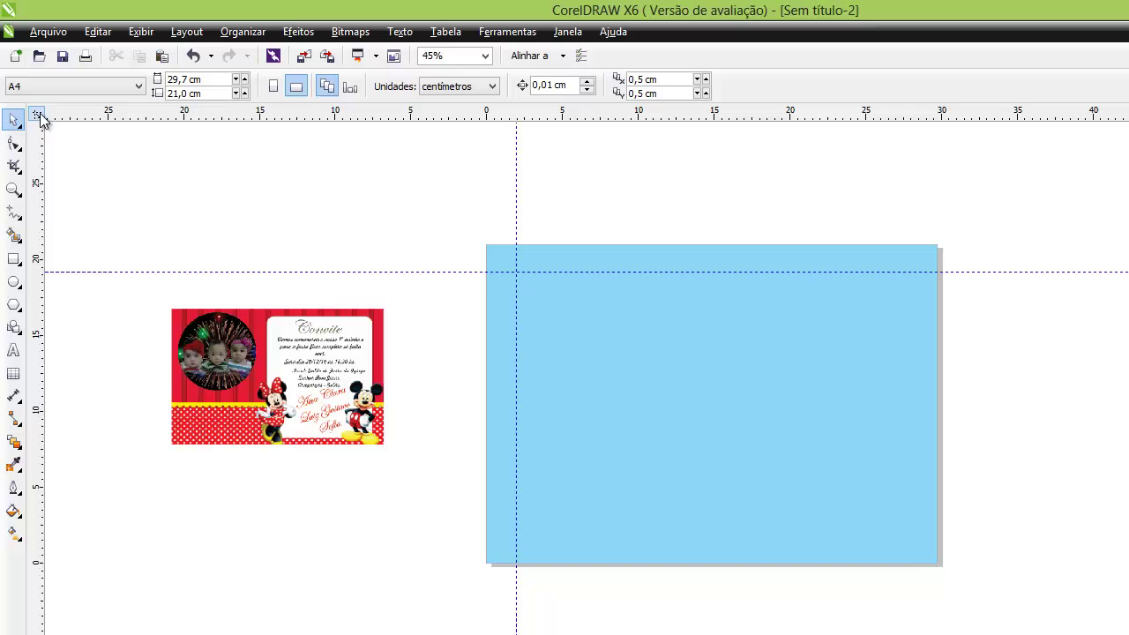
# Step: Move the ruler origin to the intersection of the two guidelines
pyautogui.moveTo(39, 116); pyautogui.dragTo(414, 217)
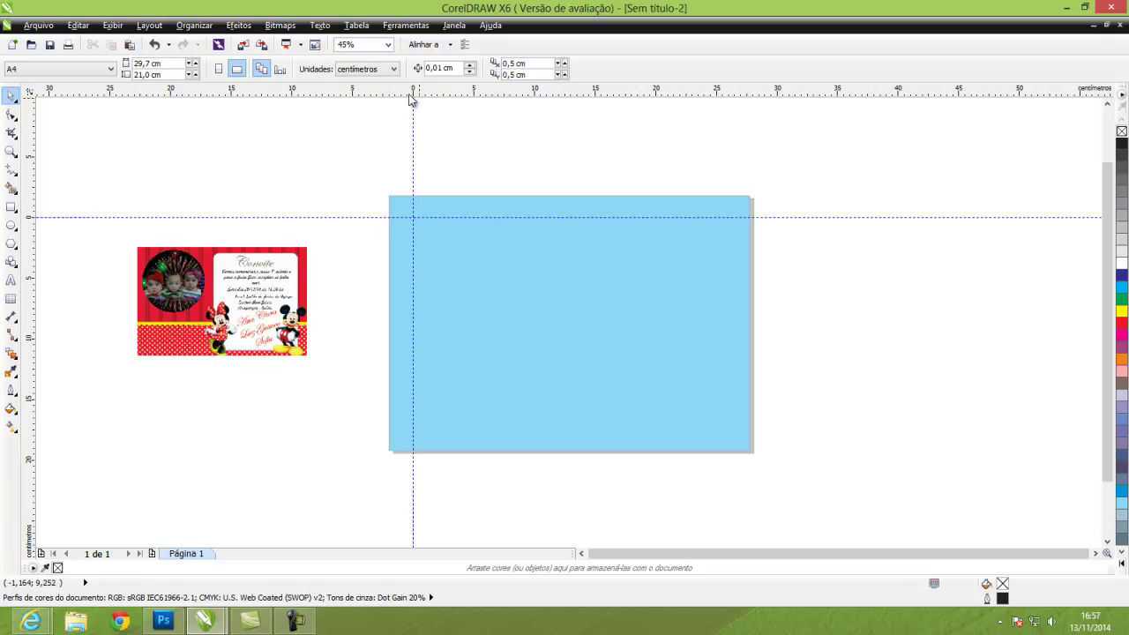
pyautogui.scroll(4, 418, 213)
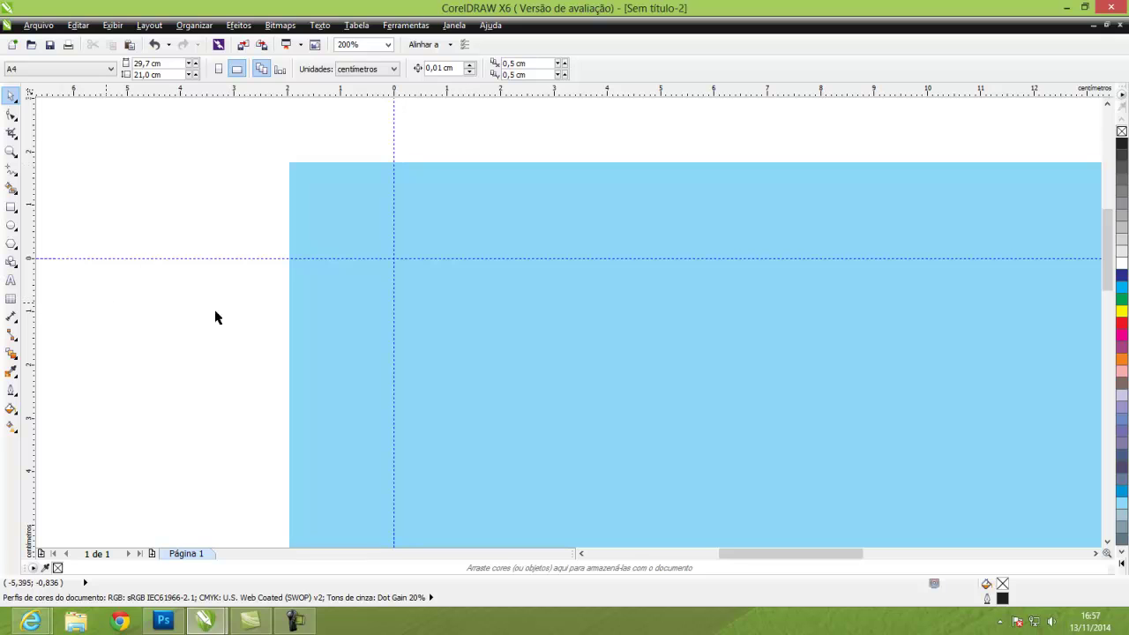
pyautogui.scroll(-2, 475, 357)
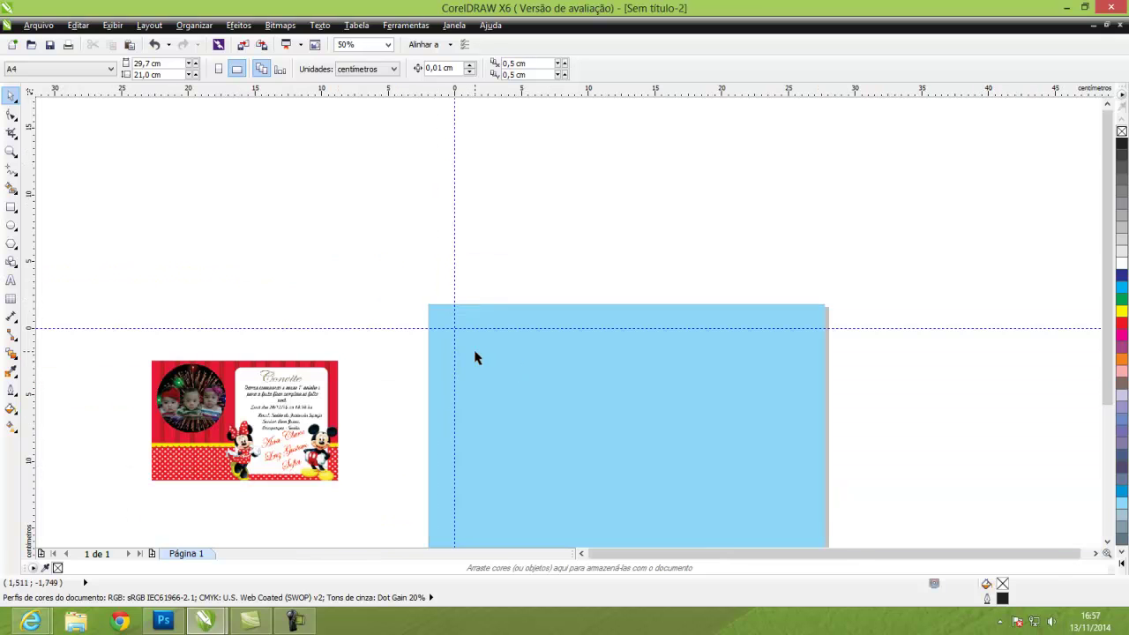
# Step: Snap the invitation image's upper-left corner to the ruler origin, check its extent against the rulers, and delete it
pyautogui.click(163, 421)
pyautogui.moveTo(163, 416); pyautogui.dragTo(464, 383)
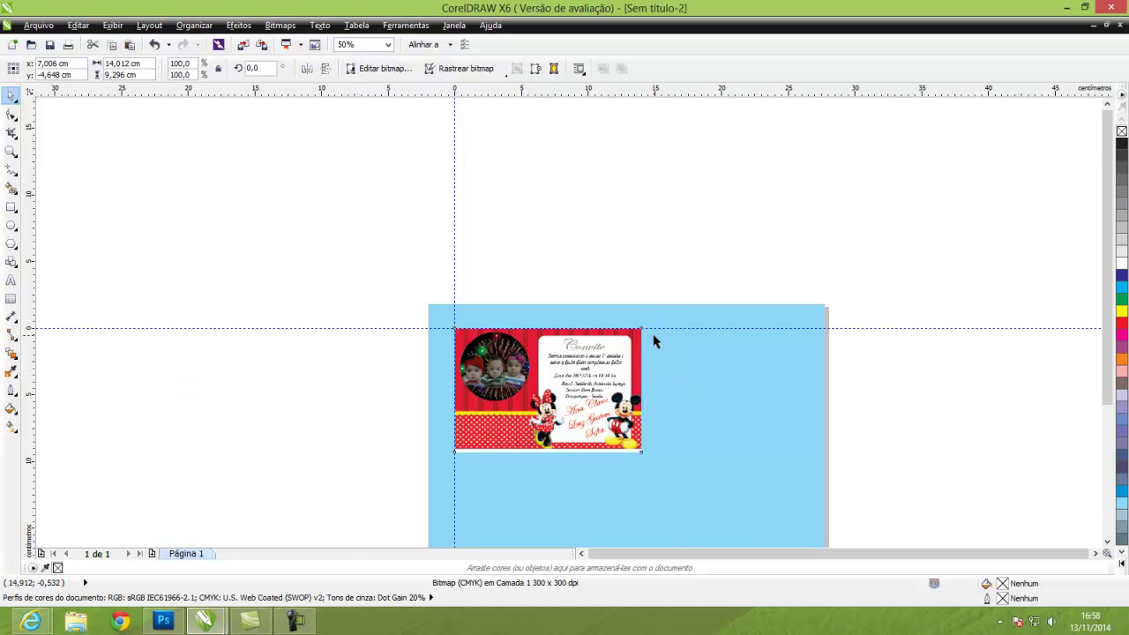
pyautogui.scroll(2, 653, 338)
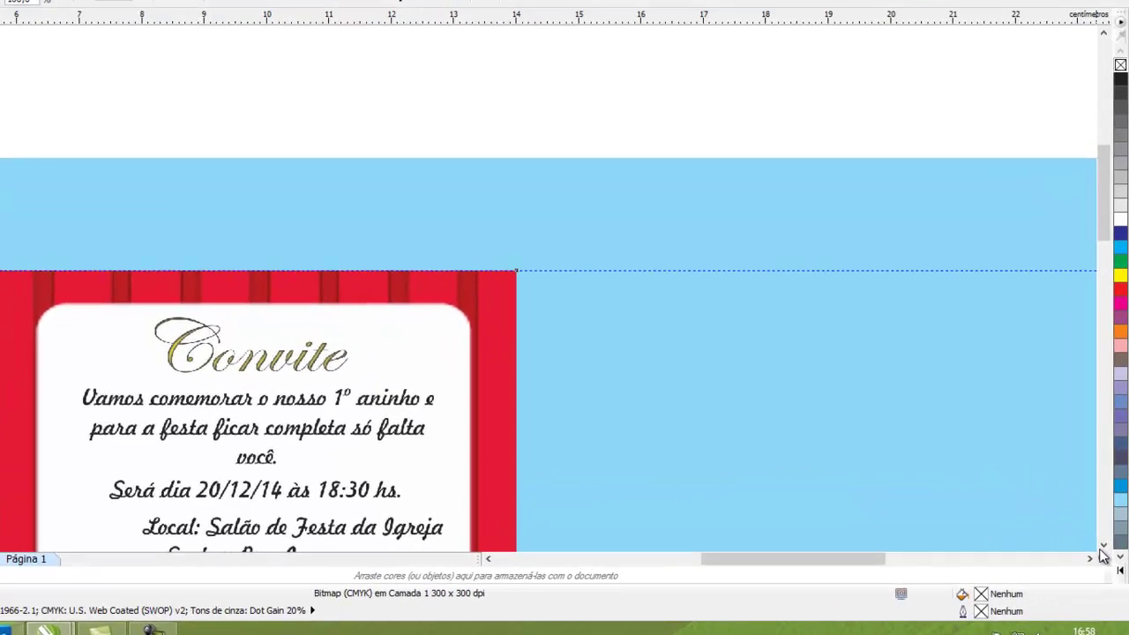
pyautogui.click(1101, 546)
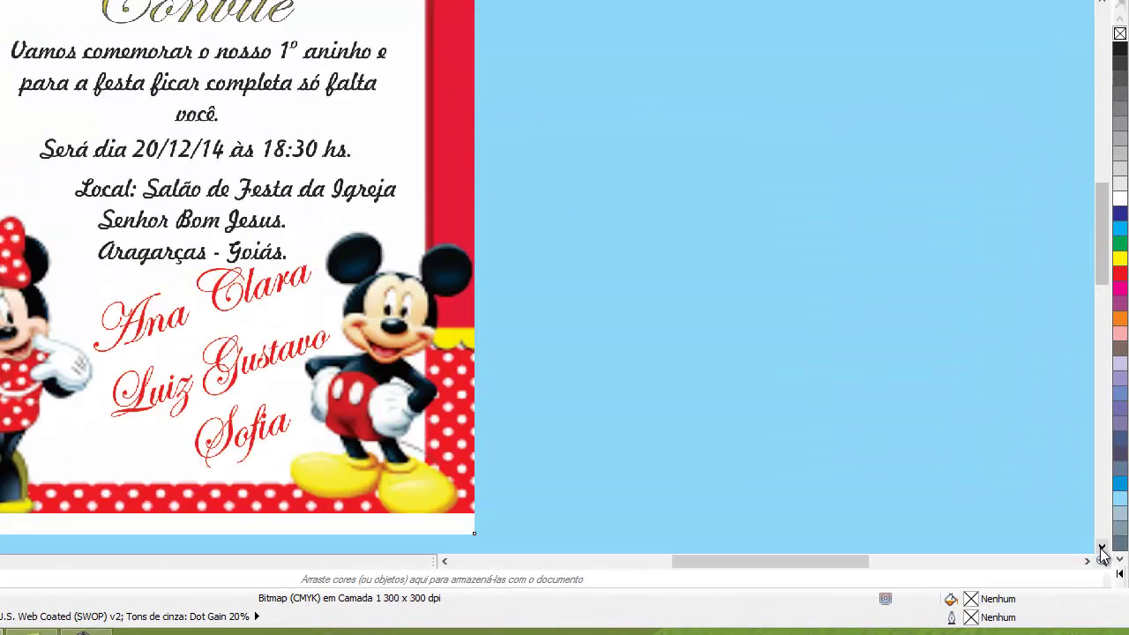
pyautogui.press('F4')
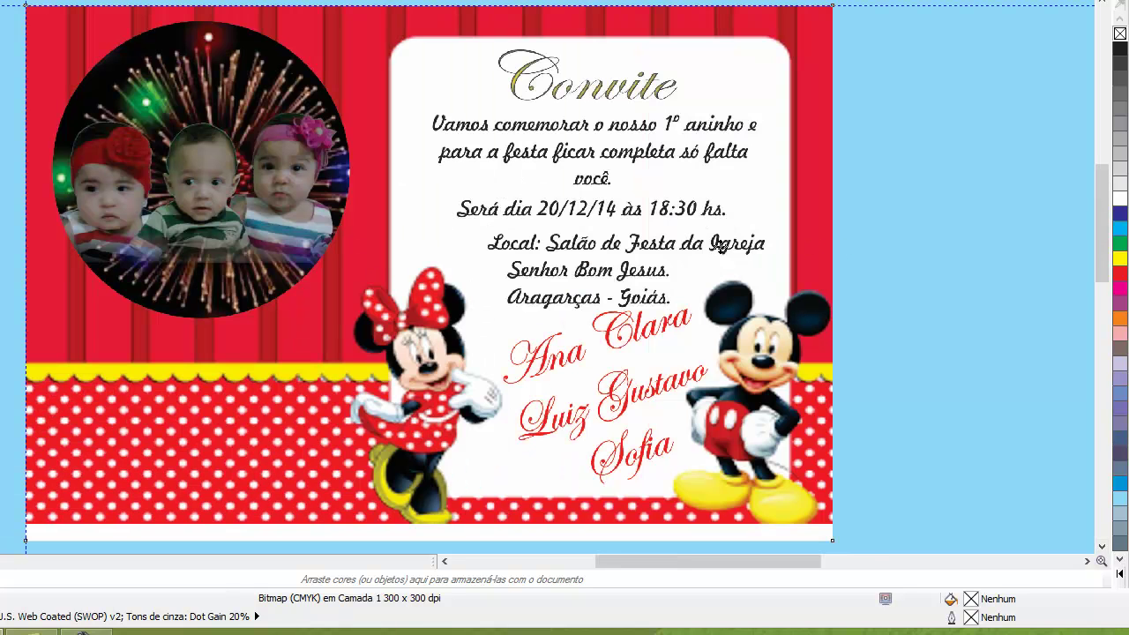
pyautogui.press('Delete')
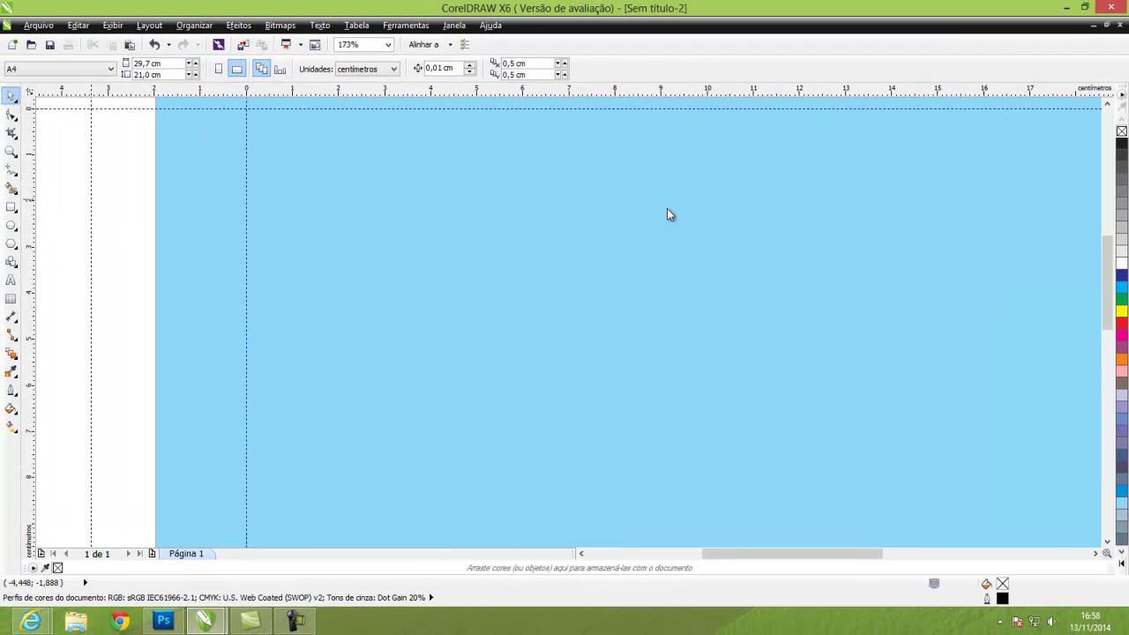
# Step: Add a vertical guideline at 14 cm on the horizontal ruler
pyautogui.moveTo(667, 210); pyautogui.dragTo(892, 181)
pyautogui.moveTo(696, 93); pyautogui.dragTo(693, 511)
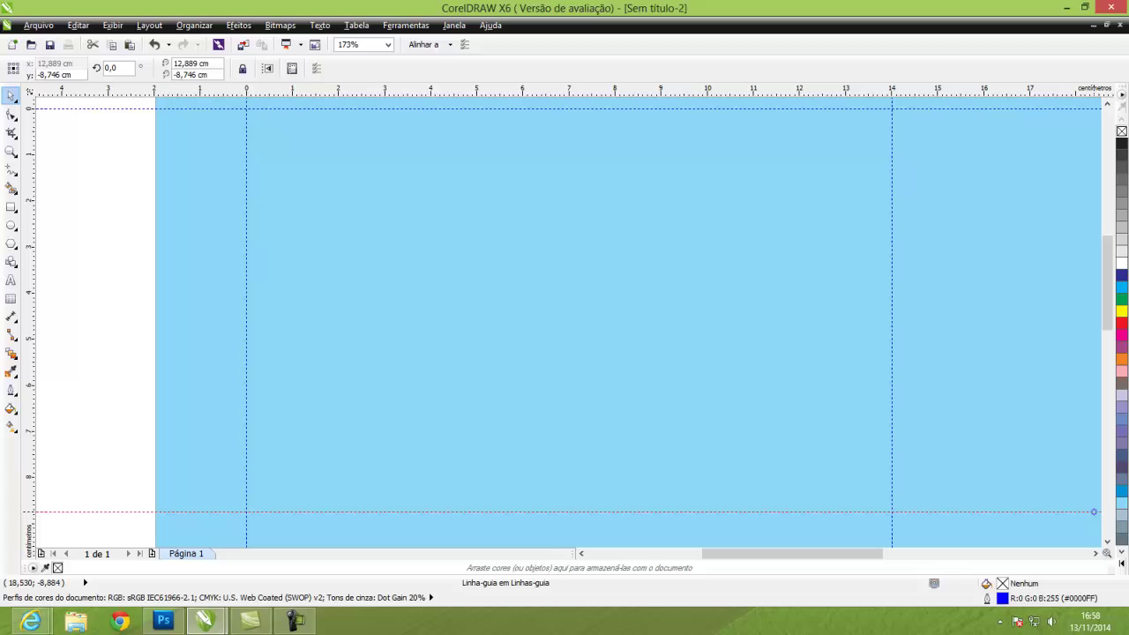
pyautogui.click(1107, 543)
pyautogui.click(1106, 542)
pyautogui.click(1107, 544)
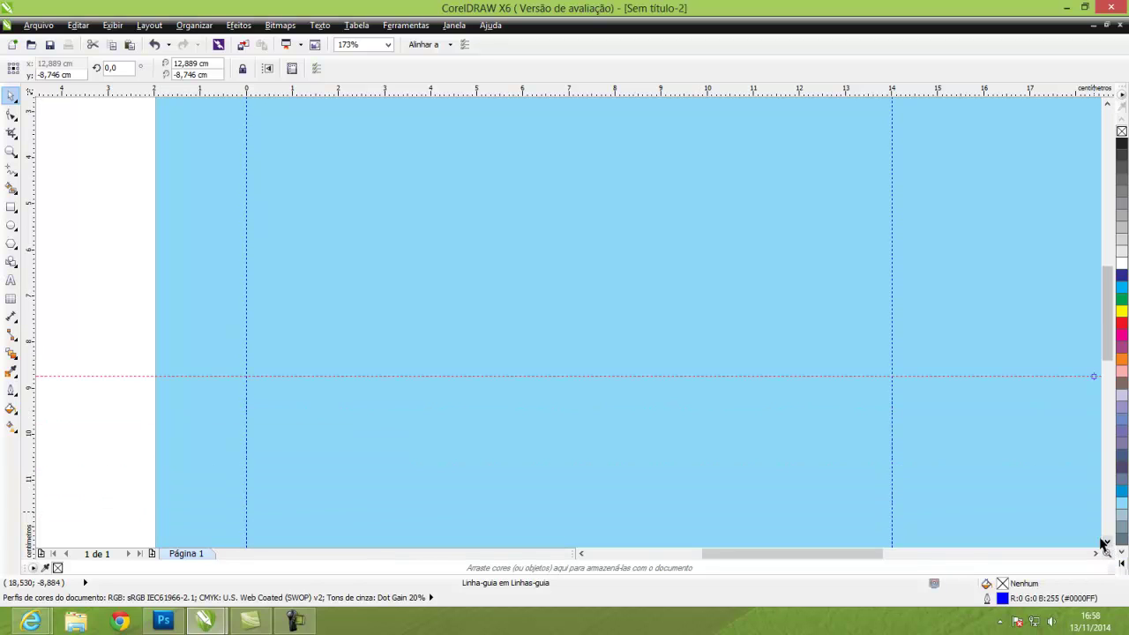
pyautogui.press('Delete')
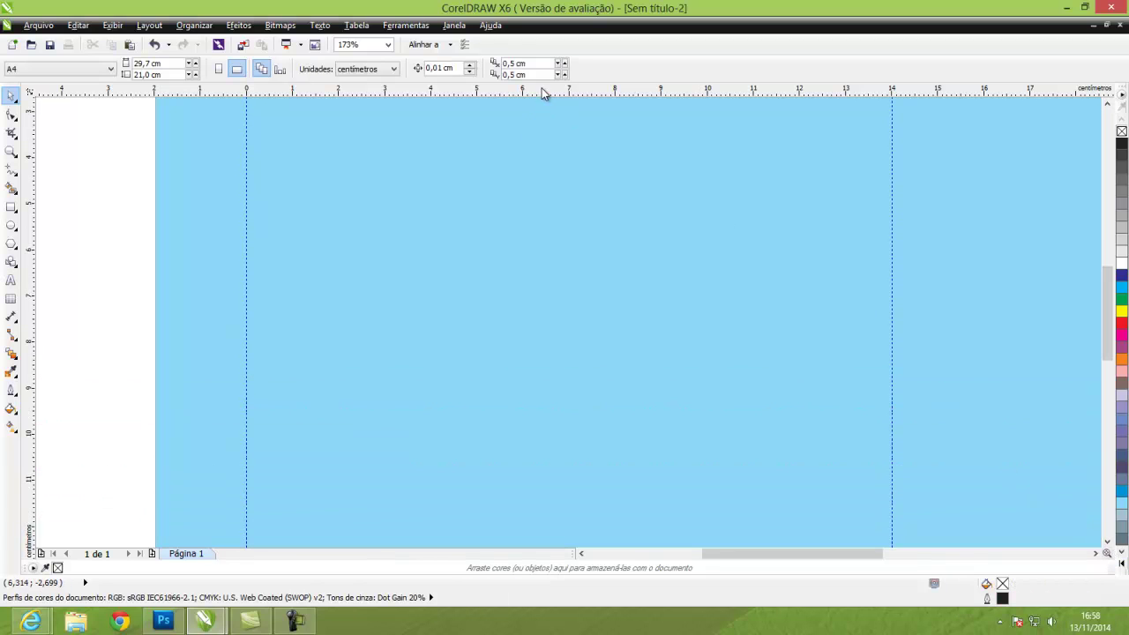
# Step: Add a horizontal guideline about 9 cm below the ruler origin
pyautogui.moveTo(544, 94); pyautogui.dragTo(491, 384)
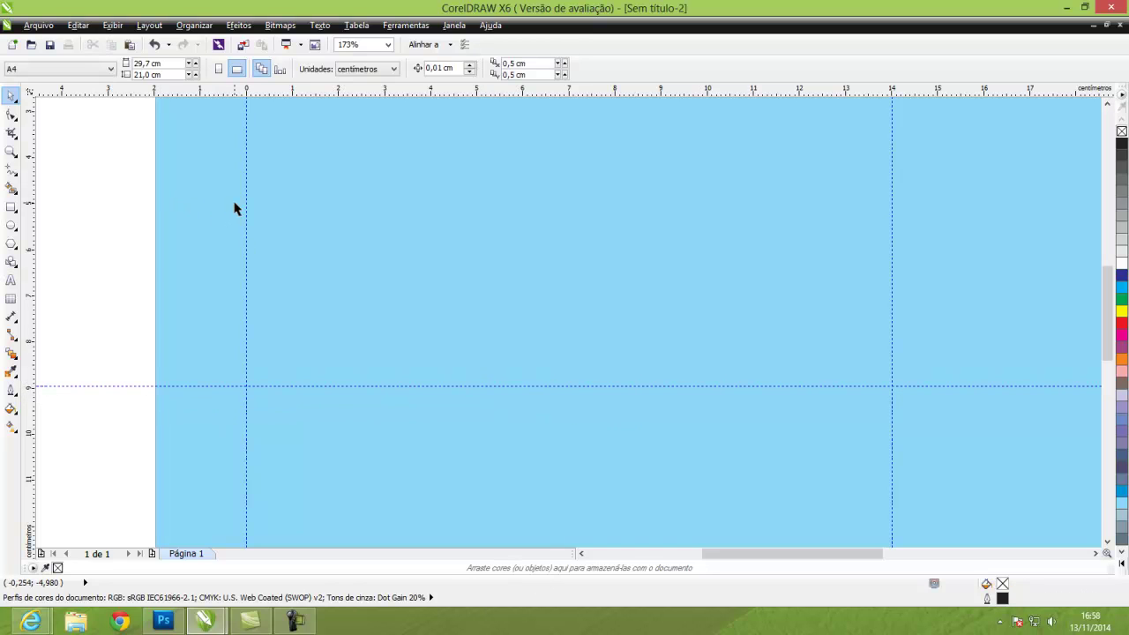
pyautogui.scroll(2, 235, 206)
pyautogui.scroll(-3, 235, 206)
pyautogui.scroll(-2, 235, 215)
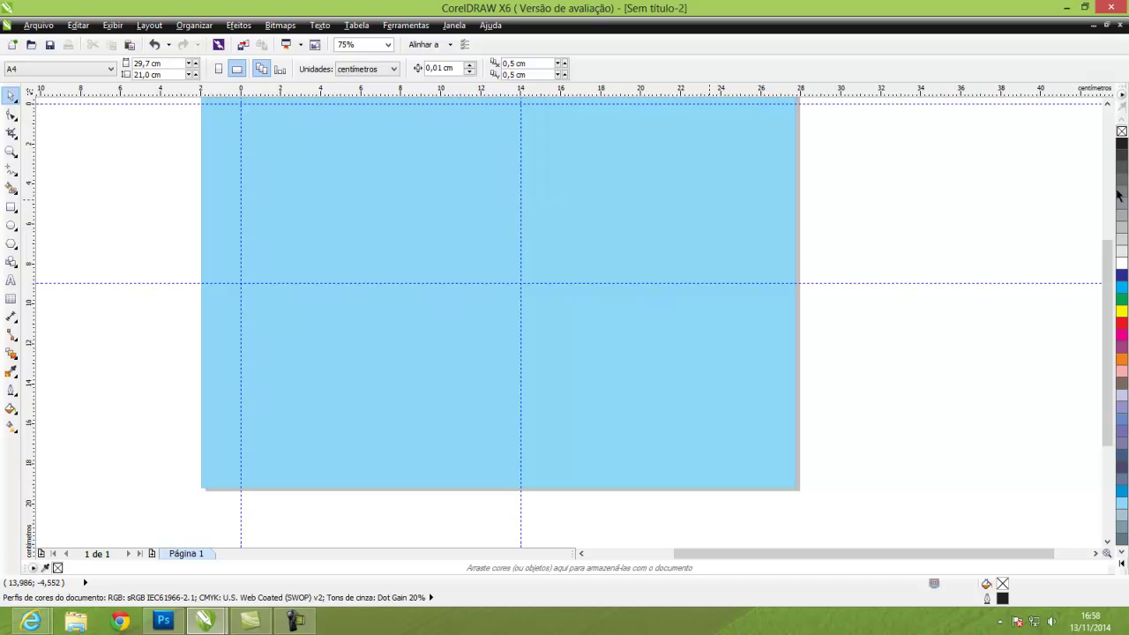
pyautogui.click(1108, 105)
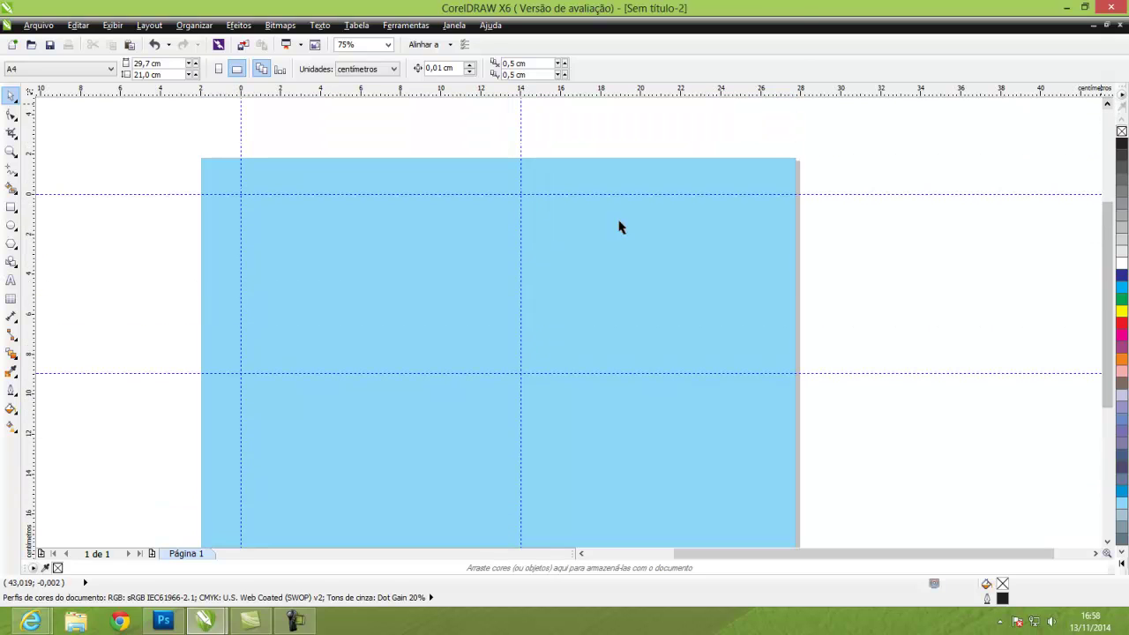
pyautogui.scroll(4, 235, 234)
pyautogui.scroll(-2, 234, 237)
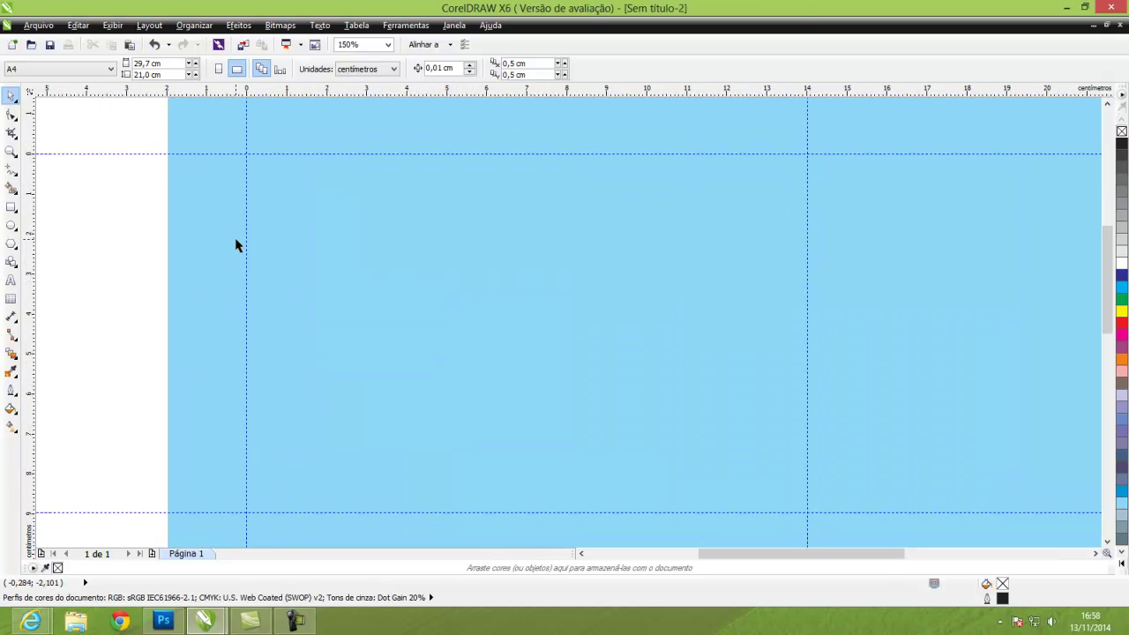
# Step: Paste the invitation image again and place it beside the page's left edge, level with the upper horizontal guideline
pyautogui.hotkey('ctrl', 'v')
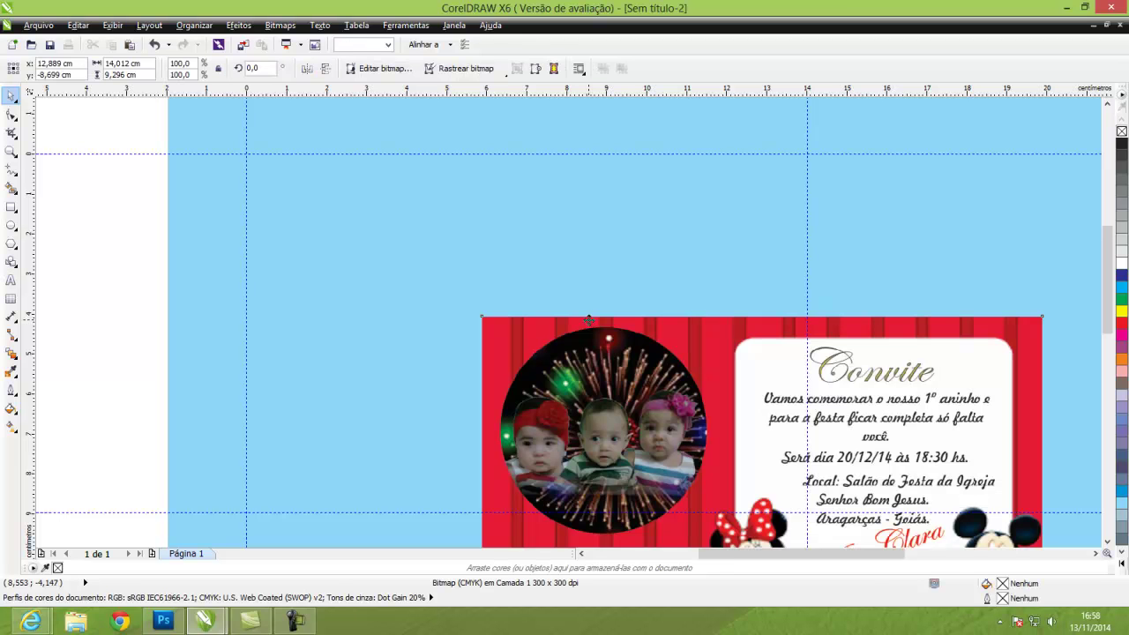
pyautogui.moveTo(886, 419); pyautogui.dragTo(93, 259)
pyautogui.scroll(-3, 358, 279)
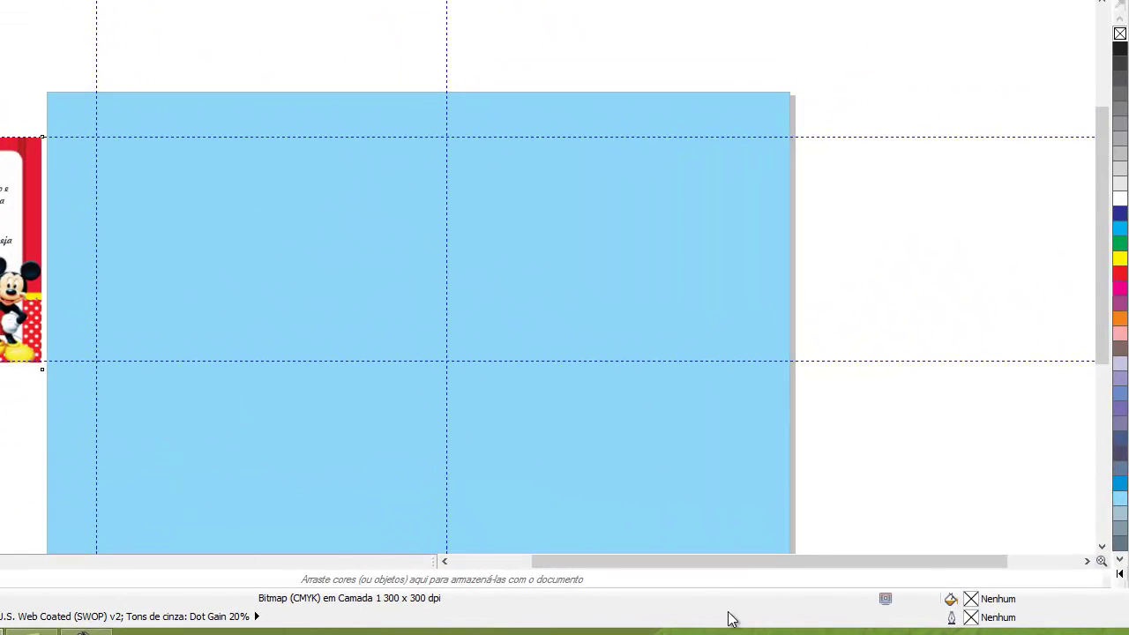
pyautogui.click(444, 561)
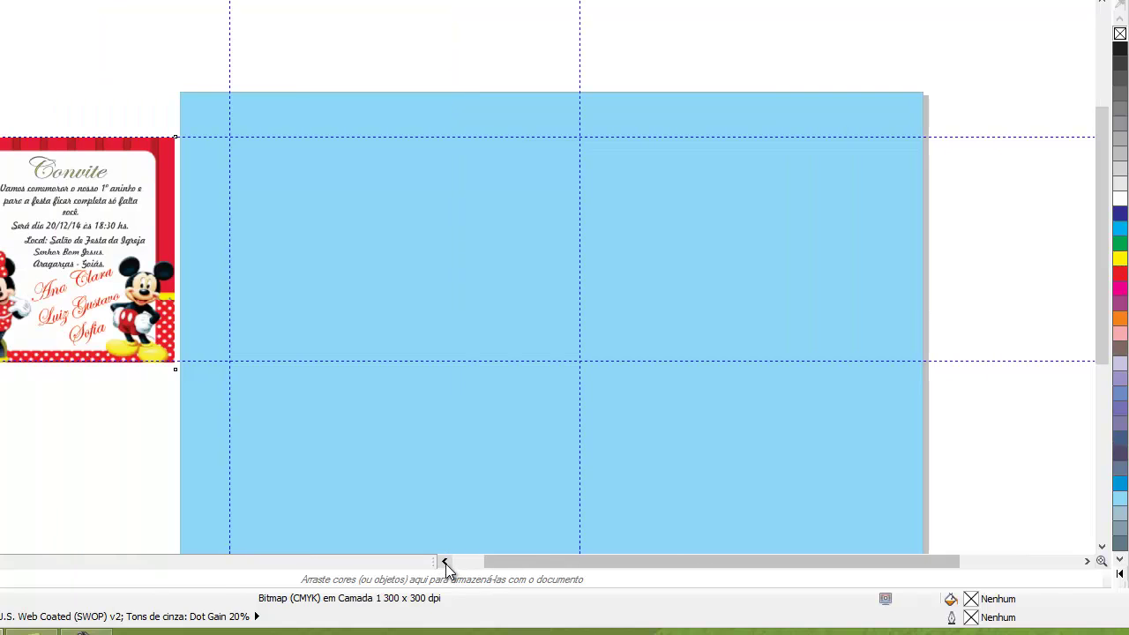
pyautogui.click(750, 345)
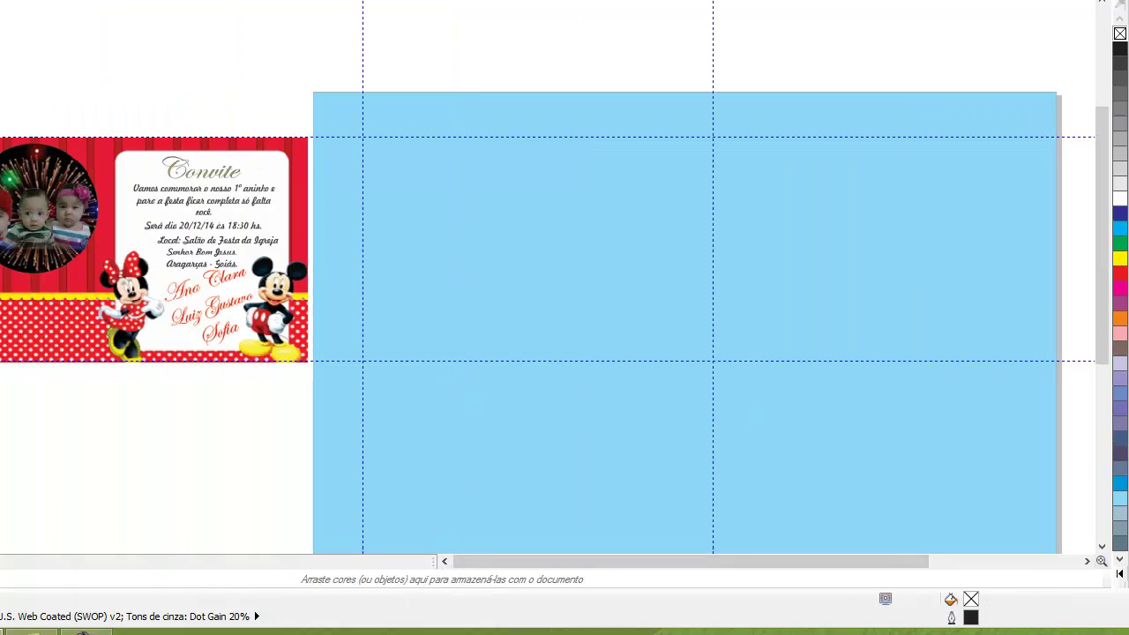
# Step: Draw a rectangle about 14 × 9 cm filling the area between the four guidelines and fill it with red
pyautogui.press('F6')
pyautogui.moveTo(363, 137); pyautogui.dragTo(713, 359)
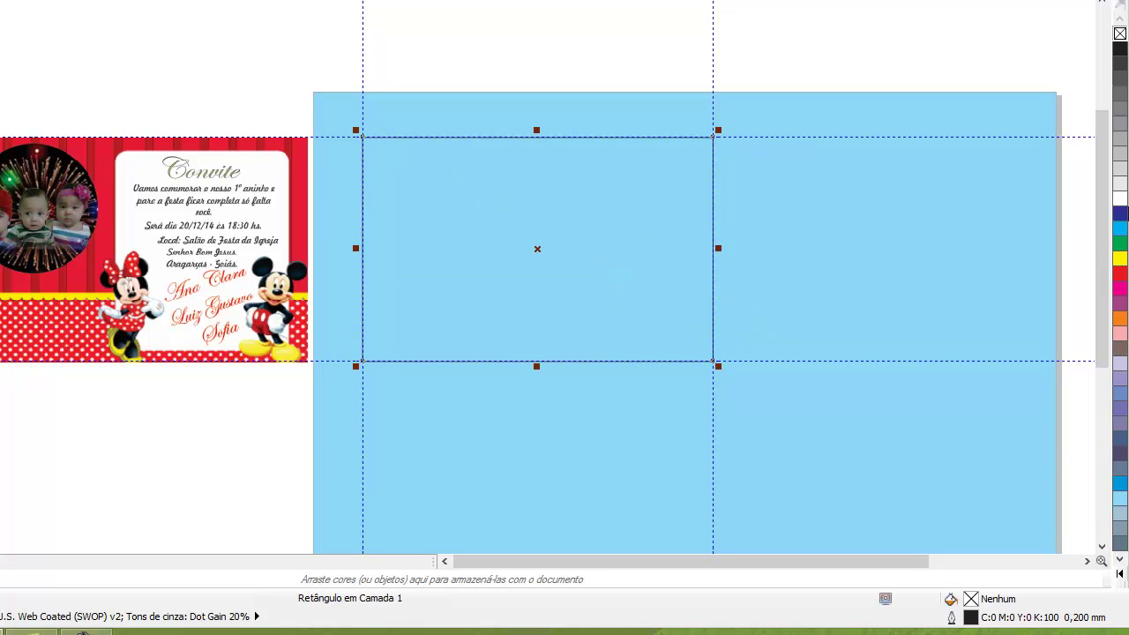
pyautogui.click(1120, 274)
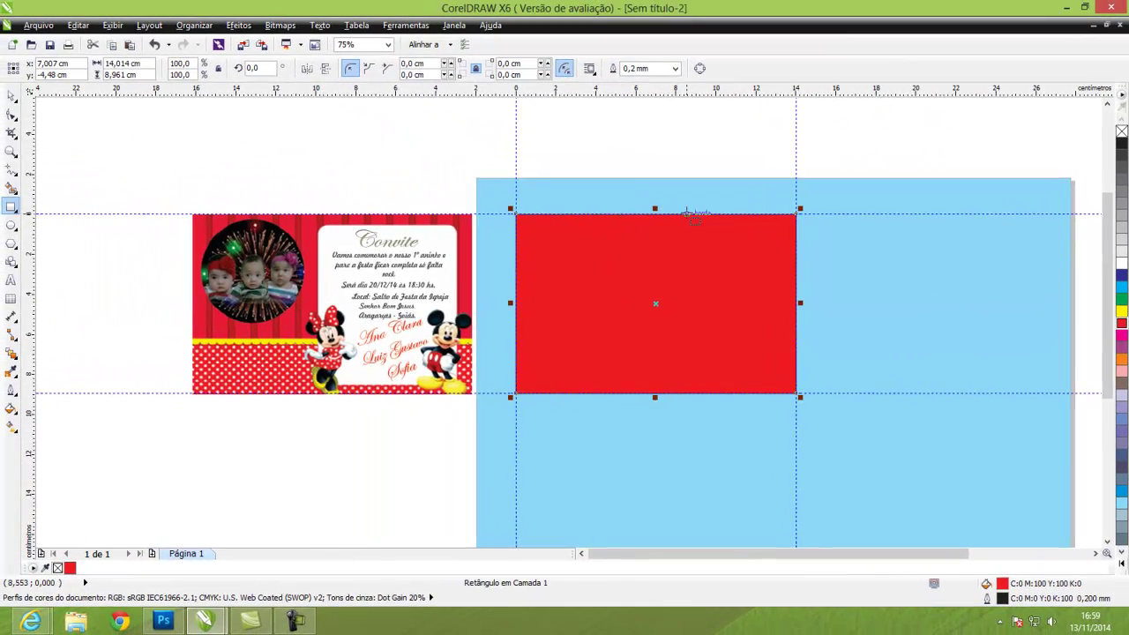
# Step: Remove the outline from the red rectangle
pyautogui.scroll(3, 582, 137)
pyautogui.scroll(2, 694, 219)
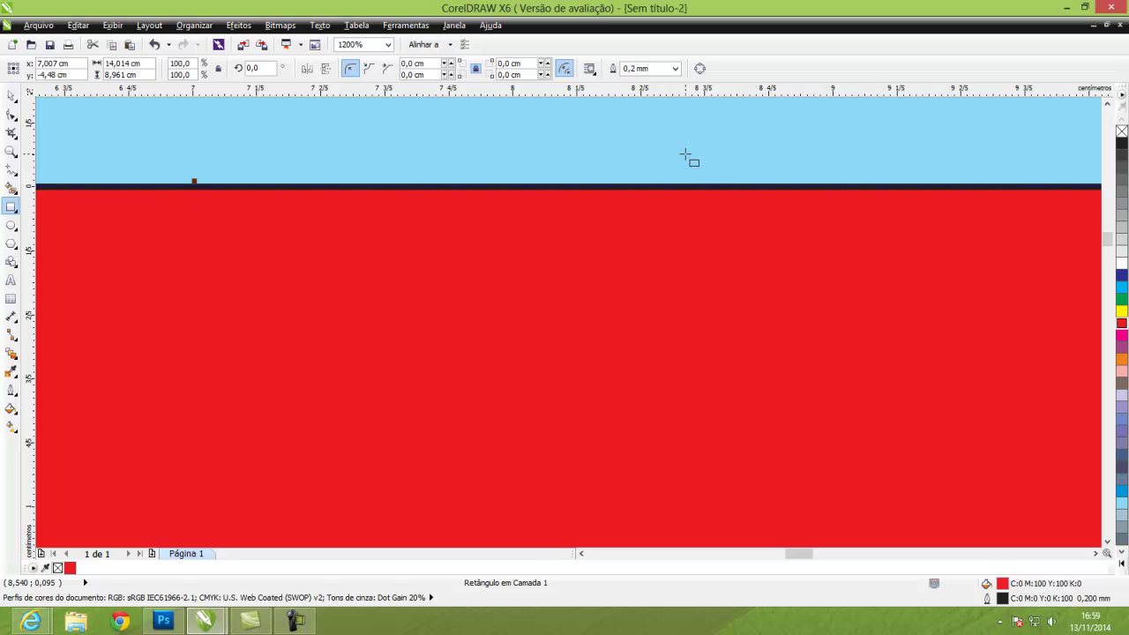
pyautogui.scroll(1, 679, 163)
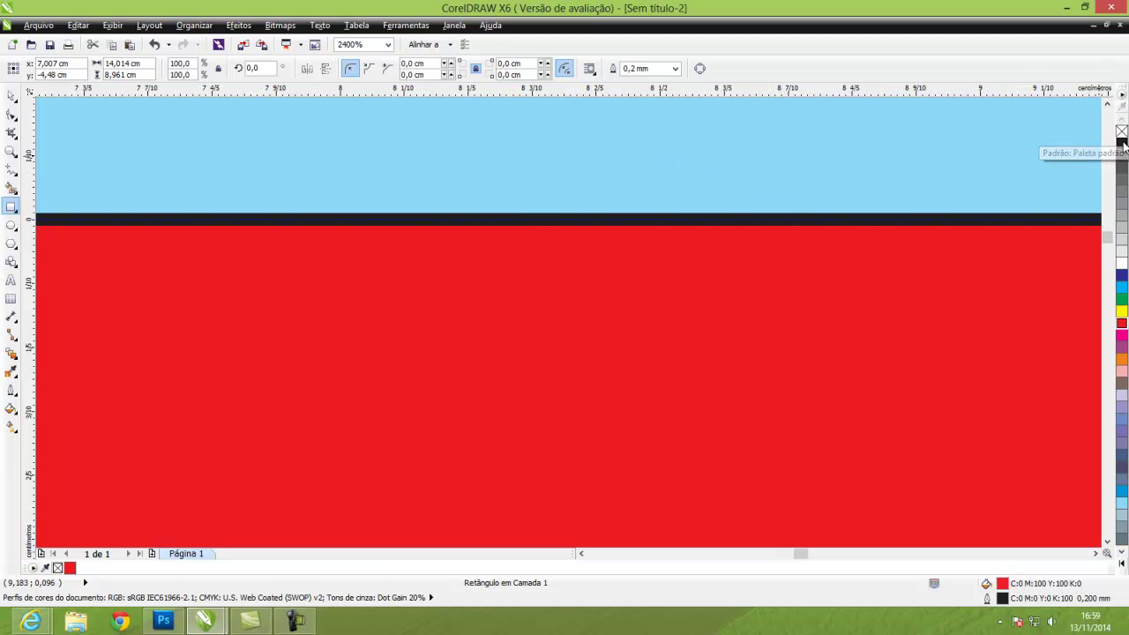
pyautogui.rightClick(1122, 132)
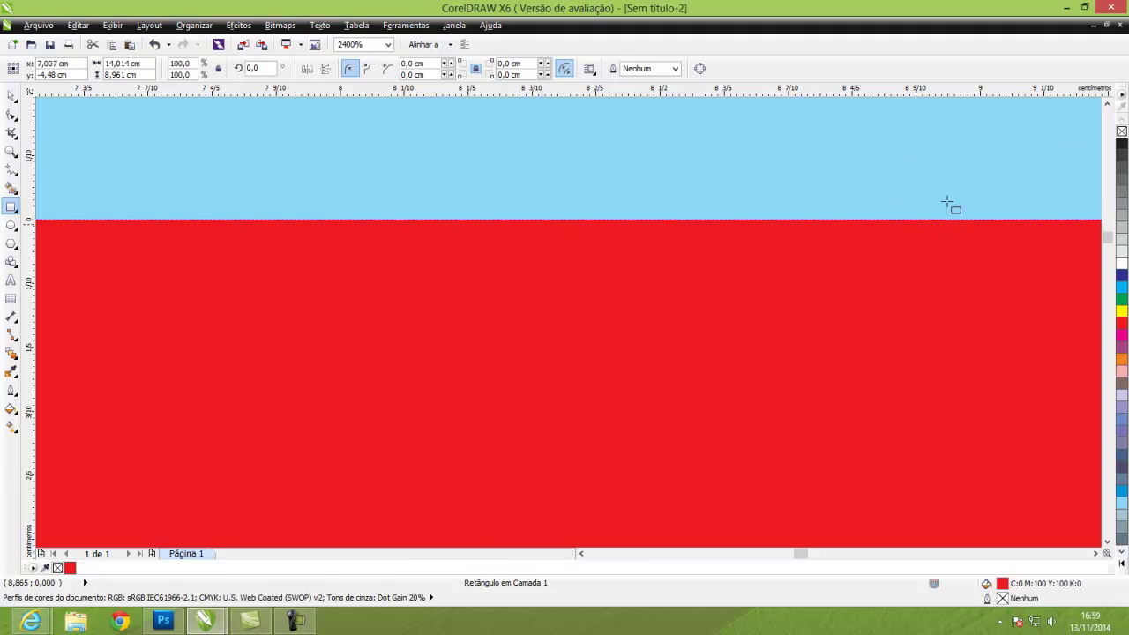
# Step: Draw a thin full-width band across the lower part of the red rectangle, fill it with yellow and remove its outline
pyautogui.scroll(-4, 951, 205)
pyautogui.scroll(-2, 957, 215)
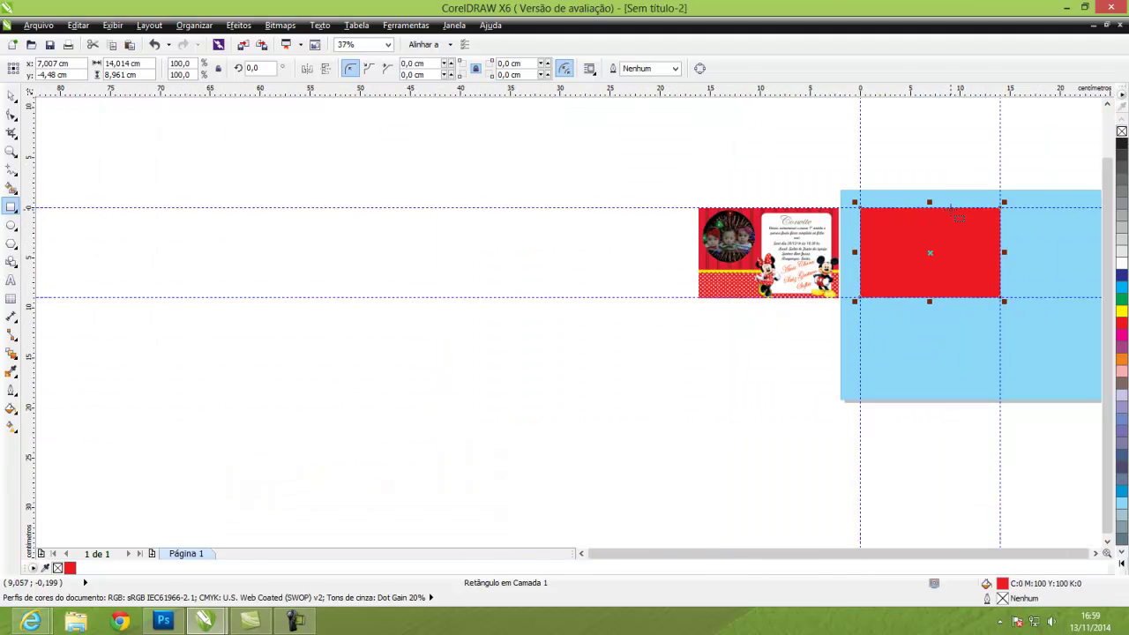
pyautogui.scroll(1, 1058, 202)
pyautogui.scroll(1, 1058, 201)
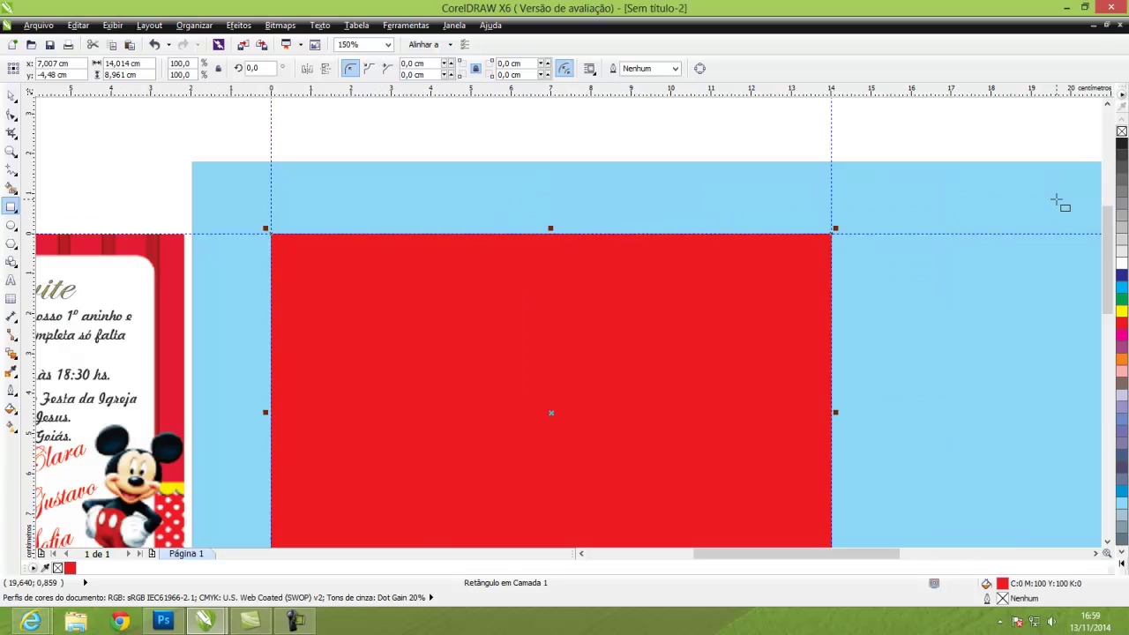
pyautogui.scroll(-1, 937, 284)
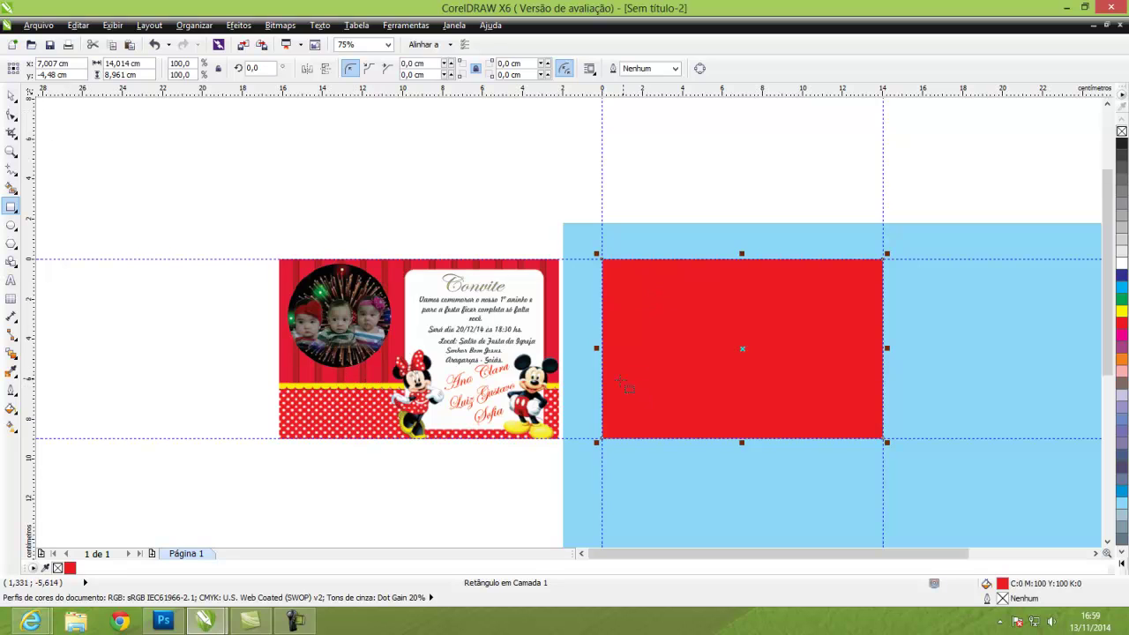
pyautogui.moveTo(609, 379)
pyautogui.mouseDown()
pyautogui.moveTo(875, 390)
pyautogui.moveTo(873, 402)
pyautogui.mouseUp()
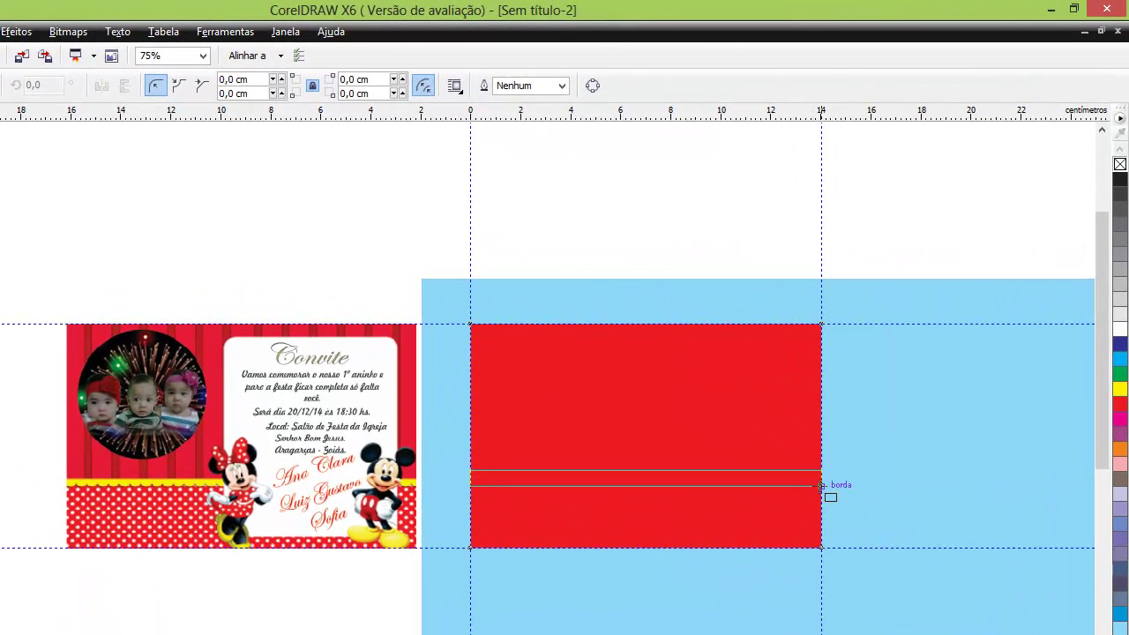
pyautogui.moveTo(820, 484); pyautogui.dragTo(821, 486)
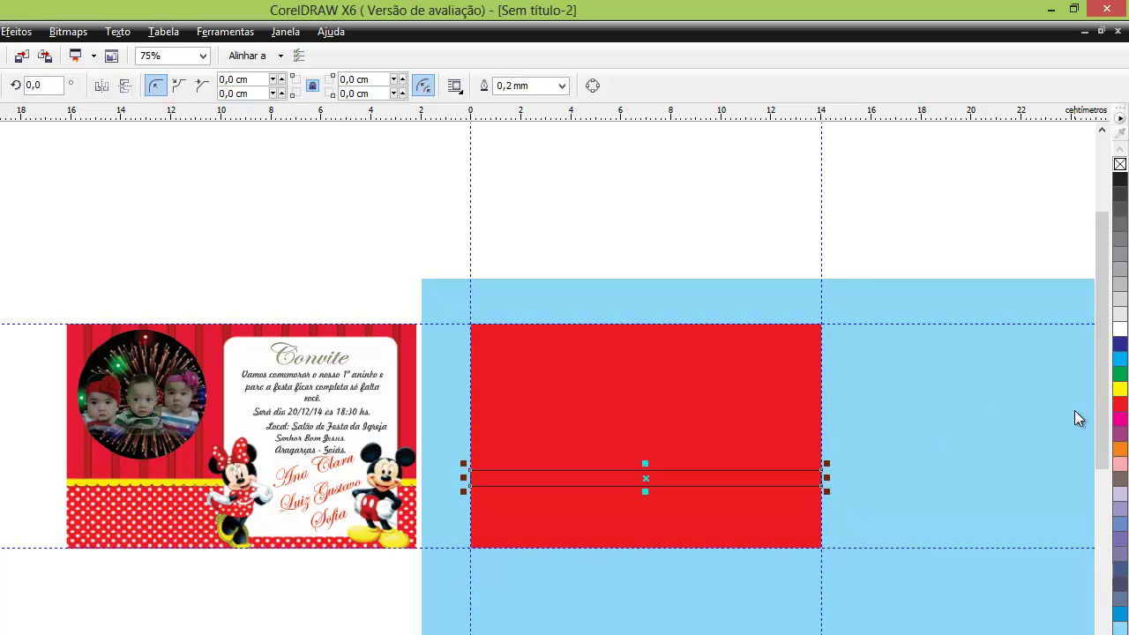
pyautogui.click(1119, 388)
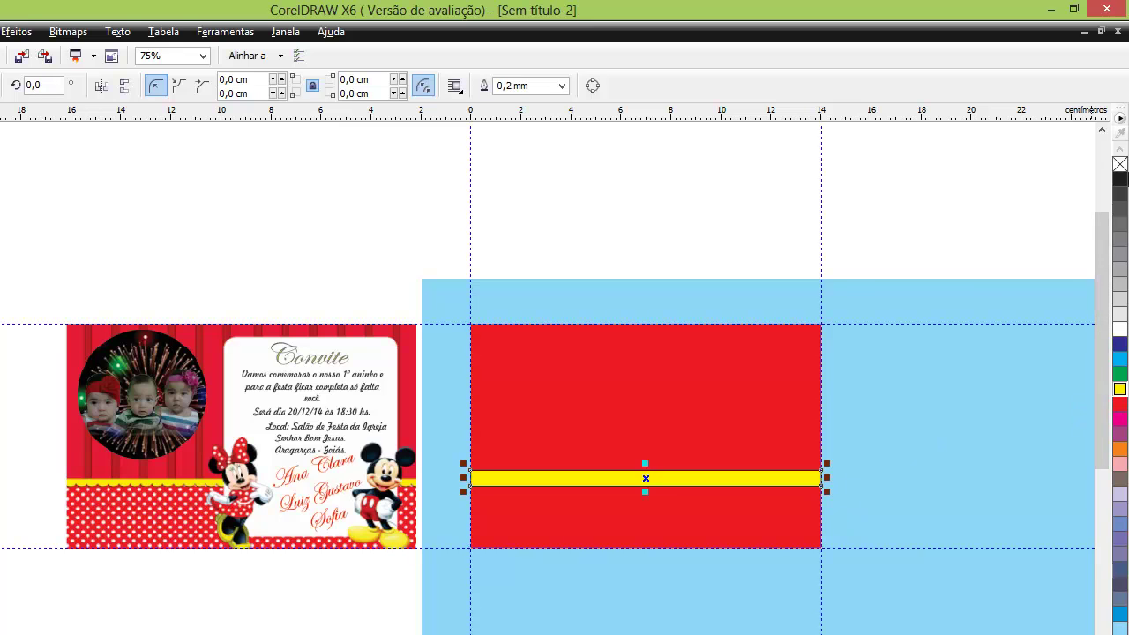
pyautogui.rightClick(1119, 164)
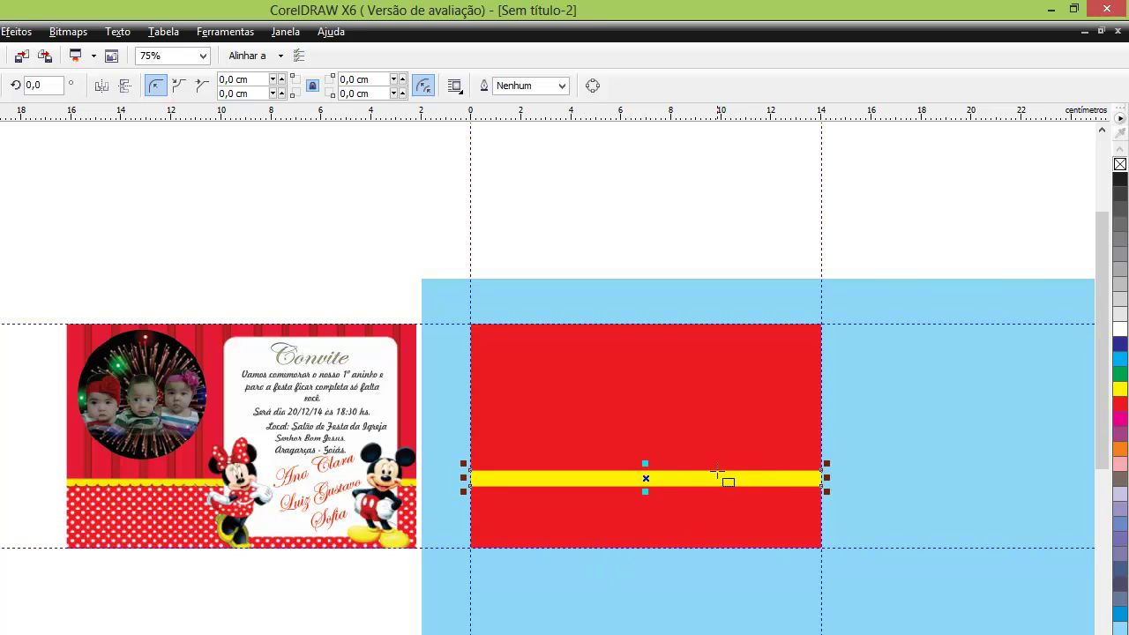
# Step: Draw a small upright ellipse about 0.8 cm tall overlapping the yellow band's lower edge near its left end, with yellow fill and outline
pyautogui.scroll(1, 716, 471)
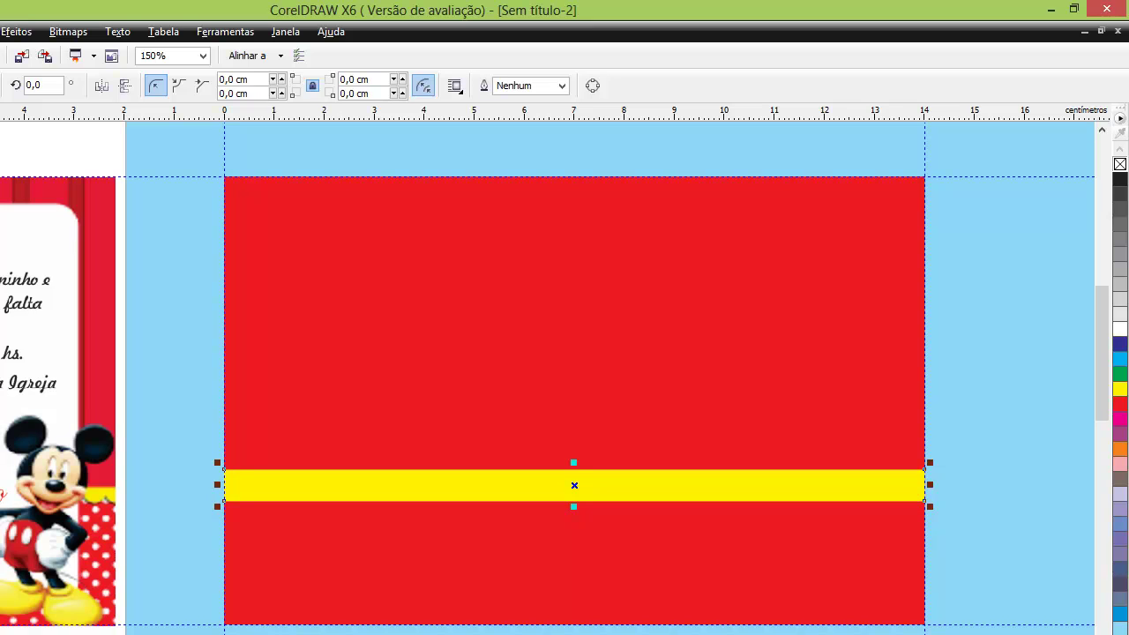
pyautogui.press('F7')
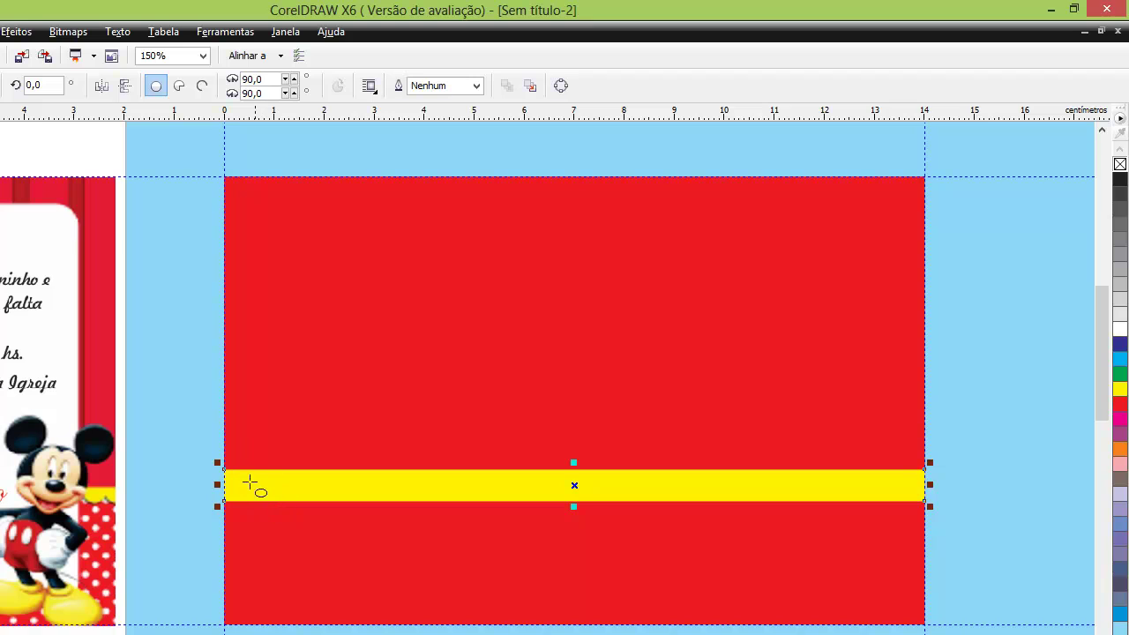
pyautogui.moveTo(234, 485); pyautogui.dragTo(264, 527)
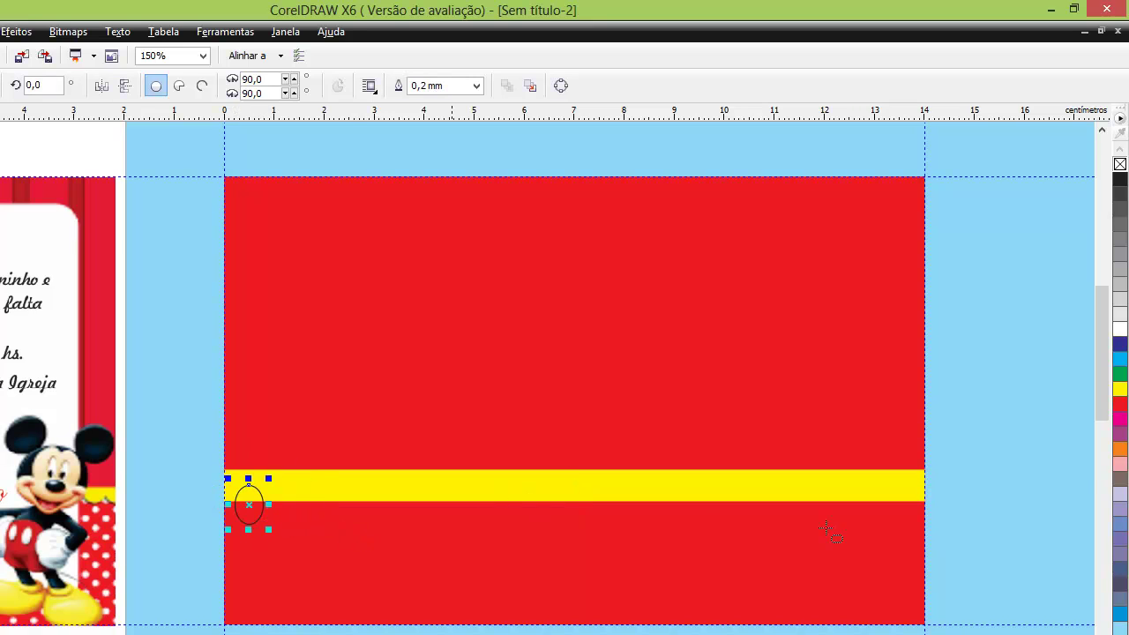
pyautogui.click(1121, 393)
pyautogui.rightClick(1121, 392)
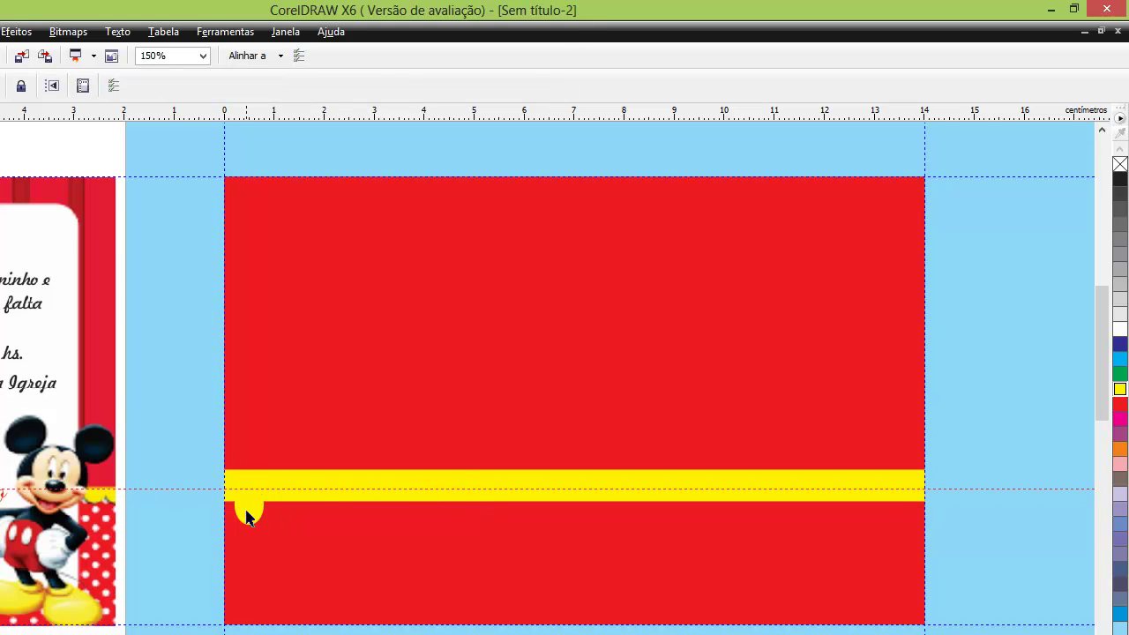
# Step: Copy the yellow ellipse directly beside itself and repeat the copy along the band's lower edge across the whole red rectangle
pyautogui.moveTo(239, 511); pyautogui.dragTo(266, 508)
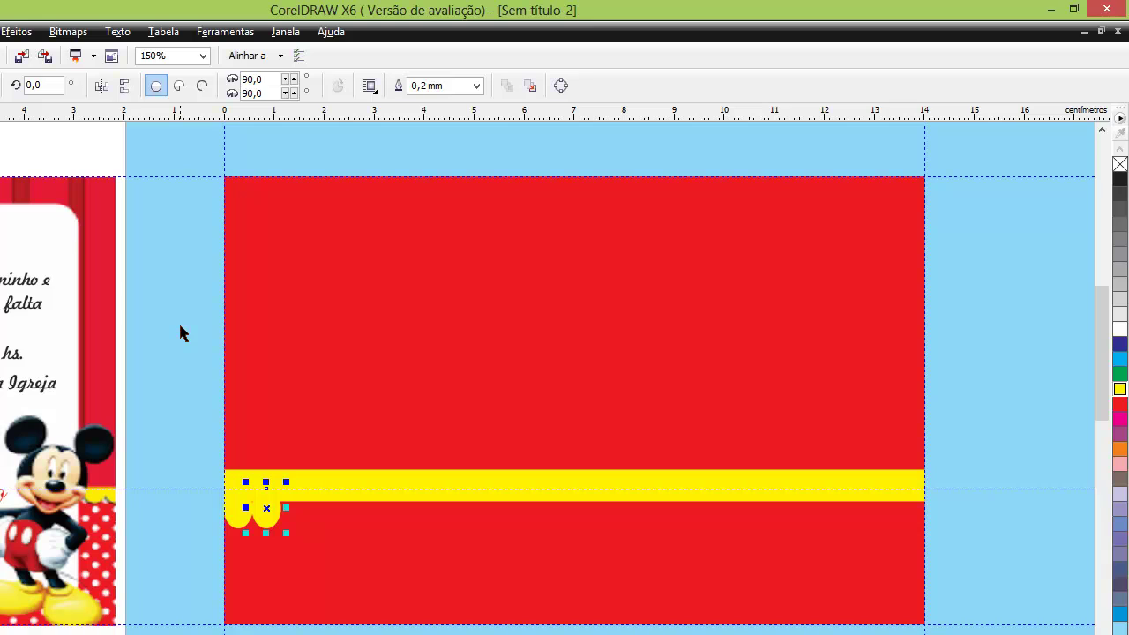
pyautogui.hotkey('ctrl', 'r')
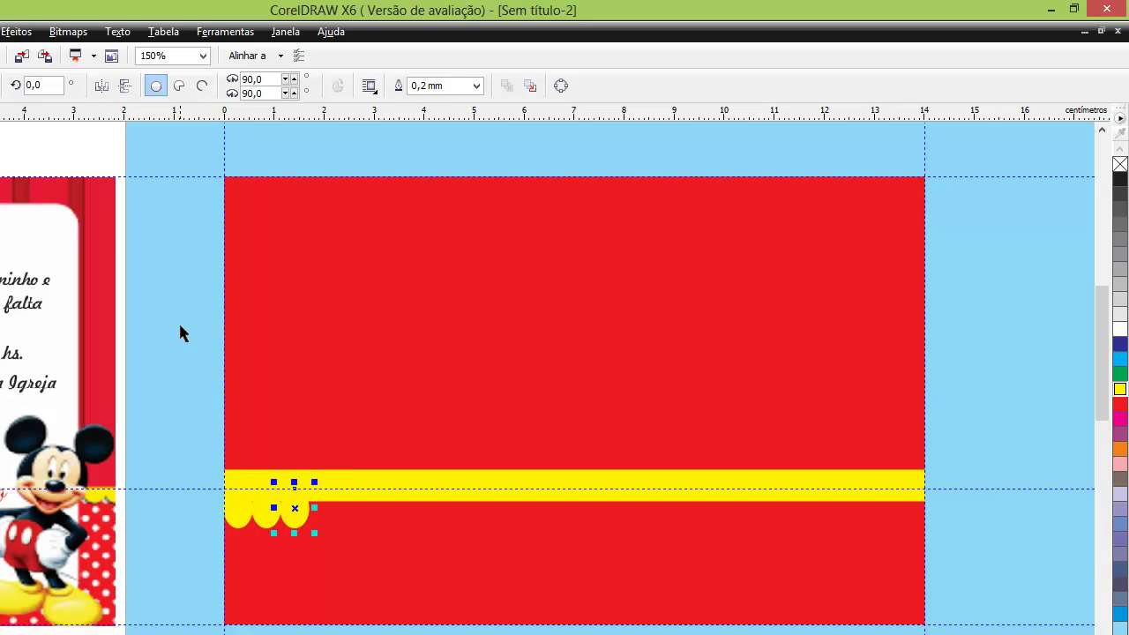
pyautogui.hotkey('ctrl', 'r')
pyautogui.hotkey('ctrl', 'r')
pyautogui.hotkey('ctrl', 'r')
pyautogui.hotkey('ctrl', 'r')
pyautogui.hotkey('ctrl', 'r')
pyautogui.hotkey('ctrl', 'r')
pyautogui.hotkey('ctrl', 'r')
pyautogui.hotkey('ctrl', 'r')
pyautogui.hotkey('ctrl', 'r')
pyautogui.hotkey('ctrl', 'r')
pyautogui.hotkey('ctrl', 'r')
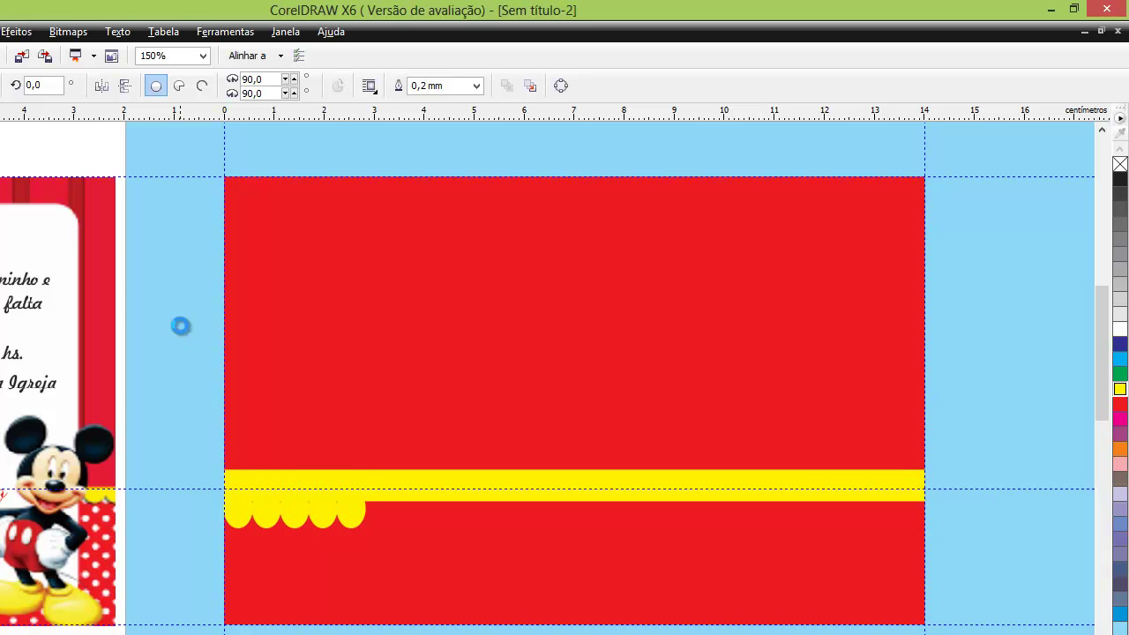
pyautogui.hotkey('ctrl', 'r')
pyautogui.hotkey('ctrl', 'r')
pyautogui.hotkey('ctrl', 'r')
pyautogui.hotkey('ctrl', 'r')
pyautogui.hotkey('ctrl', 'r')
pyautogui.hotkey('ctrl', 'r')
pyautogui.hotkey('ctrl', 'r')
pyautogui.hotkey('ctrl', 'r')
pyautogui.hotkey('ctrl', 'r')
pyautogui.hotkey('ctrl', 'r')
pyautogui.hotkey('ctrl', 'r')
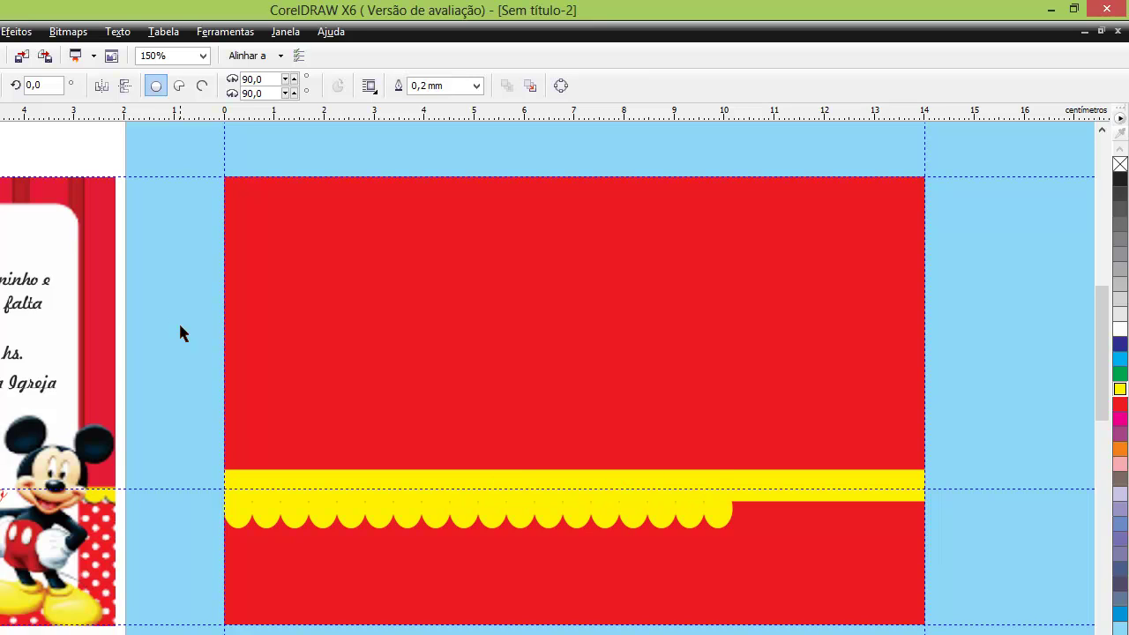
pyautogui.hotkey('ctrl', 'r')
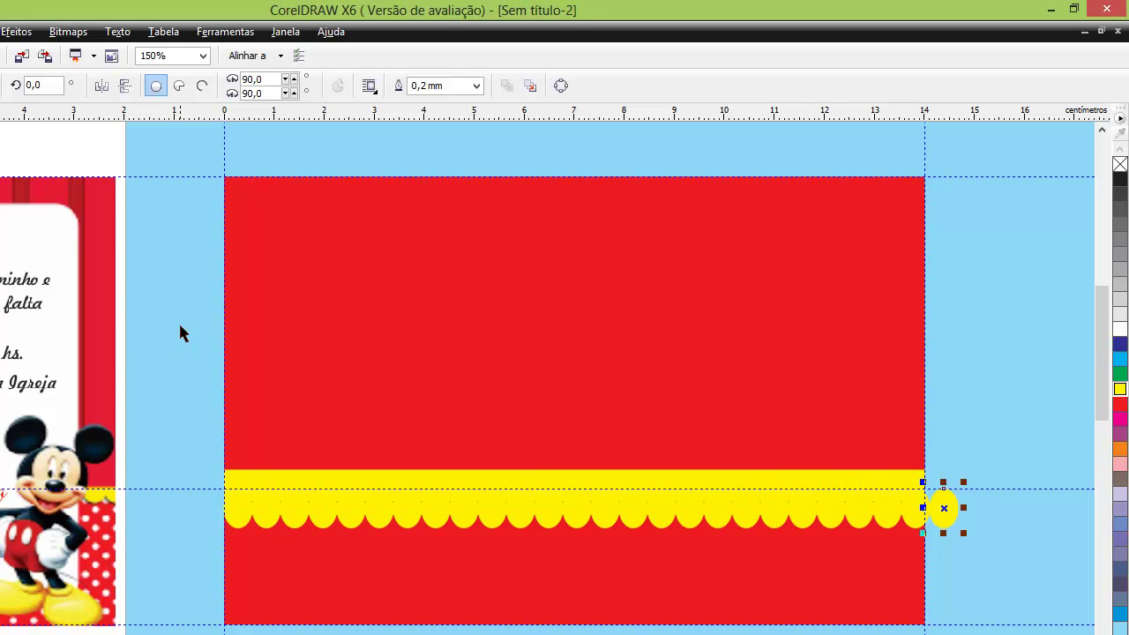
# Step: Select the whole row of yellow ellipses and narrow it to end at the red rectangle's right edge
pyautogui.click(178, 321)
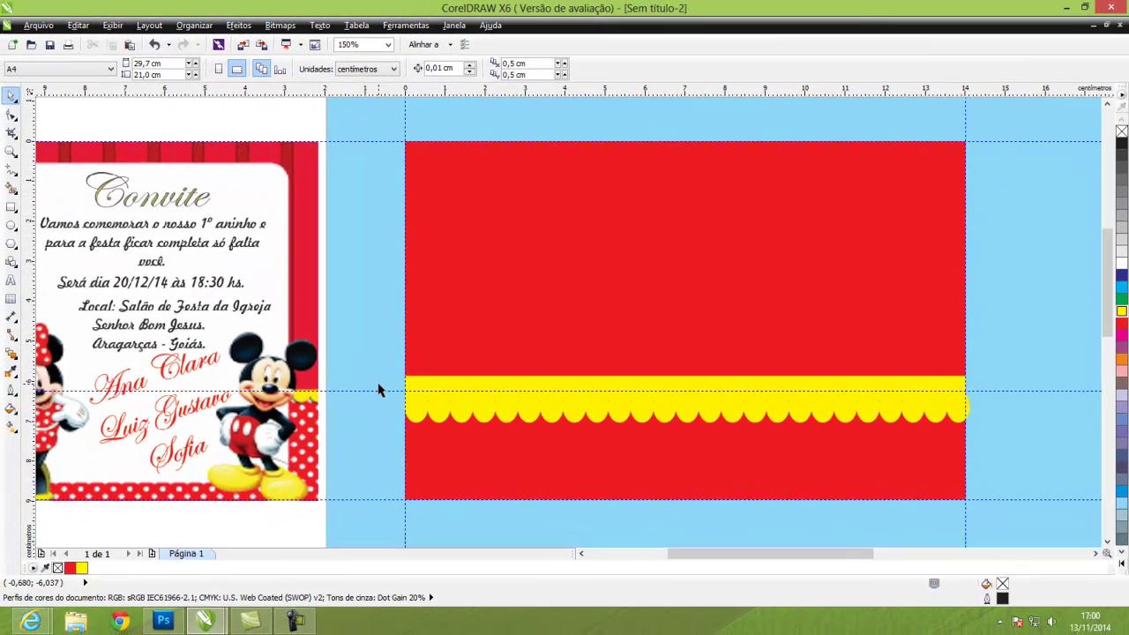
pyautogui.moveTo(286, 429); pyautogui.dragTo(952, 503)
pyautogui.moveTo(974, 452); pyautogui.dragTo(973, 452)
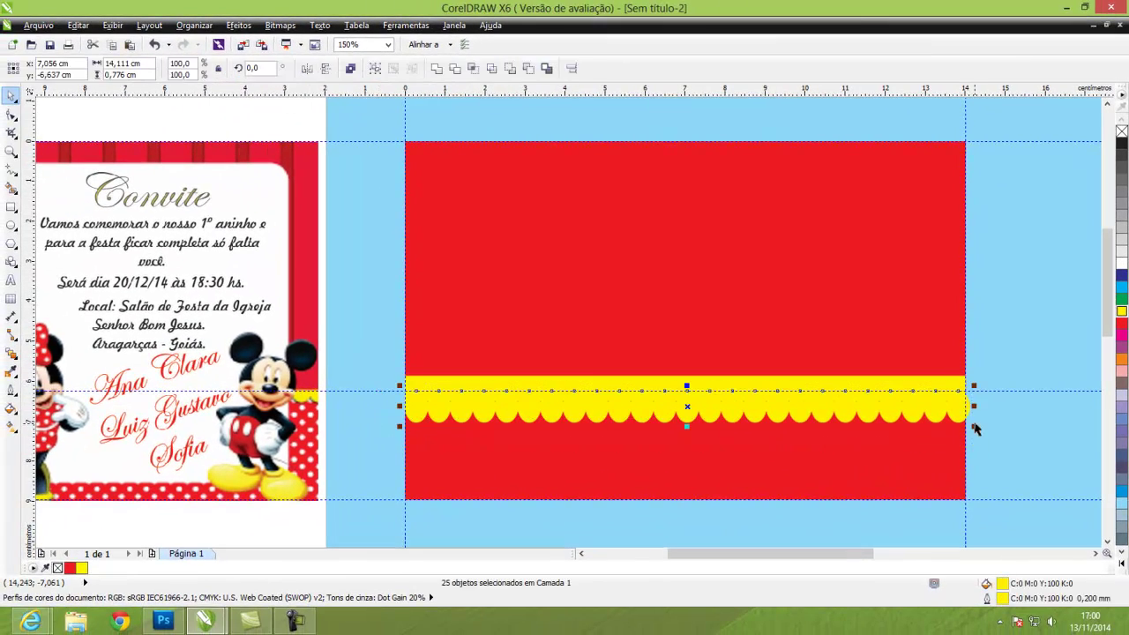
pyautogui.moveTo(971, 404); pyautogui.dragTo(944, 389)
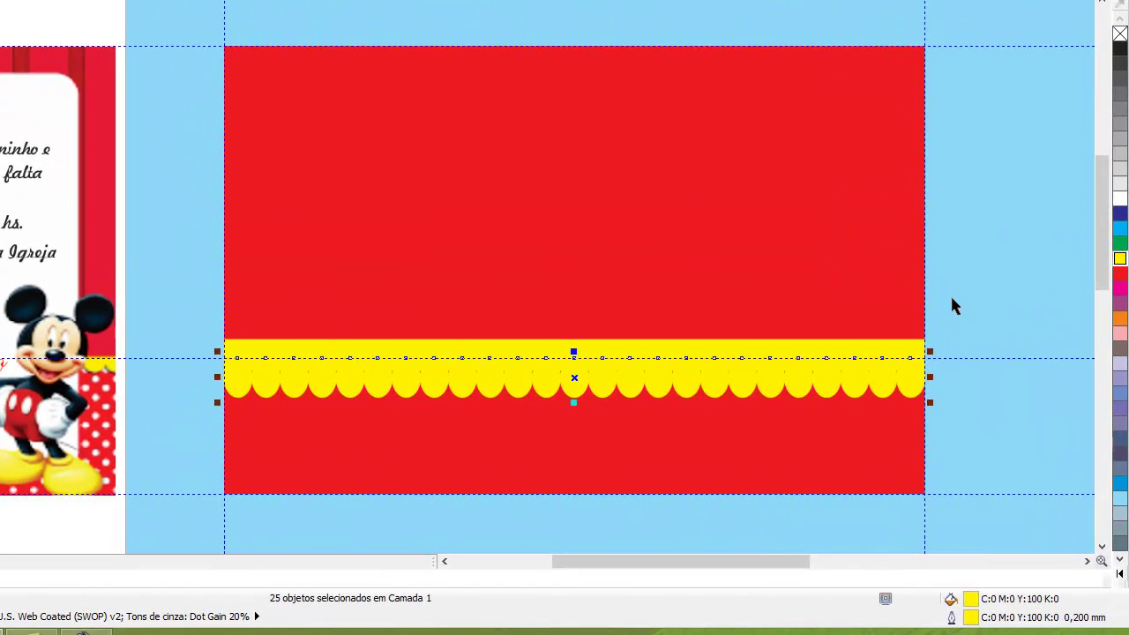
pyautogui.click(967, 324)
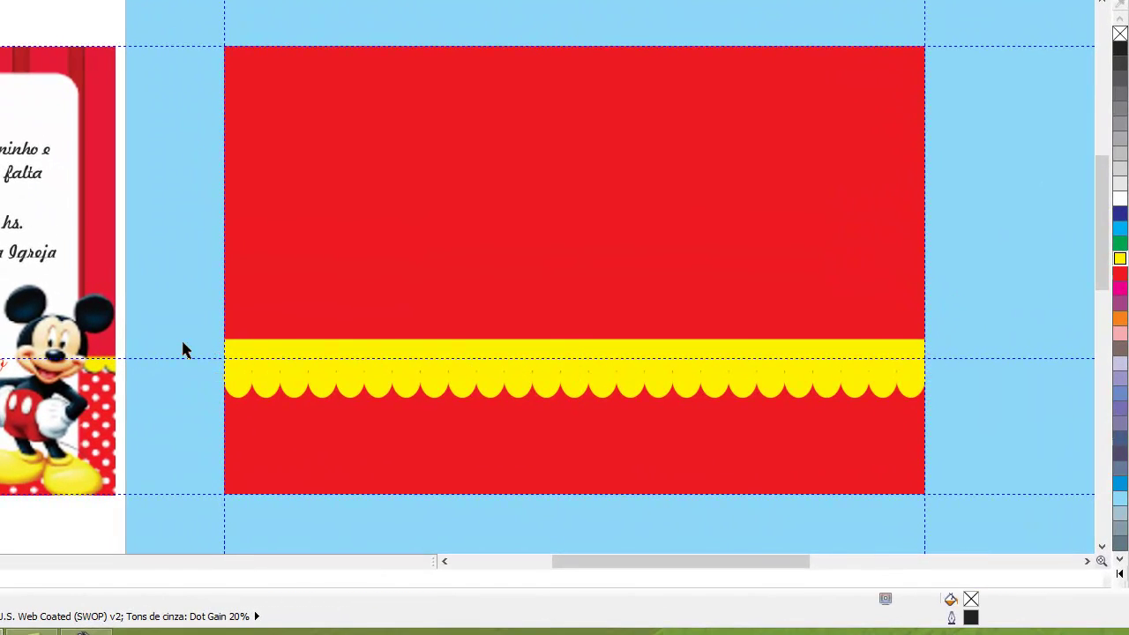
# Step: Reduce the height of the row of yellow ellipses from below to make the scallops under the band shallower
pyautogui.moveTo(182, 342); pyautogui.dragTo(714, 412)
pyautogui.moveTo(914, 402); pyautogui.dragTo(954, 399)
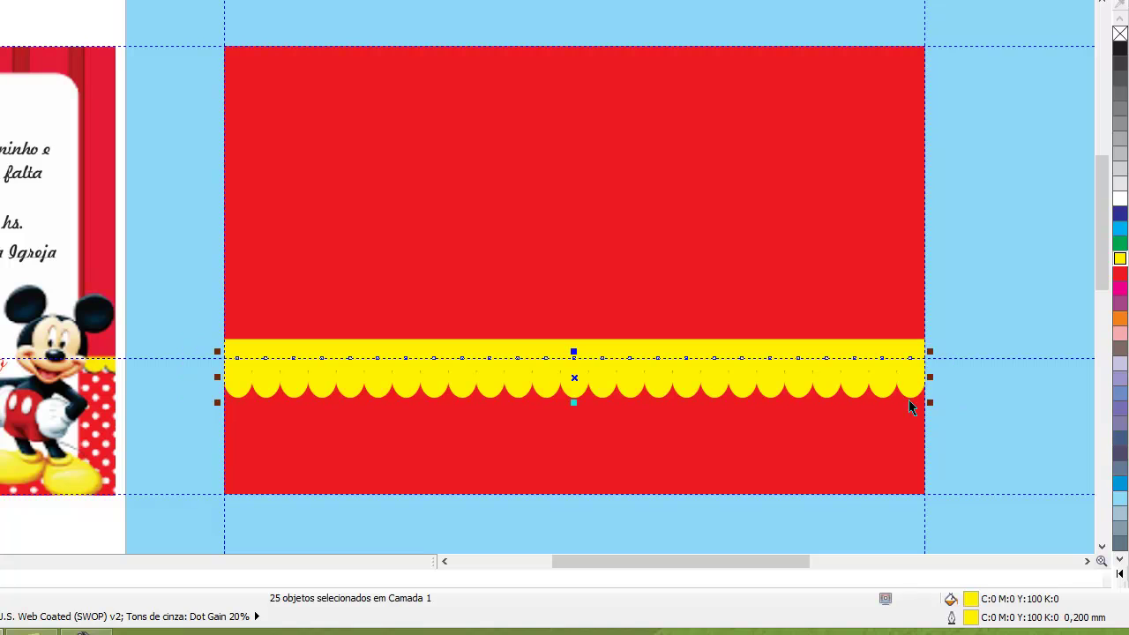
pyautogui.moveTo(574, 401); pyautogui.dragTo(579, 388)
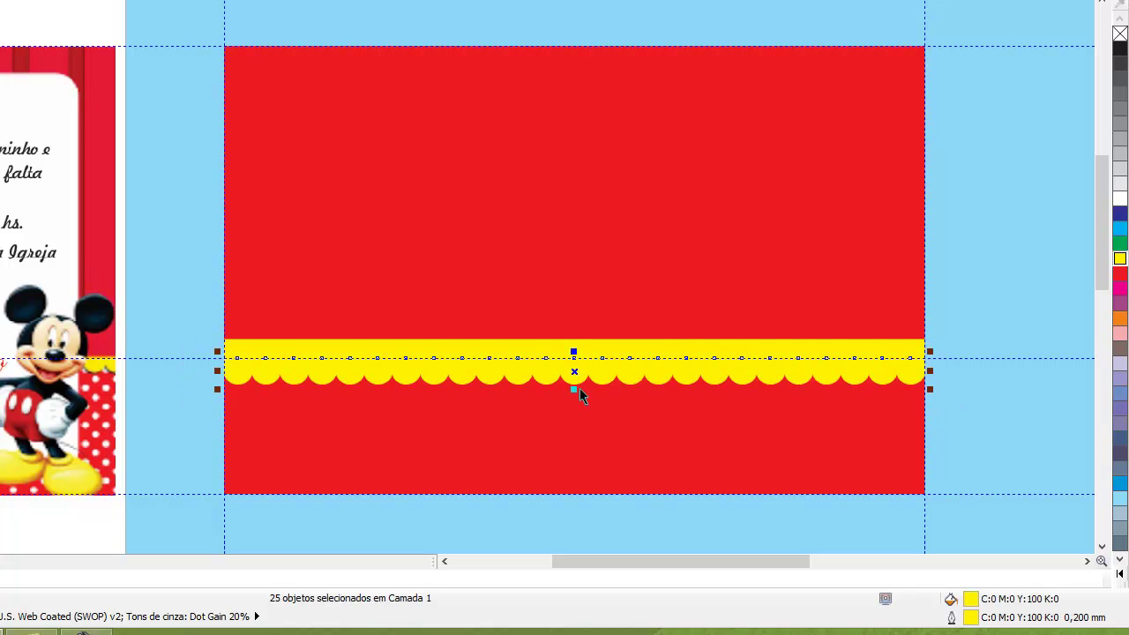
pyautogui.click(1013, 286)
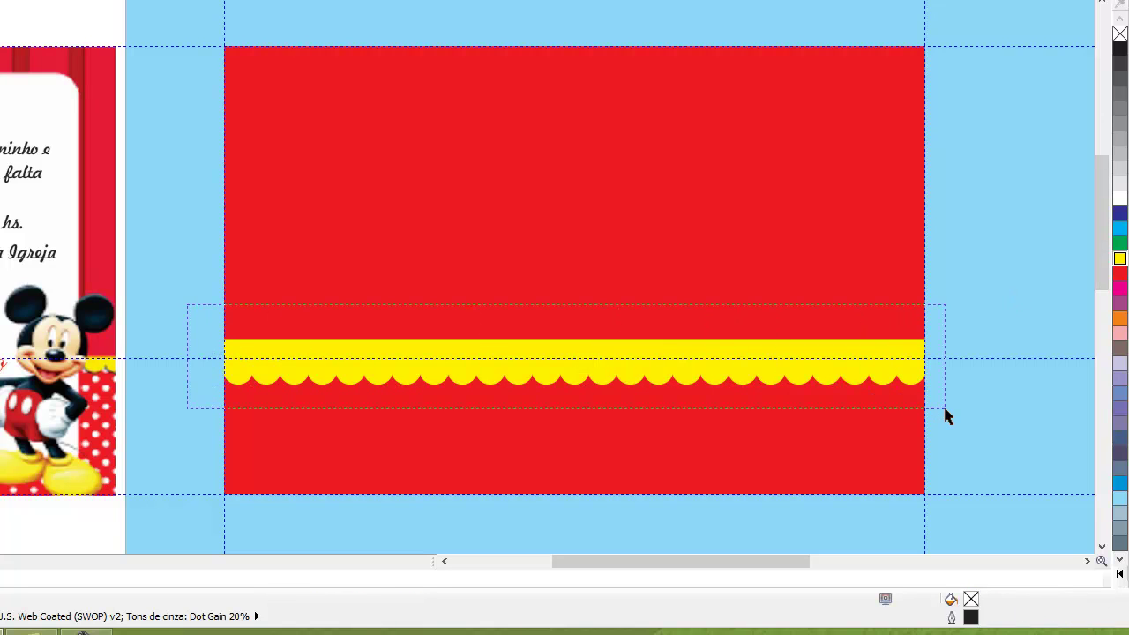
# Step: Group the yellow band together with its row of scallop ellipses
pyautogui.moveTo(944, 409); pyautogui.dragTo(942, 409)
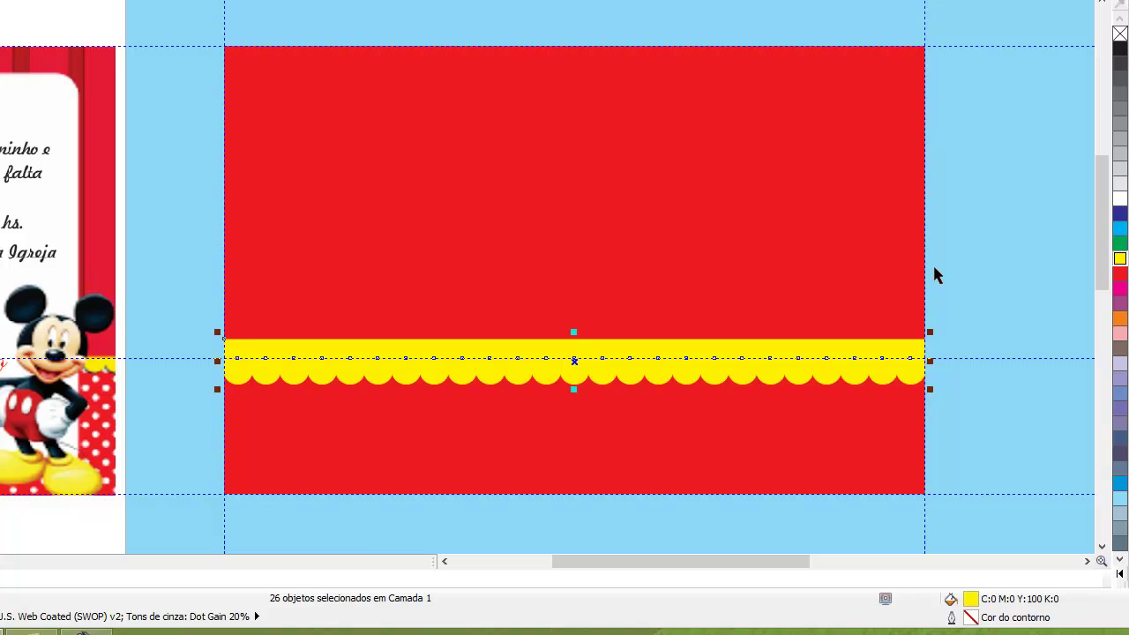
pyautogui.hotkey('ctrl', 'g')
pyautogui.press('Escape')
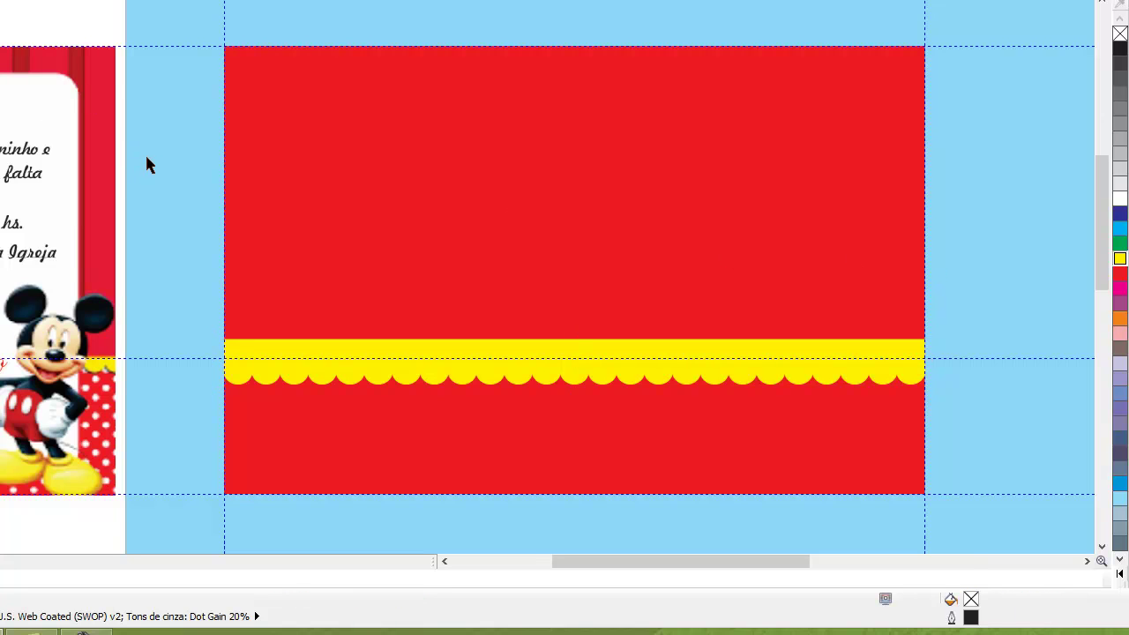
# Step: Draw a small circle about 0.2 cm across below the scallops near the left edge, with white fill and outline
pyautogui.scroll(-2, 145, 152)
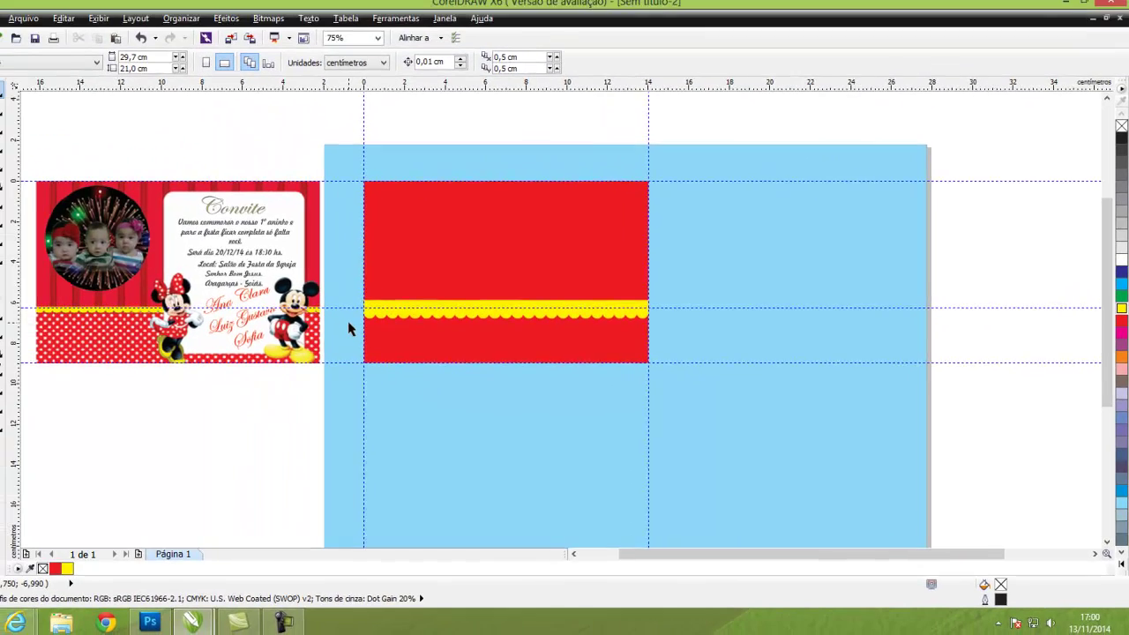
pyautogui.scroll(3, 146, 282)
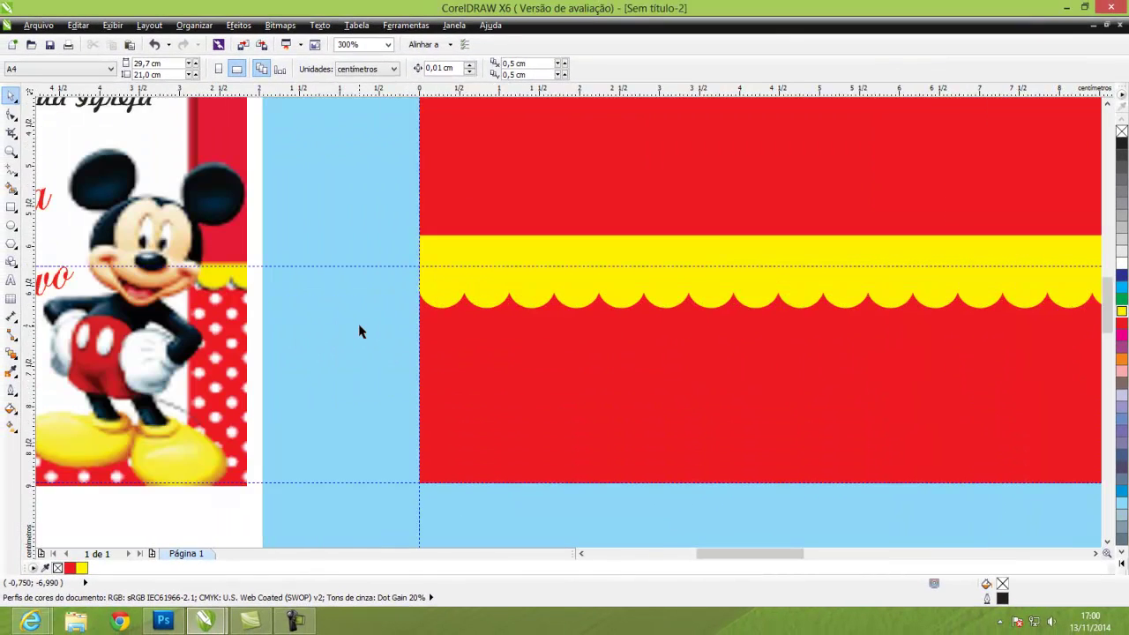
pyautogui.click(11, 225)
pyautogui.moveTo(461, 329); pyautogui.dragTo(479, 345)
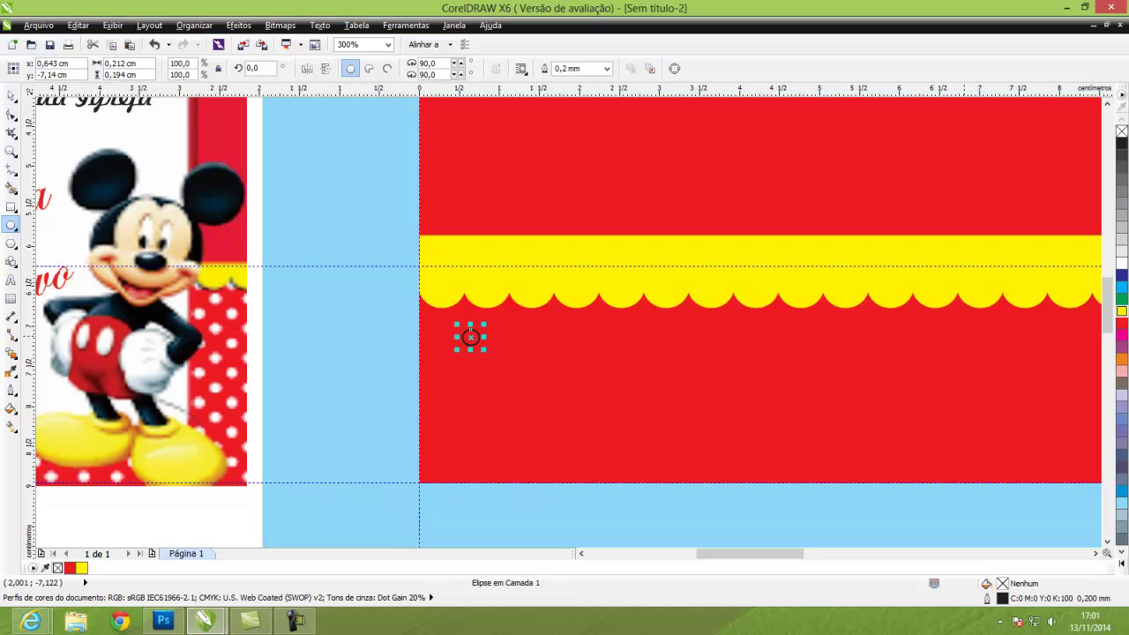
pyautogui.click(1121, 266)
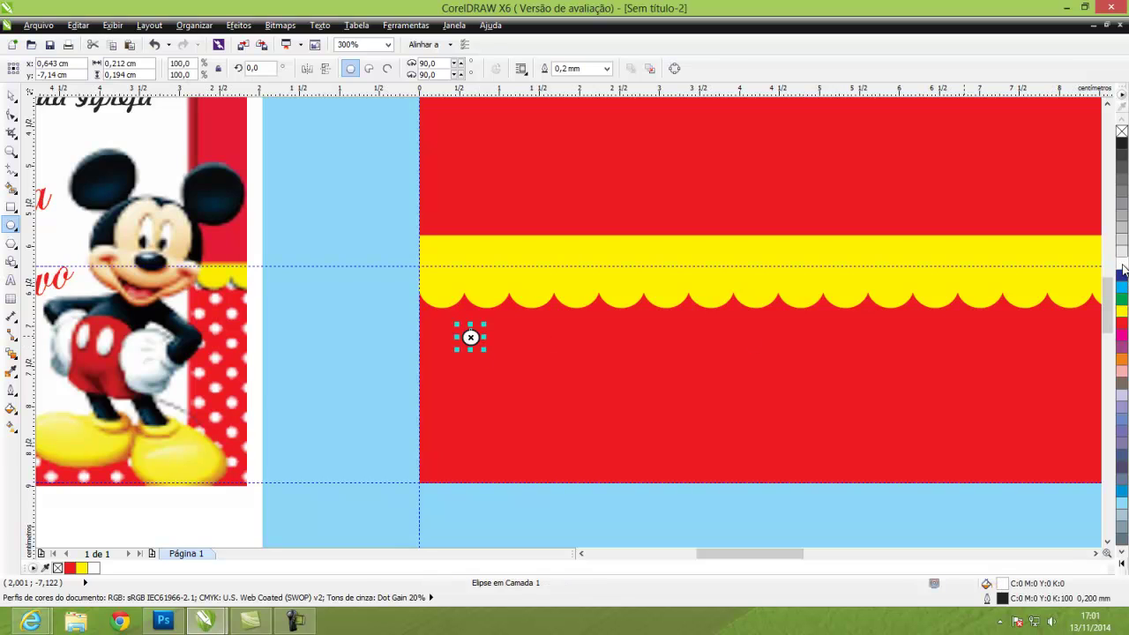
pyautogui.rightClick(1122, 265)
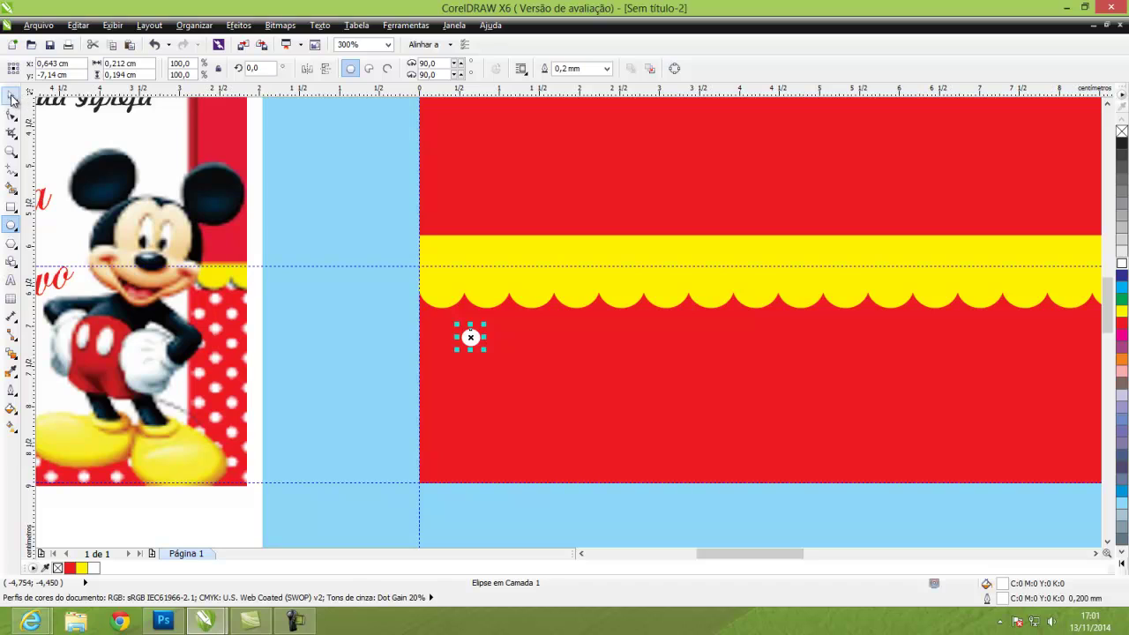
# Step: Copy the white dot five times to form a zigzag column of six dots down to the red rectangle's lower edge
pyautogui.click(11, 98)
pyautogui.moveTo(470, 339); pyautogui.dragTo(452, 464)
pyautogui.rightClick(452, 370)
pyautogui.rightClick(480, 394)
pyautogui.rightClick(449, 415)
pyautogui.rightClick(480, 435)
# Step: Copy the zigzag column of six white dots sideways and repeat the copy until the dots fill the strip to the red rectangle's right edge
pyautogui.moveTo(383, 315); pyautogui.dragTo(556, 516)
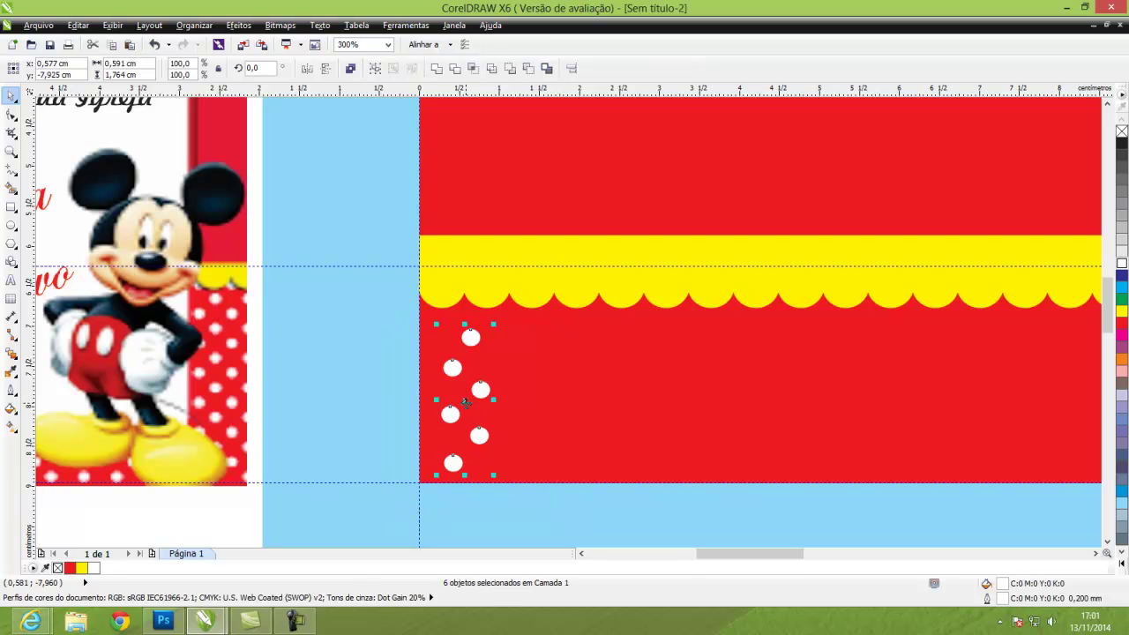
pyautogui.moveTo(464, 402); pyautogui.dragTo(519, 409)
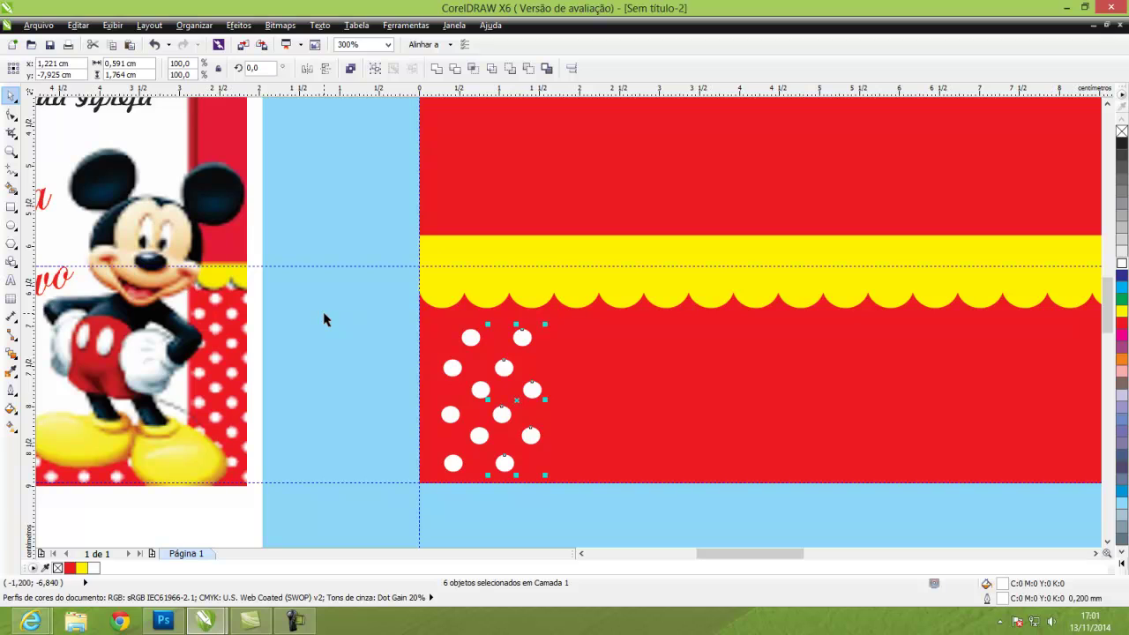
pyautogui.hotkey('ctrl', 'r')
pyautogui.hotkey('ctrl', 'r')
pyautogui.hotkey('ctrl', 'r')
pyautogui.hotkey('ctrl', 'r')
pyautogui.hotkey('ctrl', 'r')
pyautogui.hotkey('ctrl', 'r')
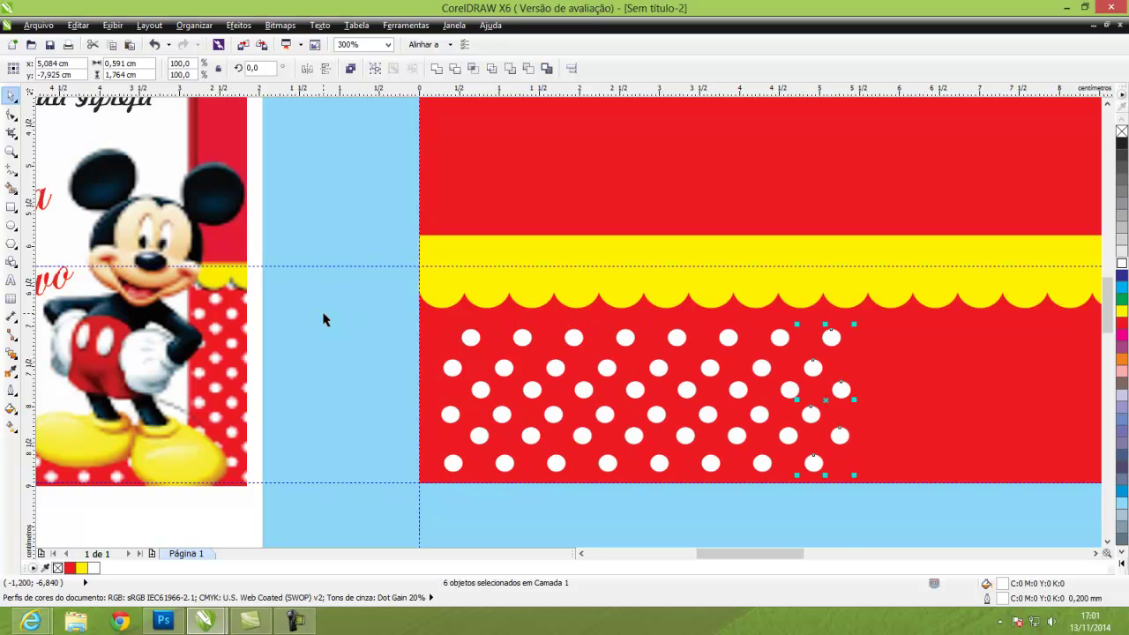
pyautogui.scroll(-3, 721, 415)
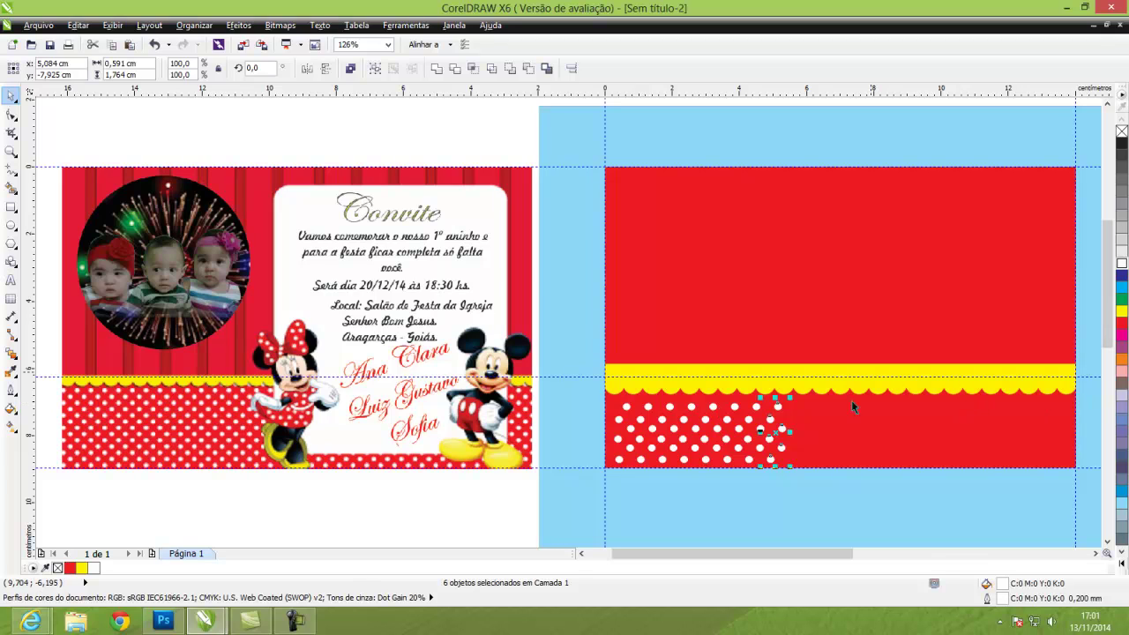
pyautogui.hotkey('ctrl', 'r')
pyautogui.hotkey('ctrl', 'r')
pyautogui.hotkey('ctrl', 'r')
pyautogui.hotkey('ctrl', 'r')
pyautogui.hotkey('ctrl', 'r')
pyautogui.hotkey('ctrl', 'r')
pyautogui.hotkey('ctrl', 'r')
pyautogui.hotkey('ctrl', 'r')
pyautogui.hotkey('ctrl', 'r')
pyautogui.hotkey('ctrl', 'r')
pyautogui.hotkey('ctrl', 'r')
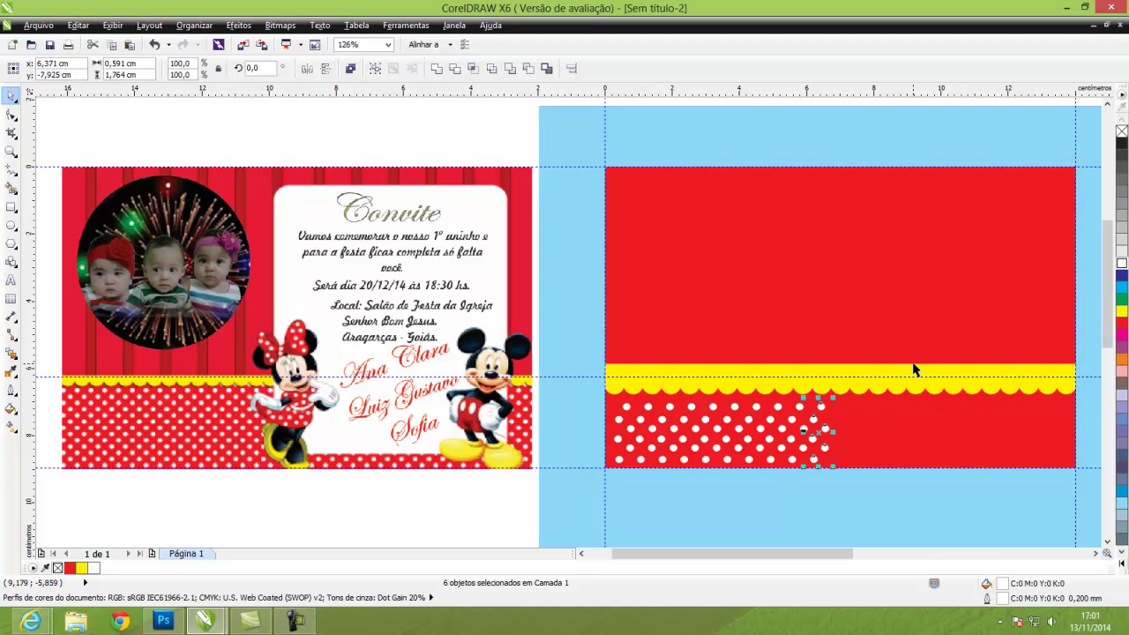
pyautogui.hotkey('ctrl', 'r')
pyautogui.hotkey('ctrl', 'r')
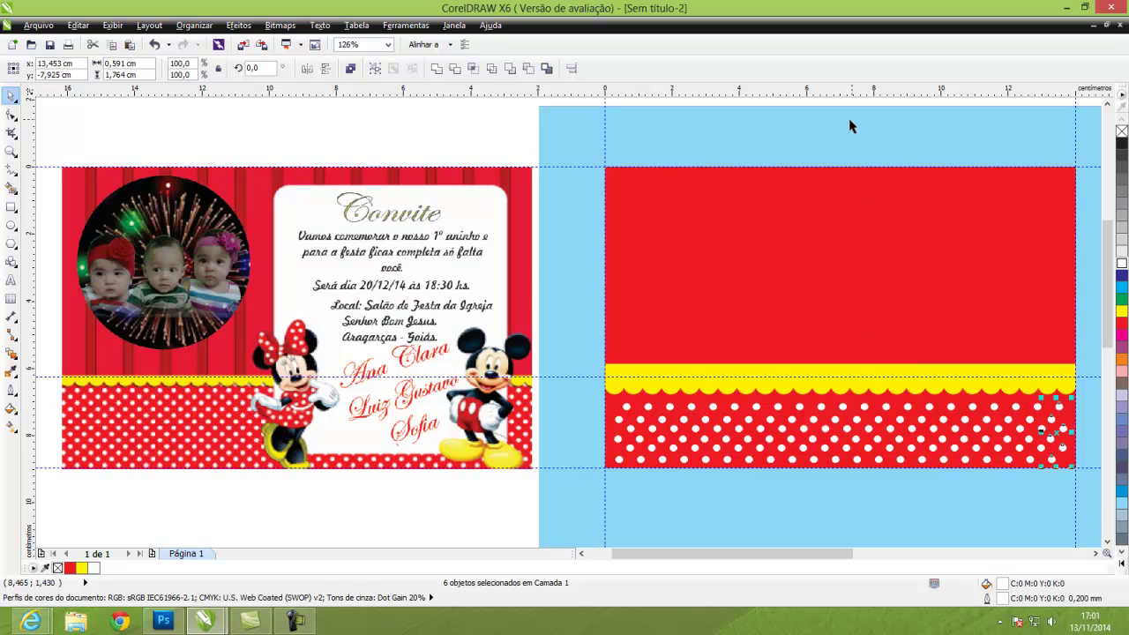
pyautogui.press('Escape')
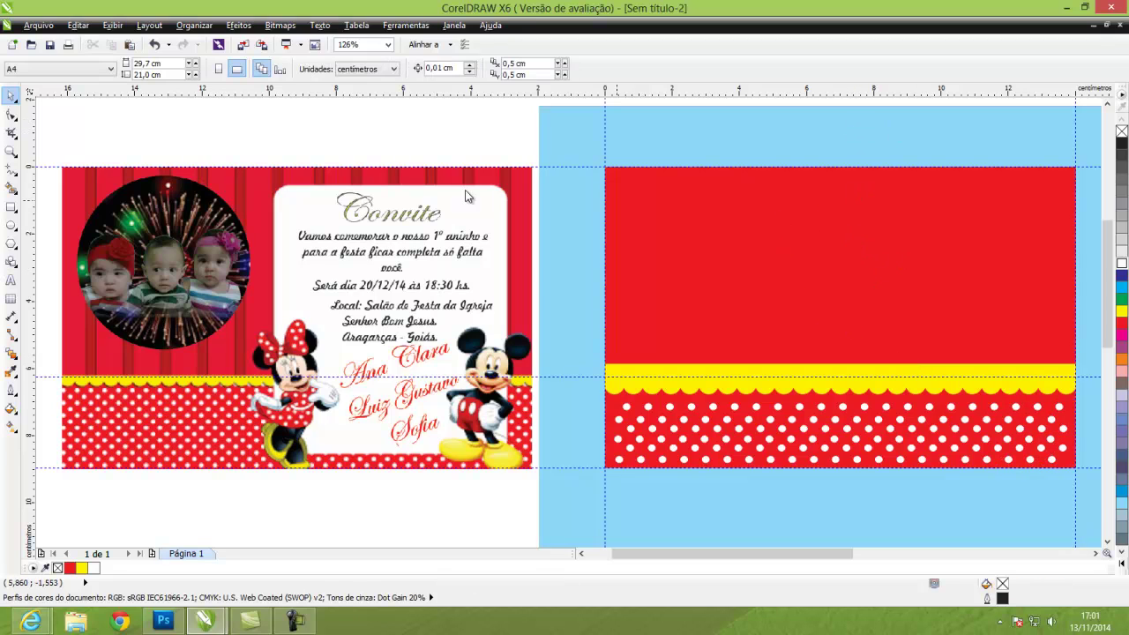
# Step: Draw a rectangle about 6 × 8 cm over the right half of the red background, spanning almost its full height
pyautogui.click(9, 210)
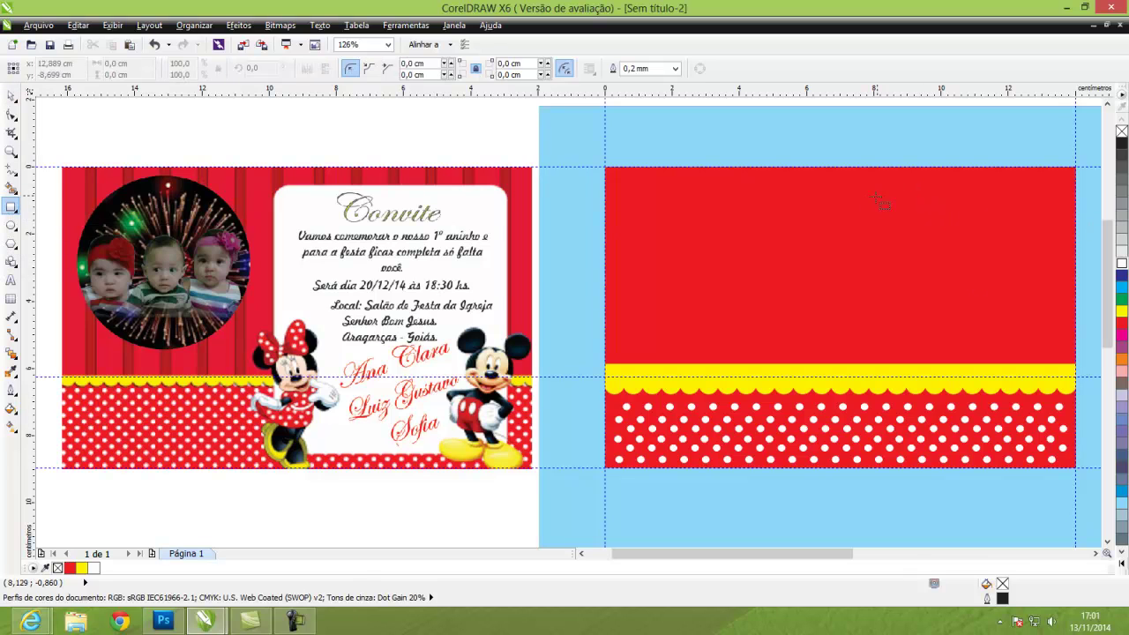
pyautogui.moveTo(877, 187); pyautogui.dragTo(1045, 449)
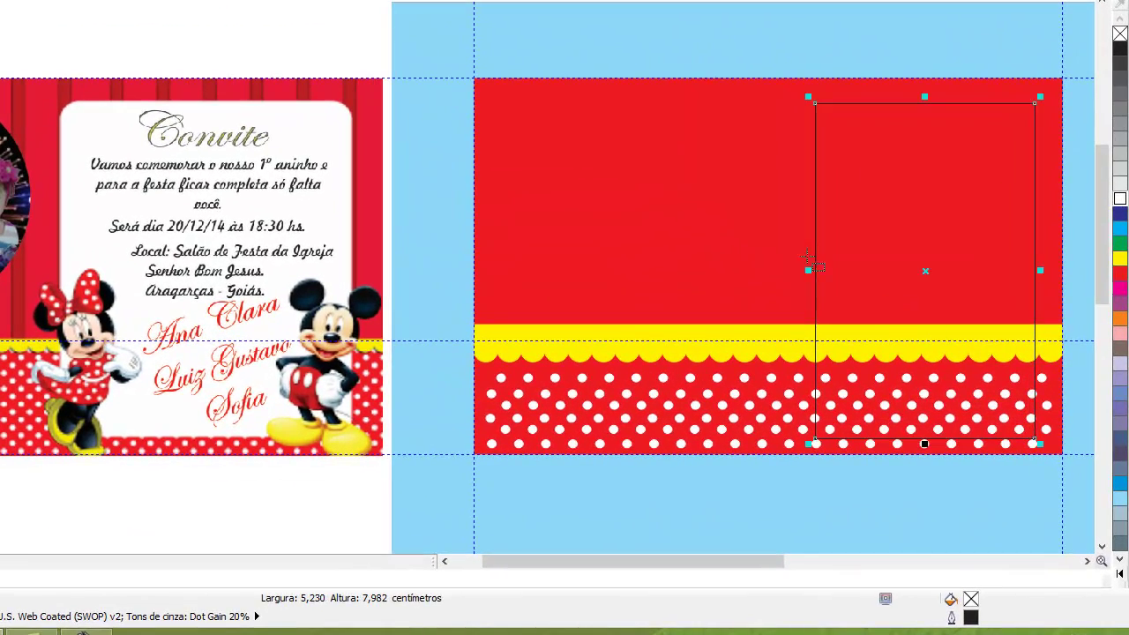
pyautogui.moveTo(810, 267); pyautogui.dragTo(774, 267)
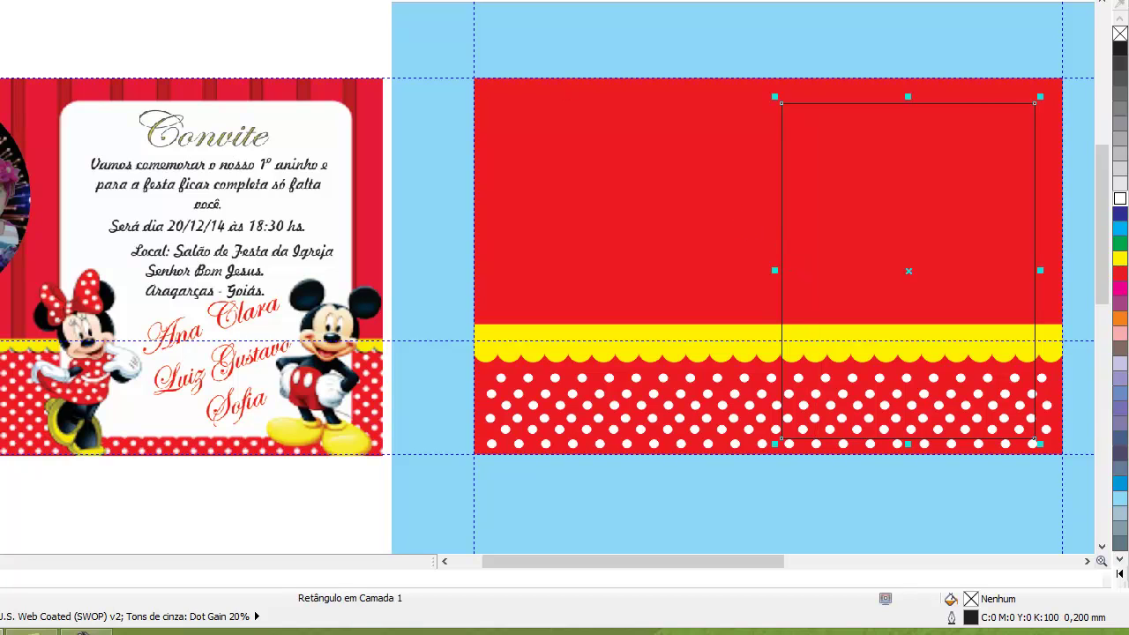
# Step: Round all four corners of the rectangle to a radius of about 0.77 cm and fill it with white
pyautogui.press('F10')
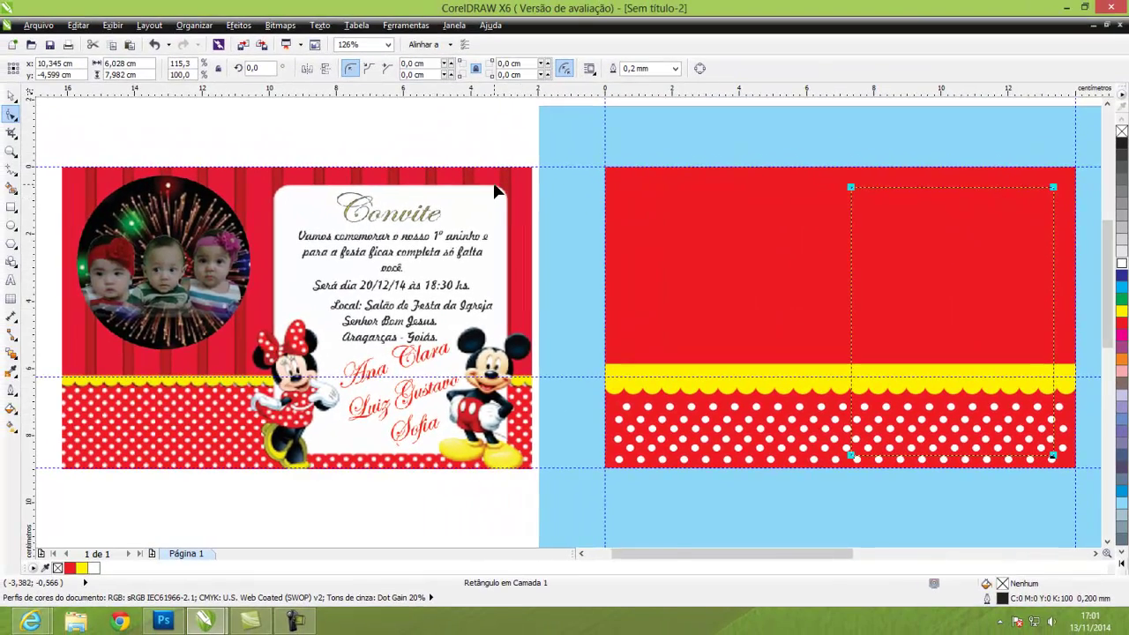
pyautogui.scroll(3, 344, 117)
pyautogui.scroll(3, 496, 192)
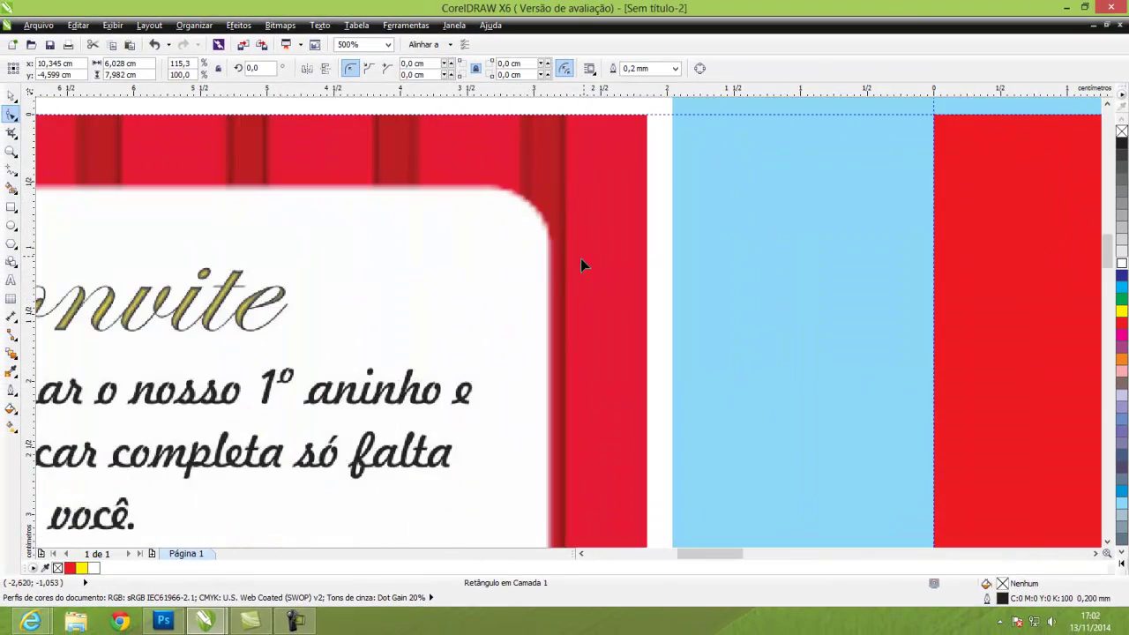
pyautogui.scroll(-4, 580, 259)
pyautogui.scroll(1, 794, 260)
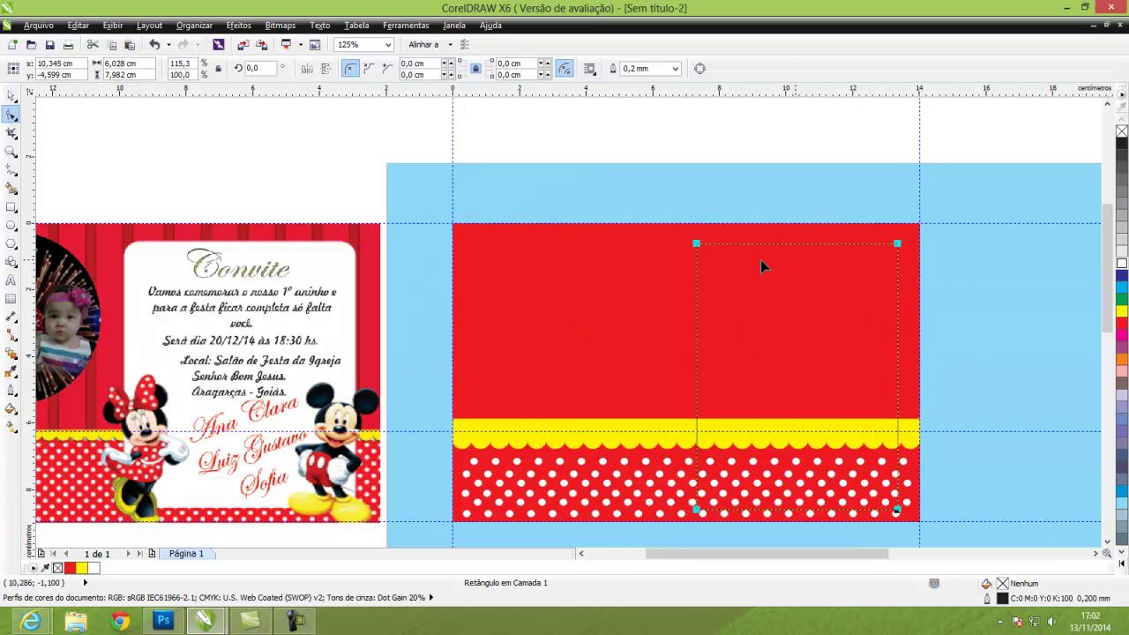
pyautogui.moveTo(699, 248); pyautogui.dragTo(717, 269)
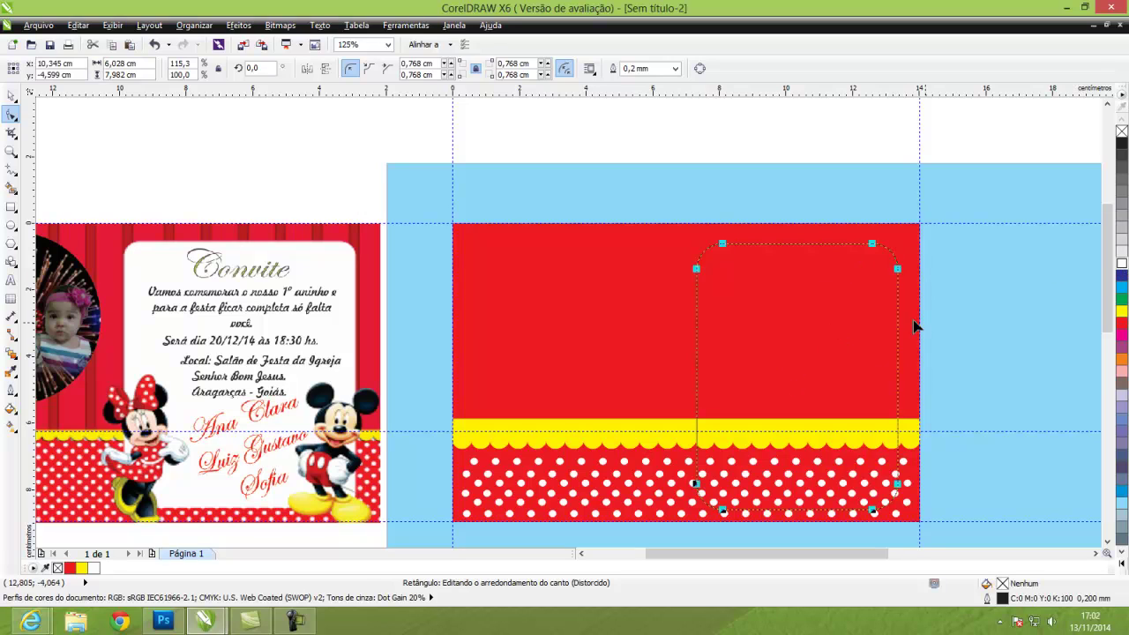
pyautogui.click(1124, 267)
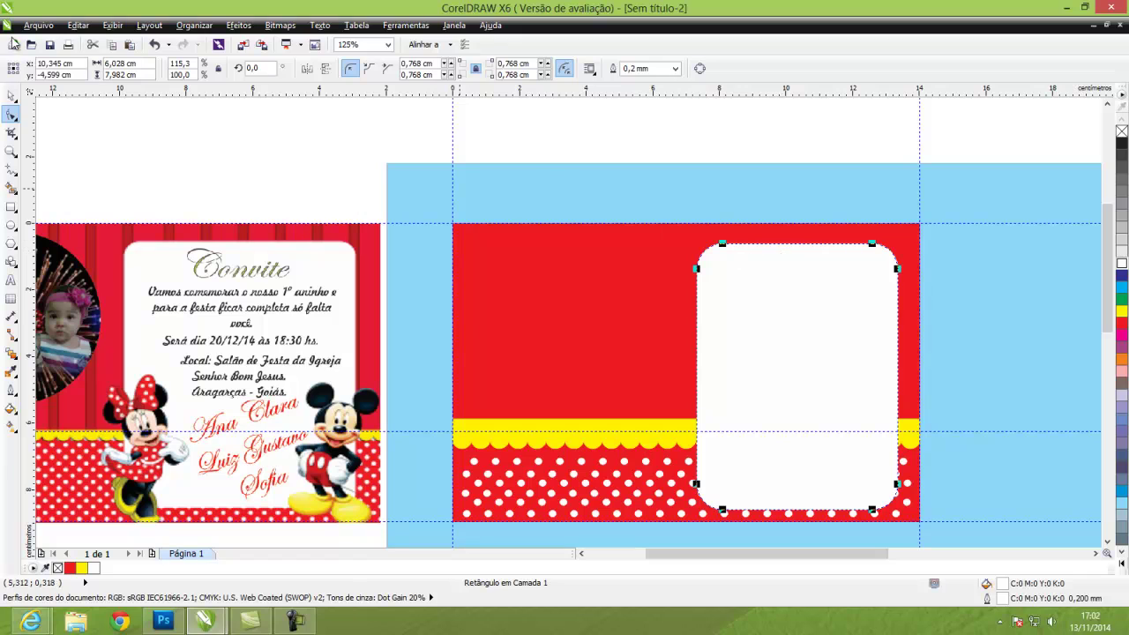
pyautogui.click(10, 95)
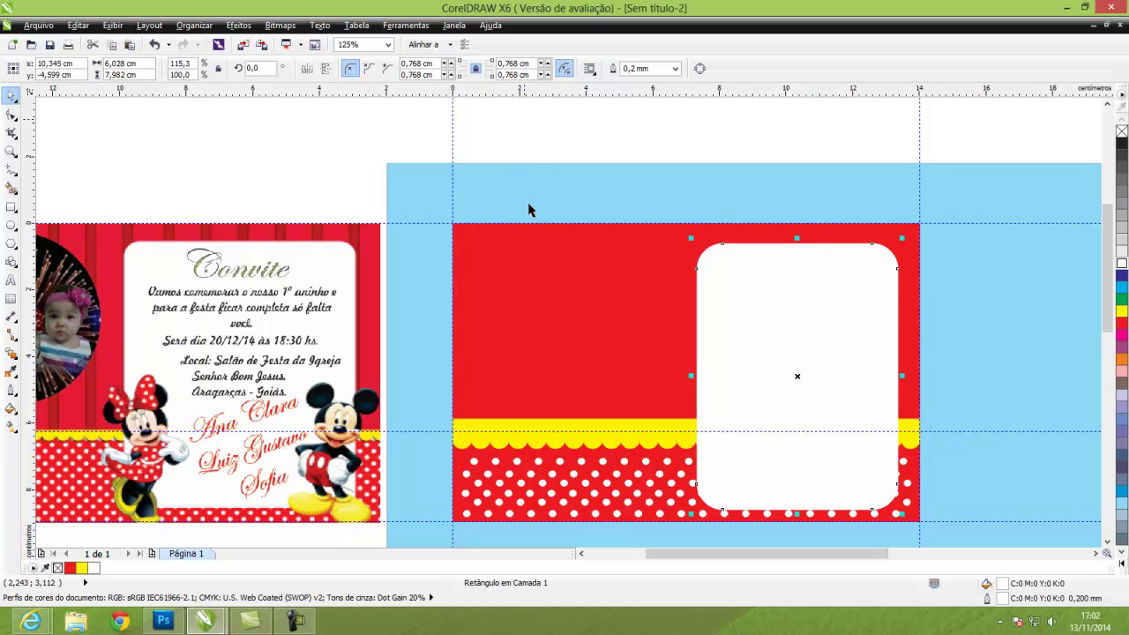
pyautogui.press('Escape')
# Step: Draw a circle about 5.7 cm across on the red background to the left of the white panel
pyautogui.scroll(-2, 458, 307)
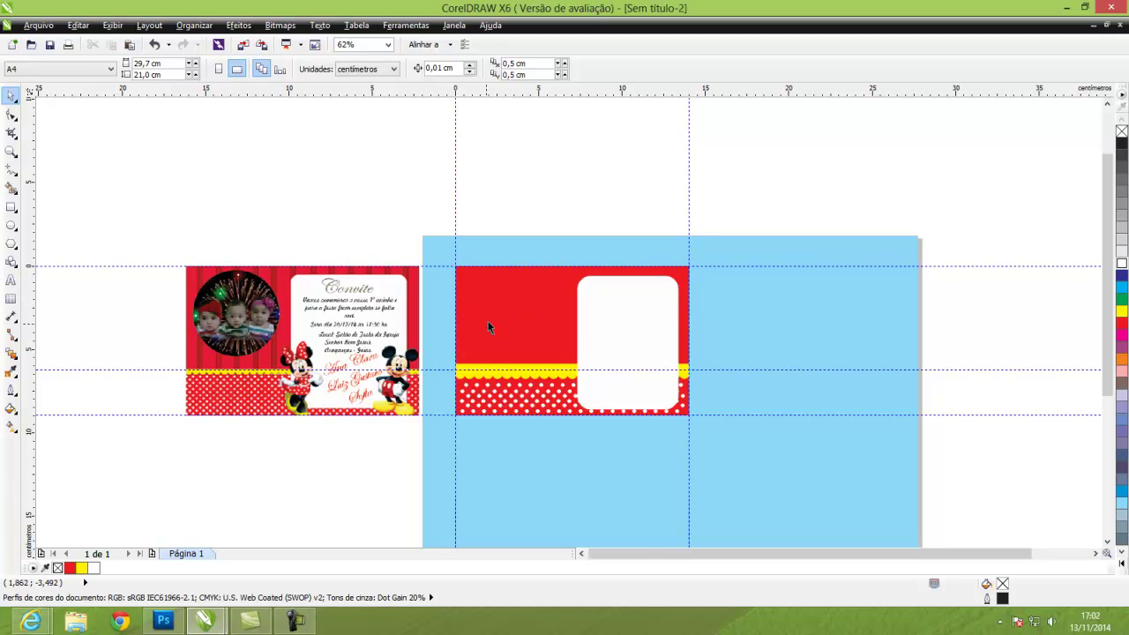
pyautogui.scroll(2, 487, 321)
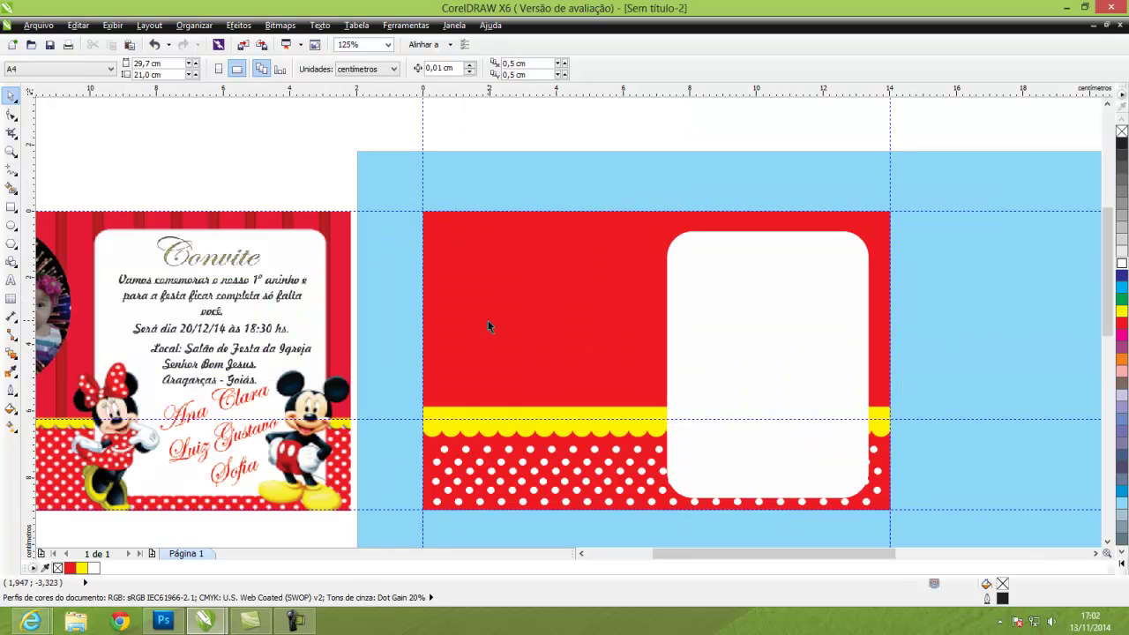
pyautogui.click(10, 226)
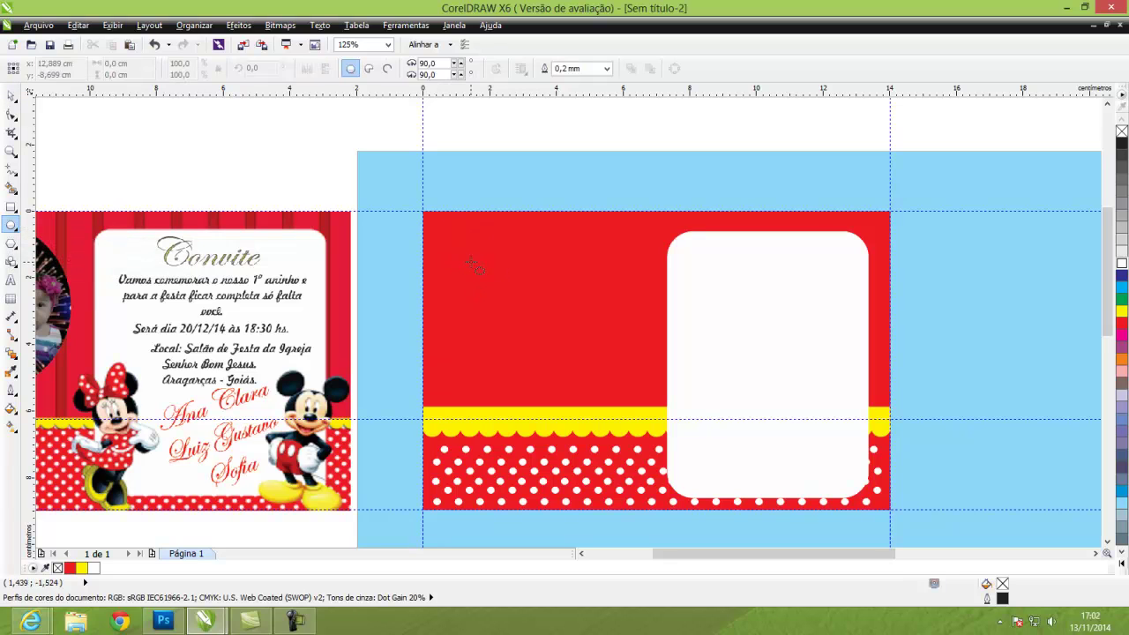
pyautogui.moveTo(472, 263); pyautogui.dragTo(638, 451)
pyautogui.click(12, 94)
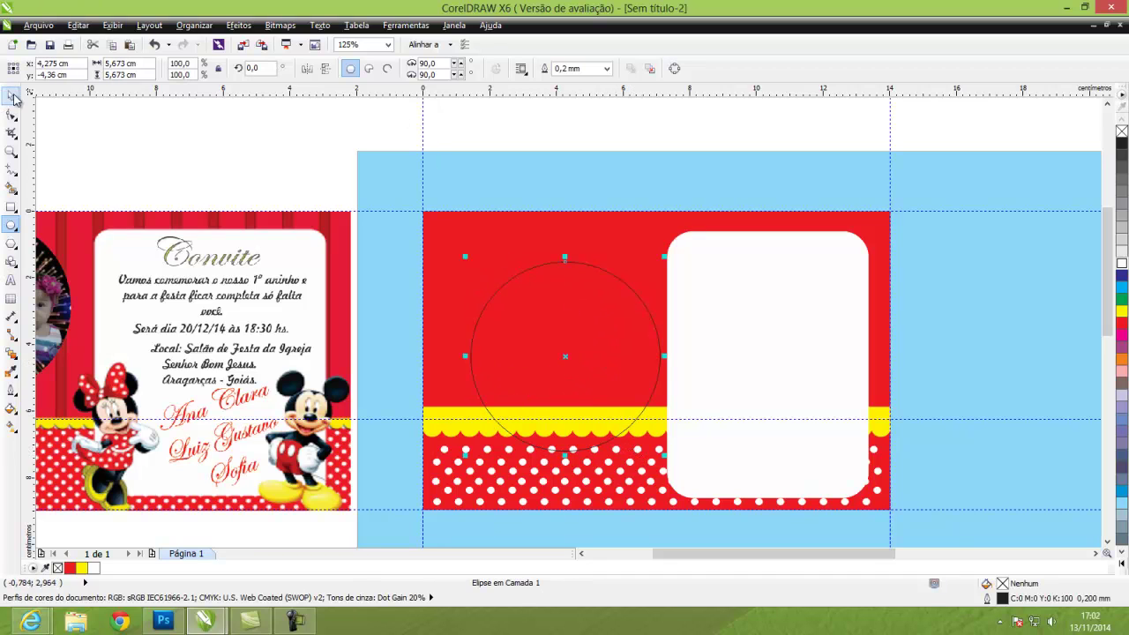
# Step: Shrink the circle to about 4.8 cm across and position it in the red area above the yellow band
pyautogui.moveTo(638, 351); pyautogui.dragTo(601, 315)
pyautogui.scroll(-1, 602, 316)
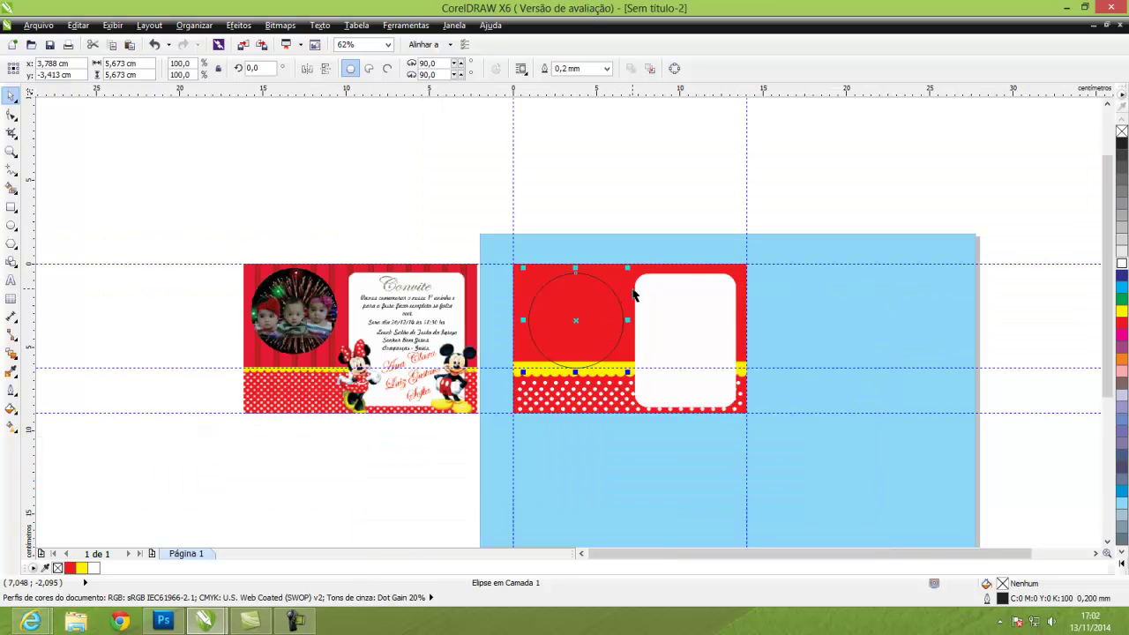
pyautogui.scroll(1, 633, 293)
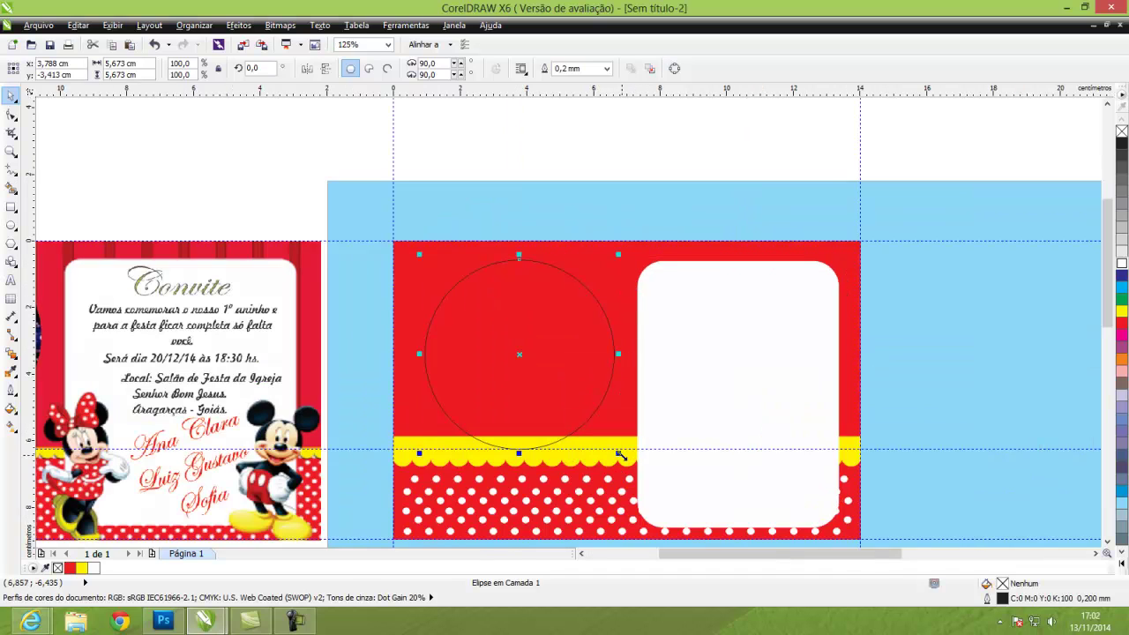
pyautogui.moveTo(618, 453); pyautogui.dragTo(604, 439)
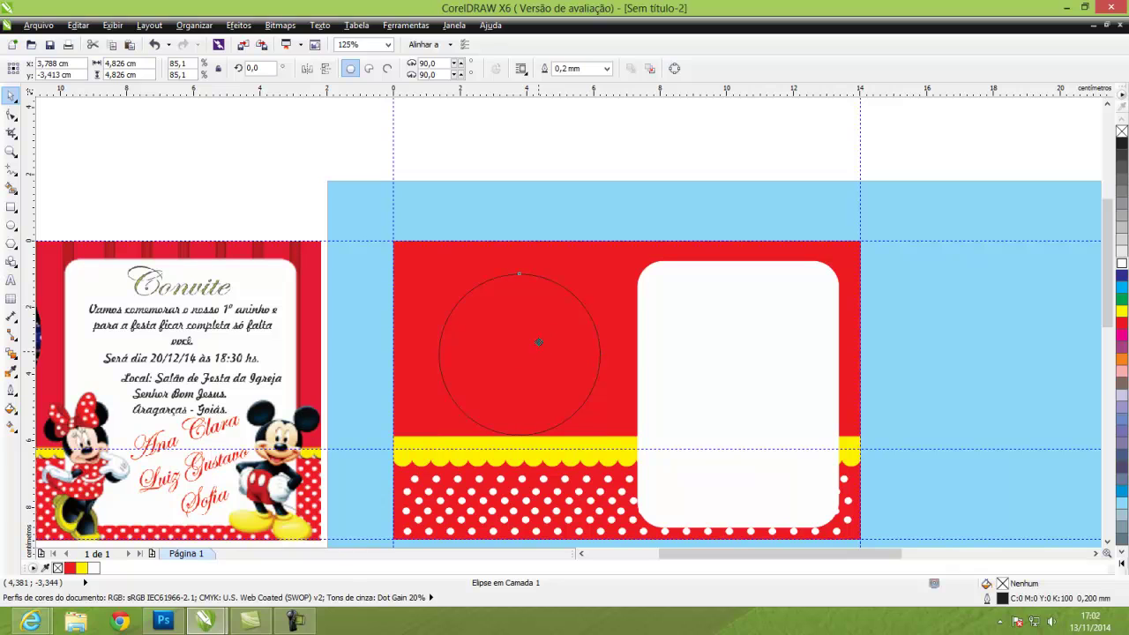
pyautogui.moveTo(540, 351); pyautogui.dragTo(538, 333)
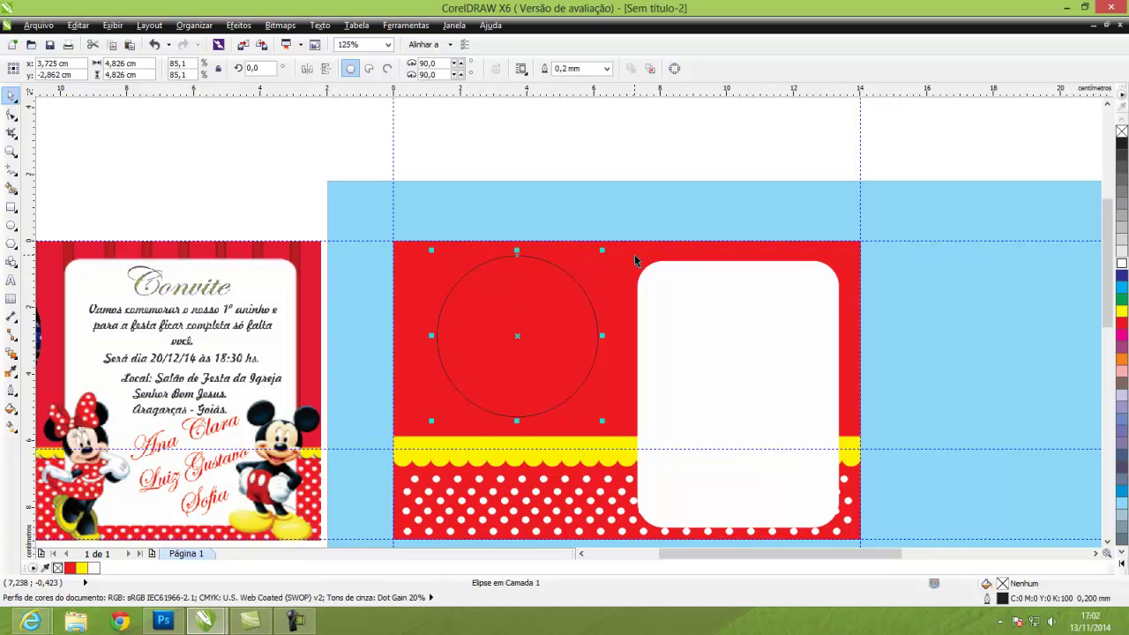
# Step: Trim the circle out of the red background rectangle and delete the leftover circle outline
pyautogui.keyDown('shift'); pyautogui.click(605, 250); pyautogui.keyUp('shift')
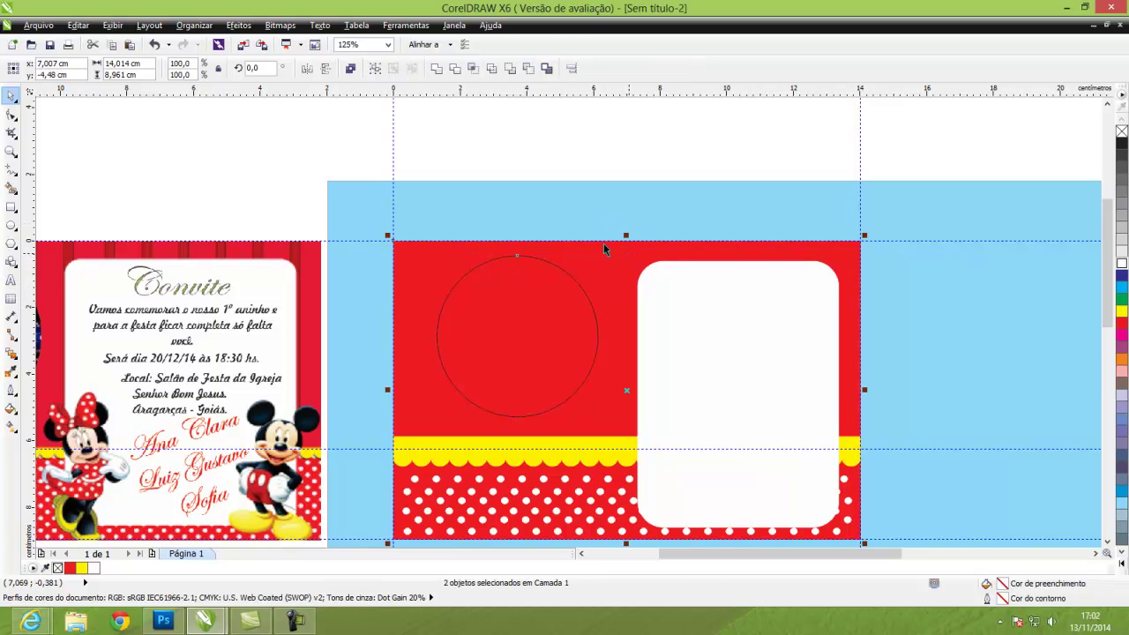
pyautogui.click(455, 70)
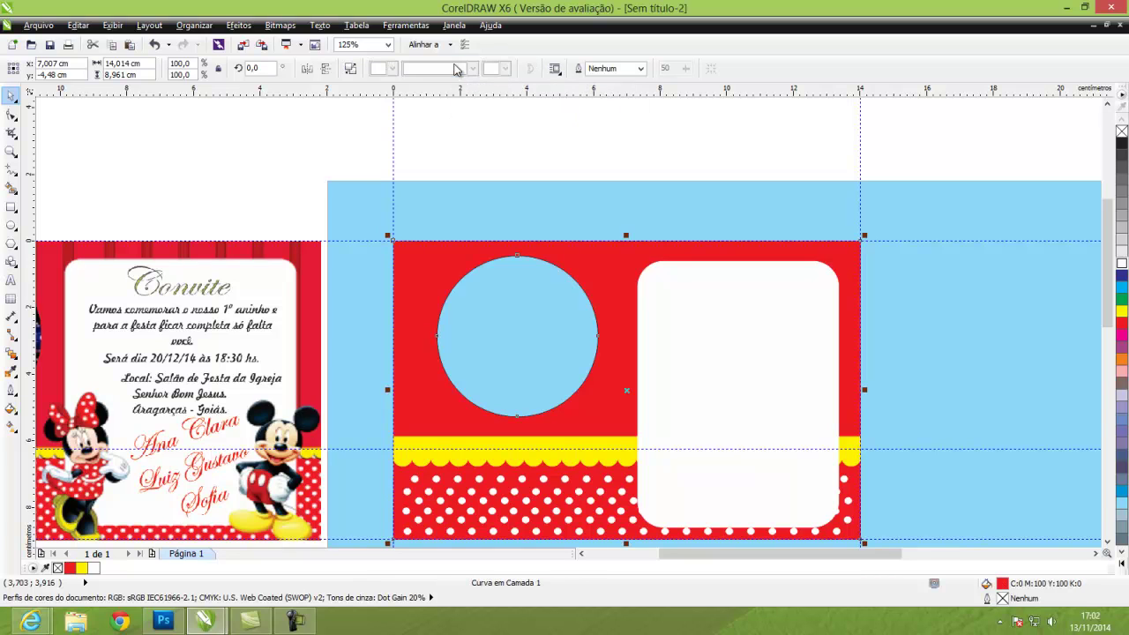
pyautogui.press('Escape')
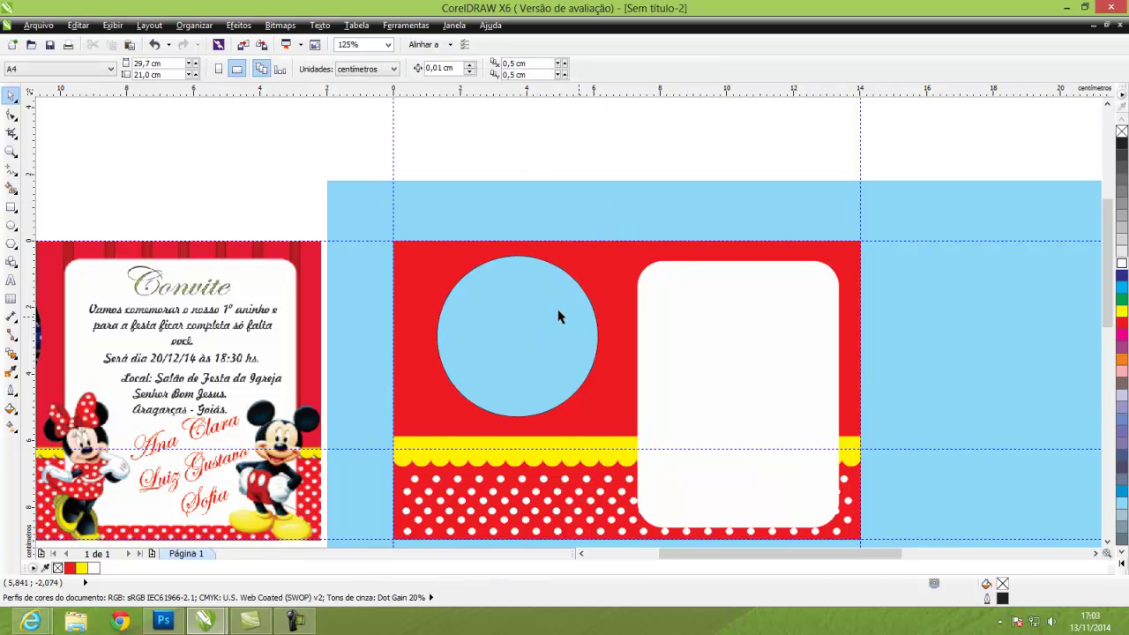
pyautogui.moveTo(559, 318); pyautogui.dragTo(611, 186)
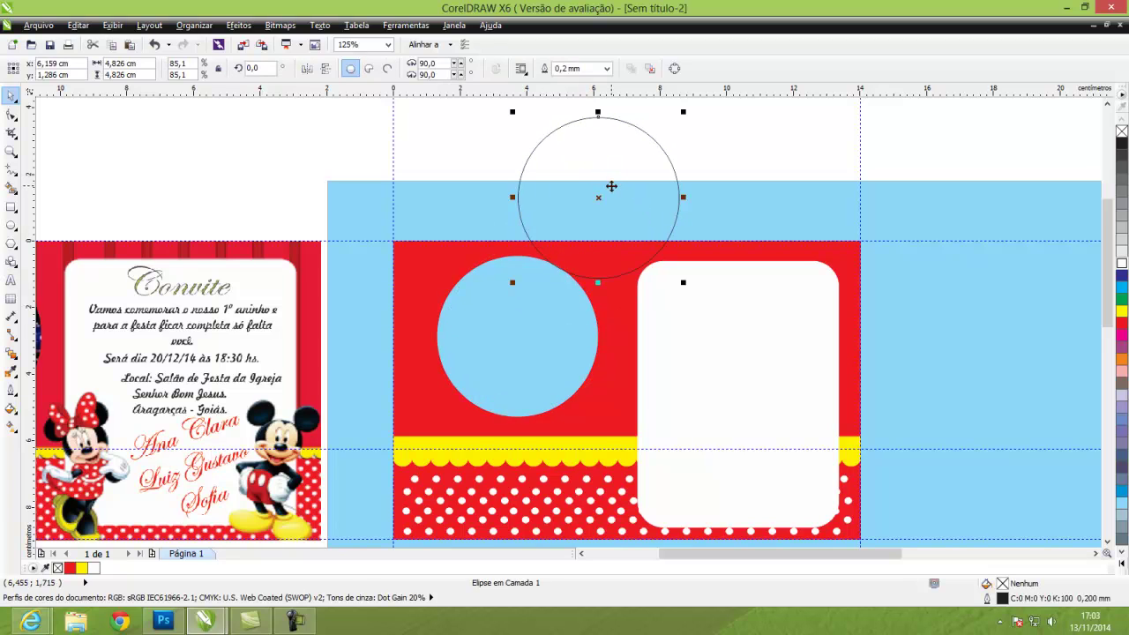
pyautogui.press('Delete')
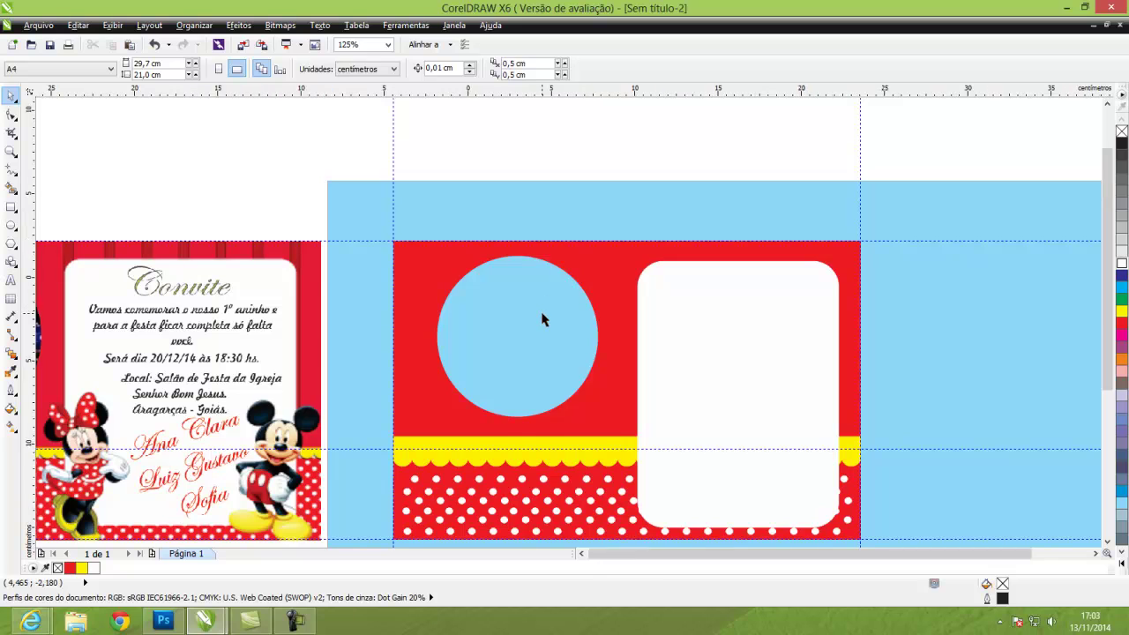
pyautogui.scroll(-4, 542, 319)
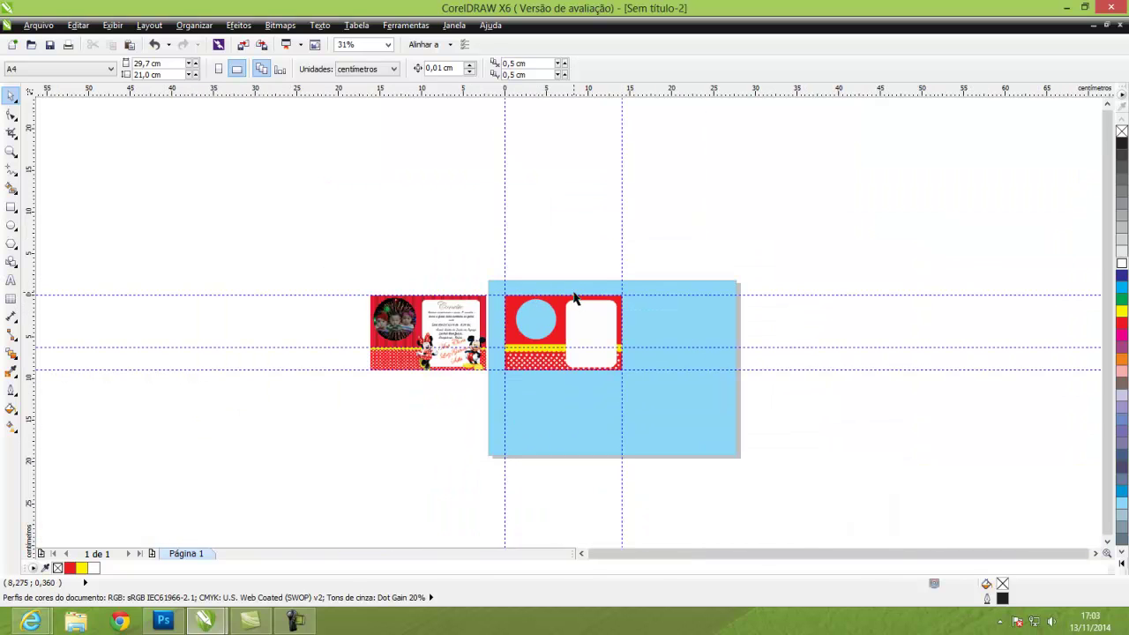
pyautogui.scroll(4, 573, 298)
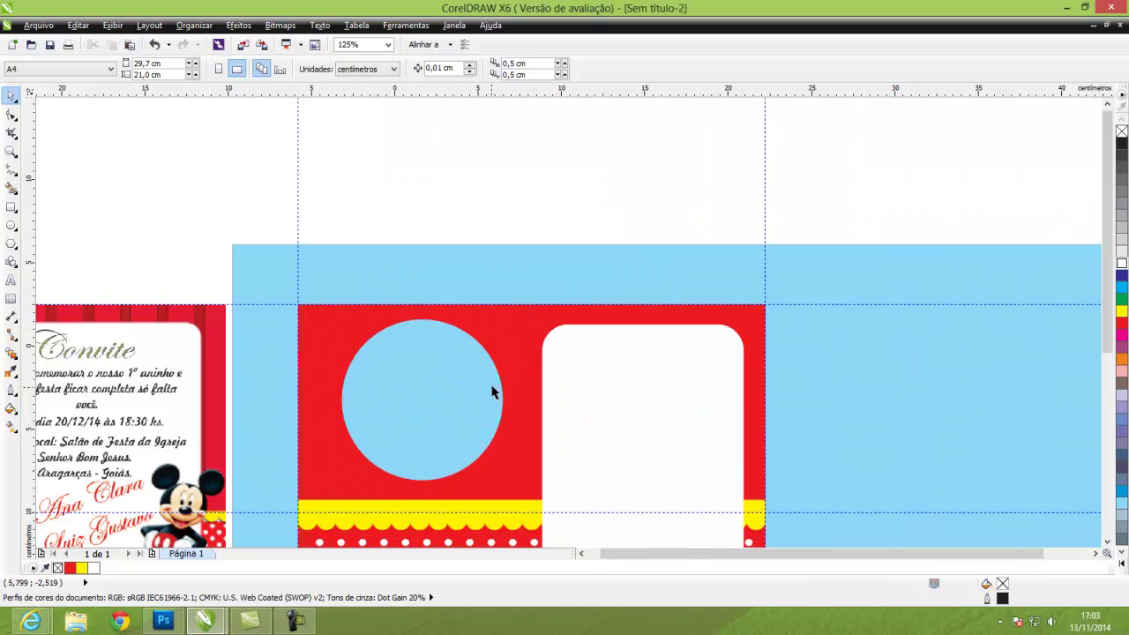
pyautogui.scroll(-2, 491, 392)
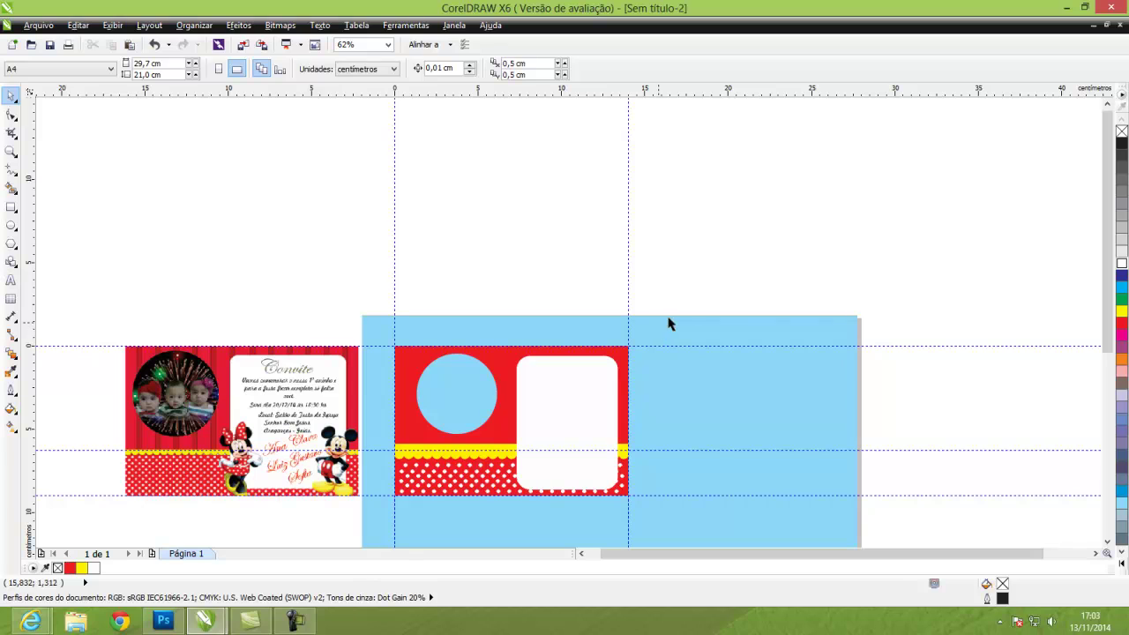
# Step: Open the eu2 PSD file from the desktop in Photoshop to examine the Minnie and Mickey cut-outs, and minimize Photoshop
pyautogui.click(1067, 7)
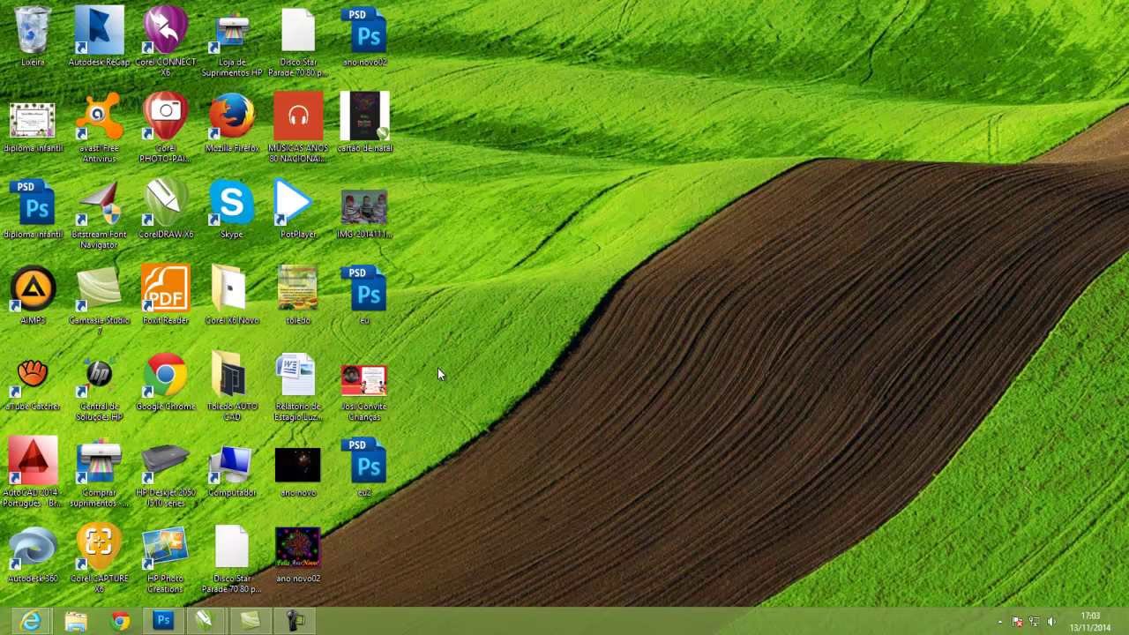
pyautogui.click(359, 467)
pyautogui.doubleClick(359, 467)
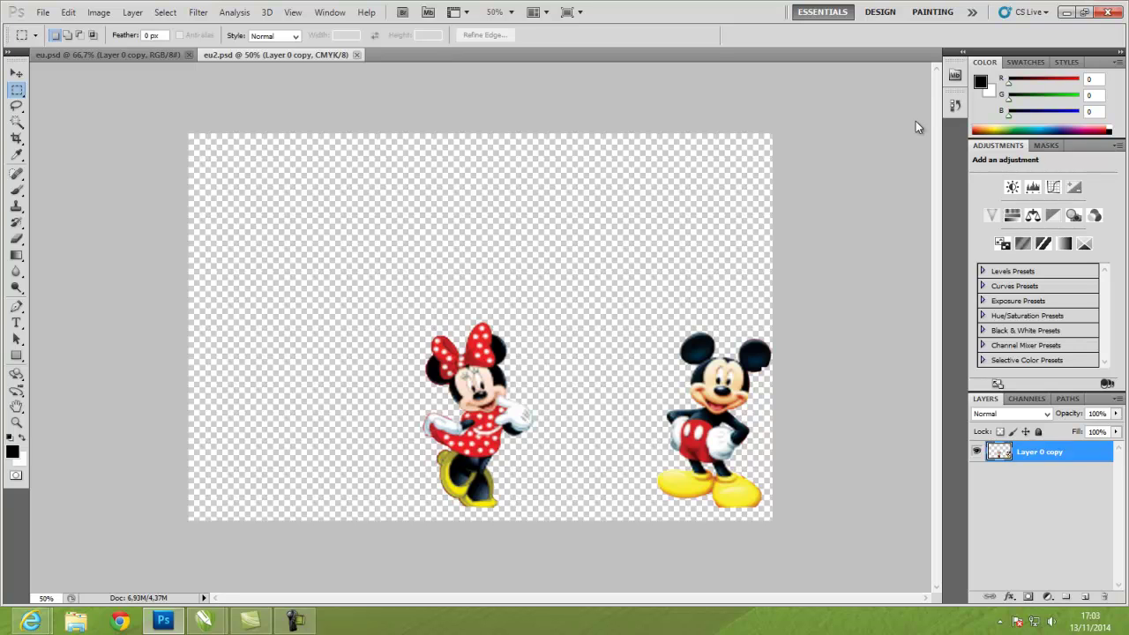
pyautogui.click(1066, 13)
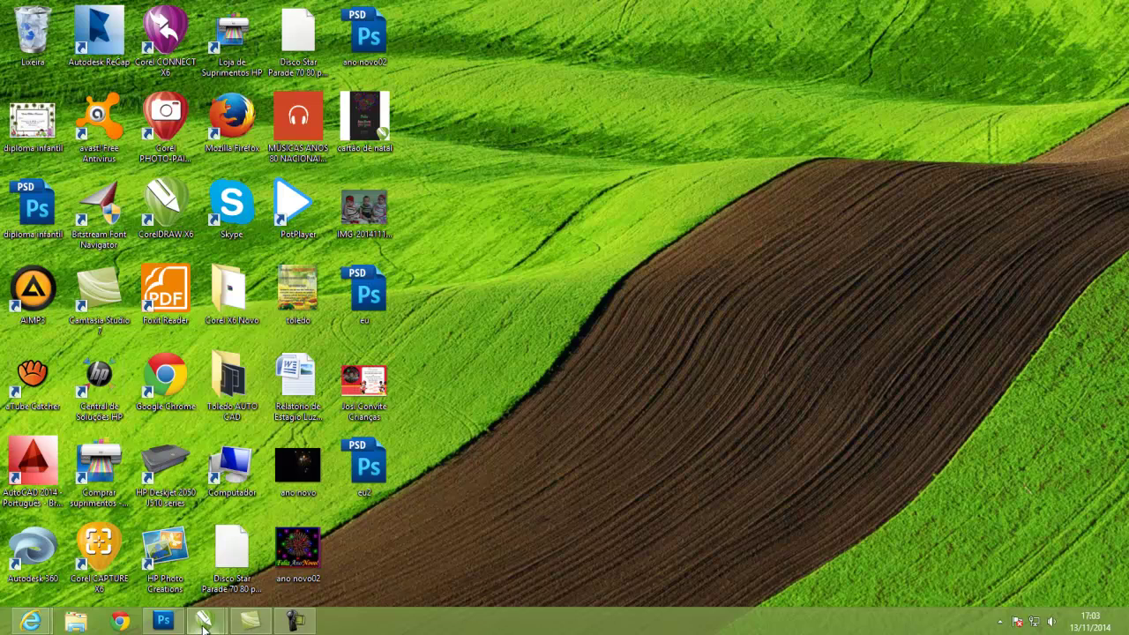
# Step: Switch to CorelDRAW, import the eu2 PSD from the desktop and place Minnie and Mickey over the white panel's lower corners
pyautogui.moveTo(203, 620)
pyautogui.click(291, 565)
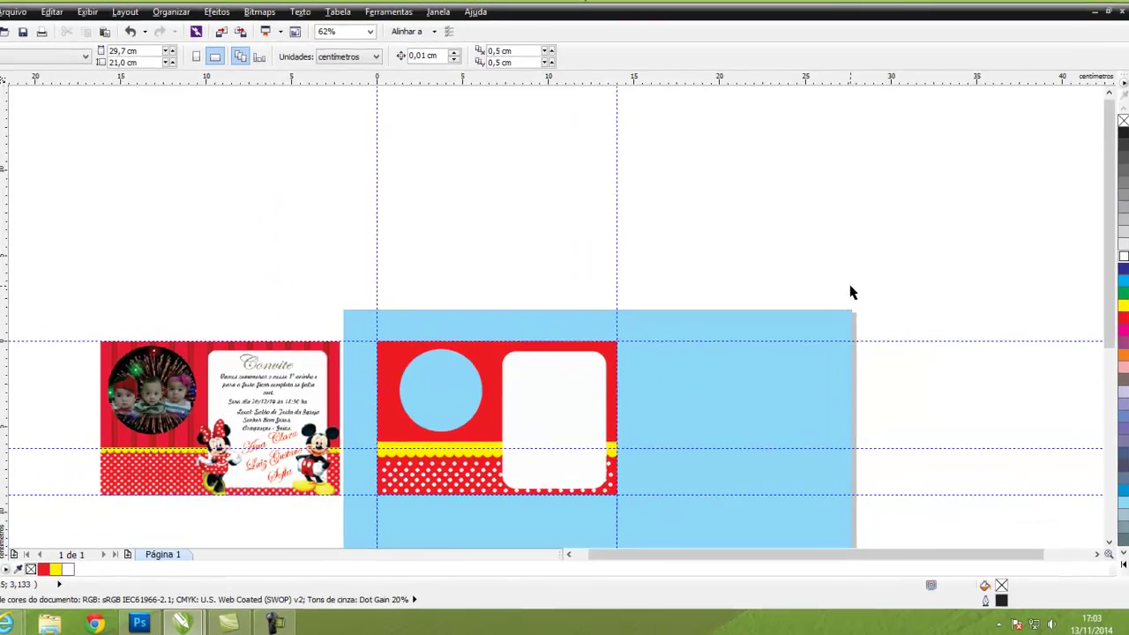
pyautogui.hotkey('ctrl', 'i')
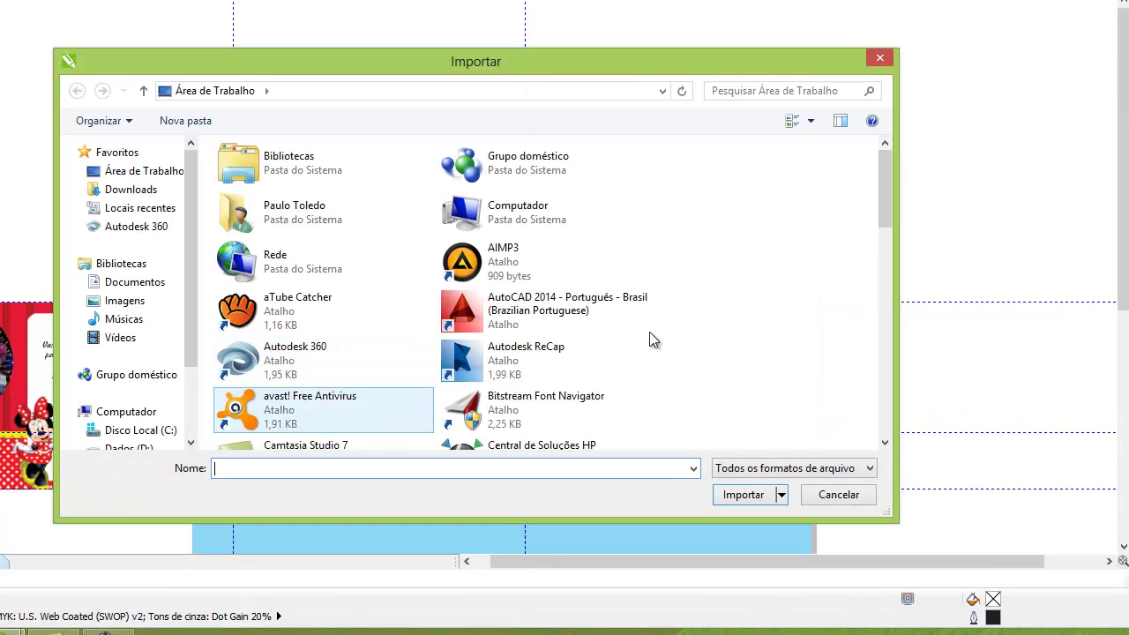
pyautogui.click(163, 170)
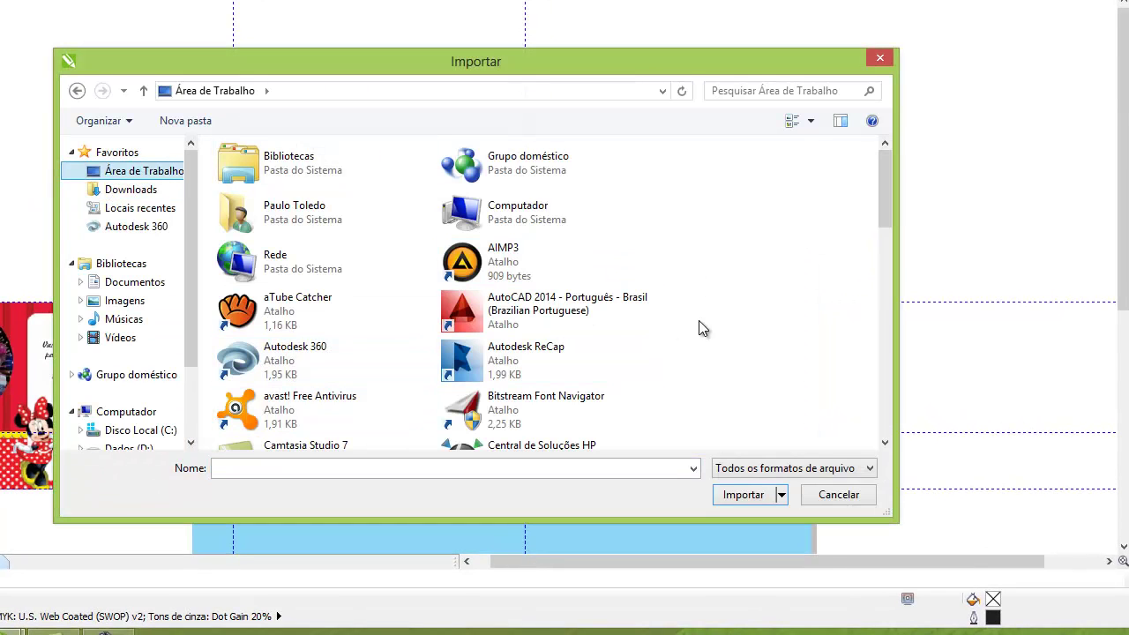
pyautogui.moveTo(887, 358); pyautogui.dragTo(882, 419)
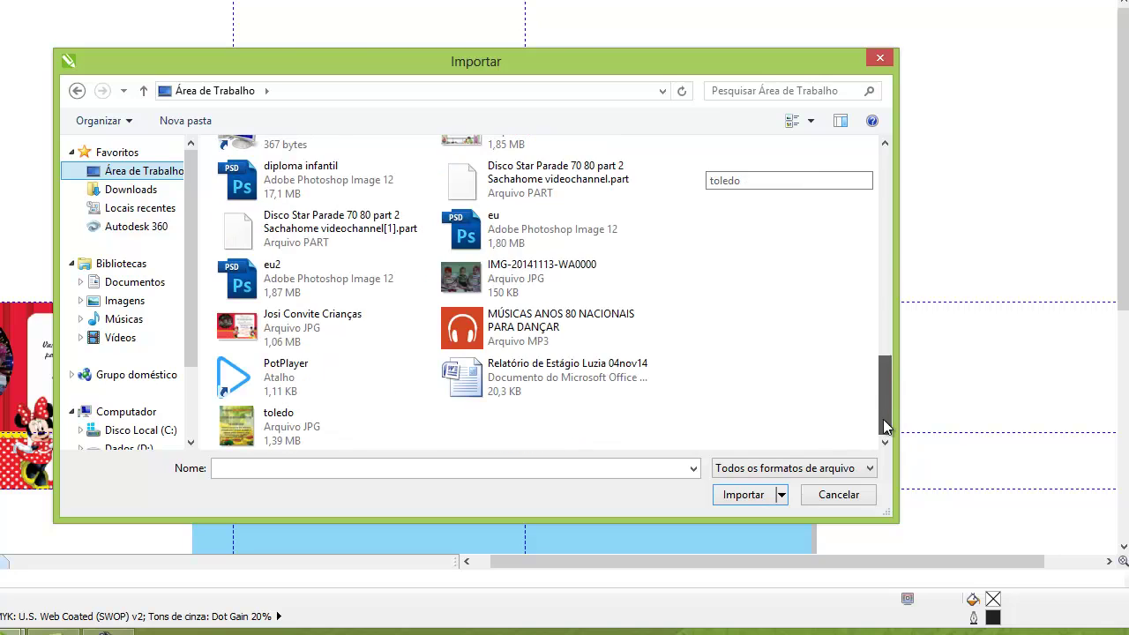
pyautogui.doubleClick(255, 290)
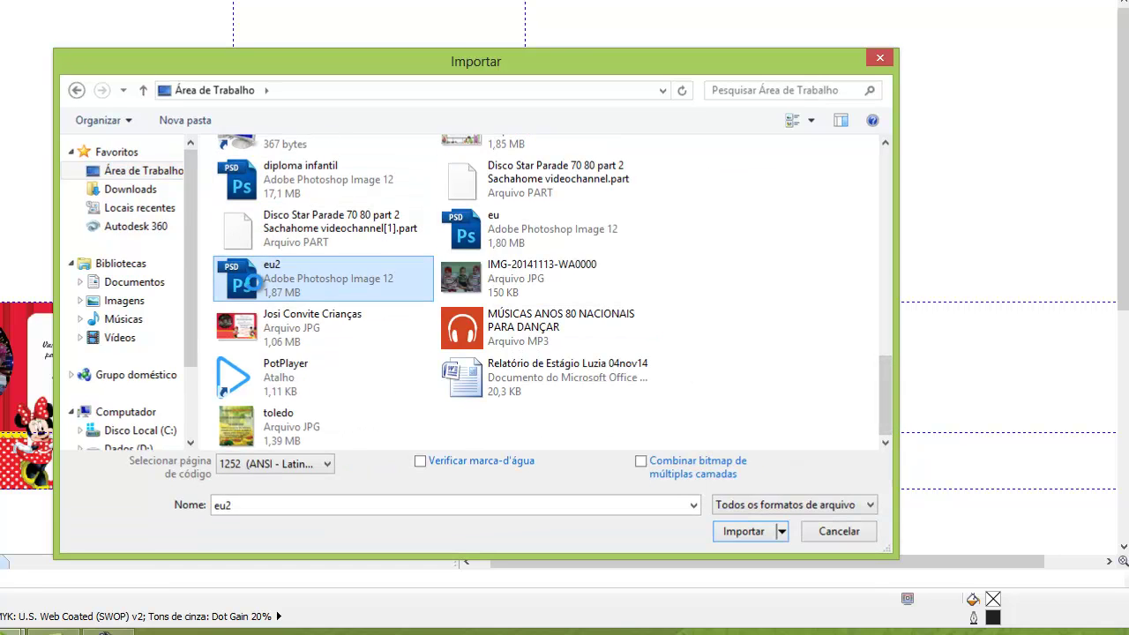
pyautogui.click(564, 361)
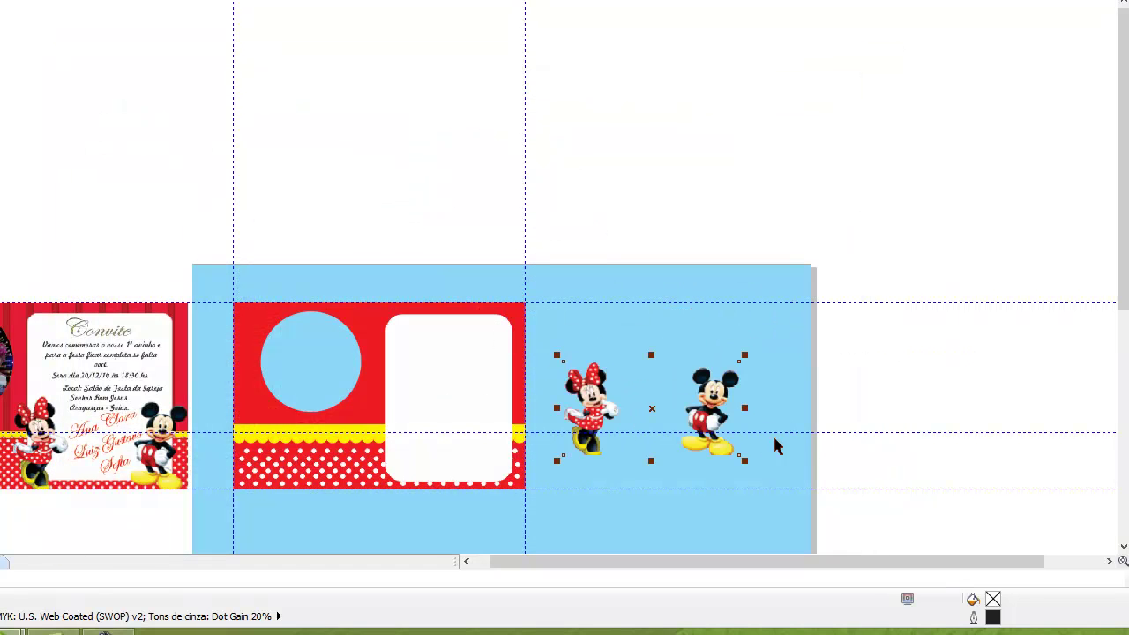
pyautogui.moveTo(711, 399); pyautogui.dragTo(500, 436)
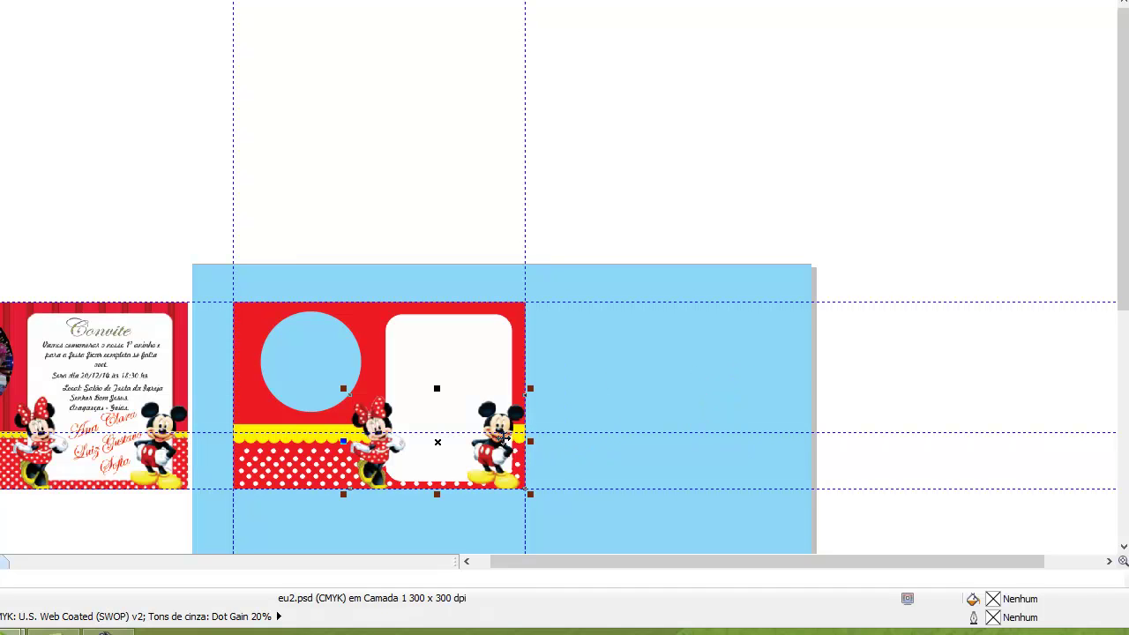
pyautogui.click(607, 420)
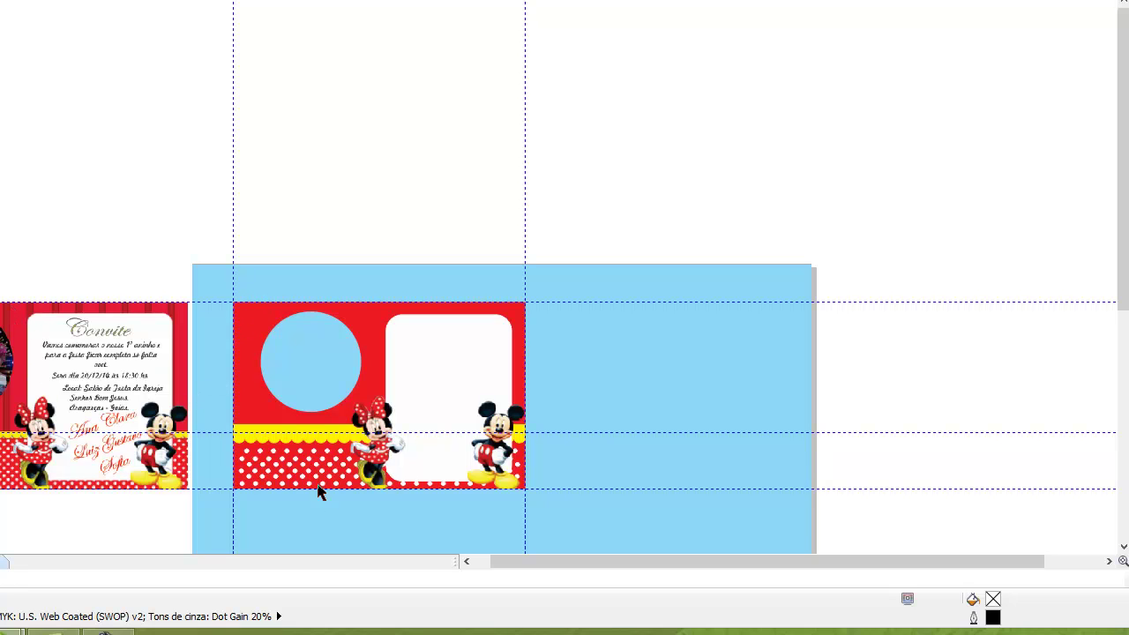
# Step: Draw a narrow vertical rectangle about 0.6 by 6.2 cm along the red background's left edge
pyautogui.scroll(2, 246, 418)
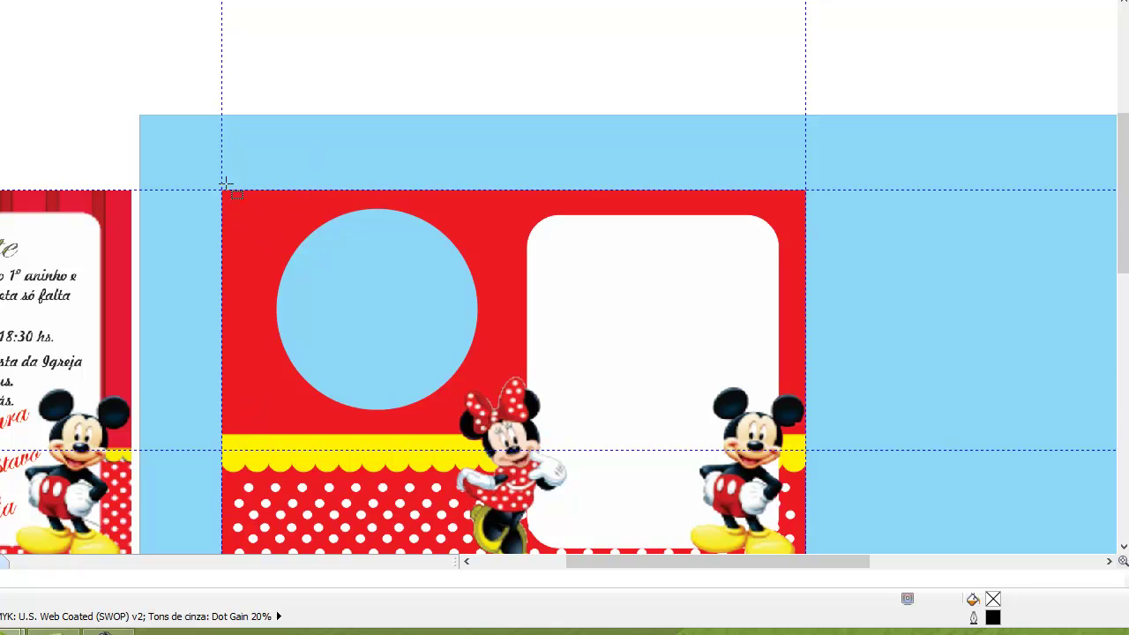
pyautogui.moveTo(224, 189); pyautogui.dragTo(246, 454)
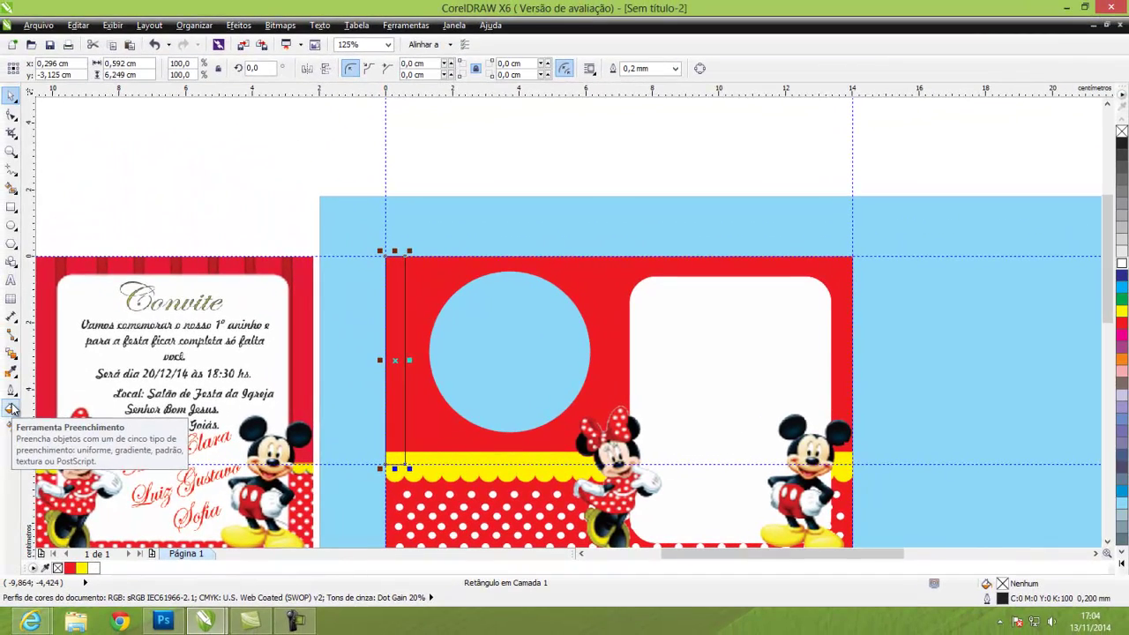
# Step: Fill the narrow rectangle with a custom linear gradient of black, yellow at 49% and black, and remove its outline
pyautogui.click(11, 407)
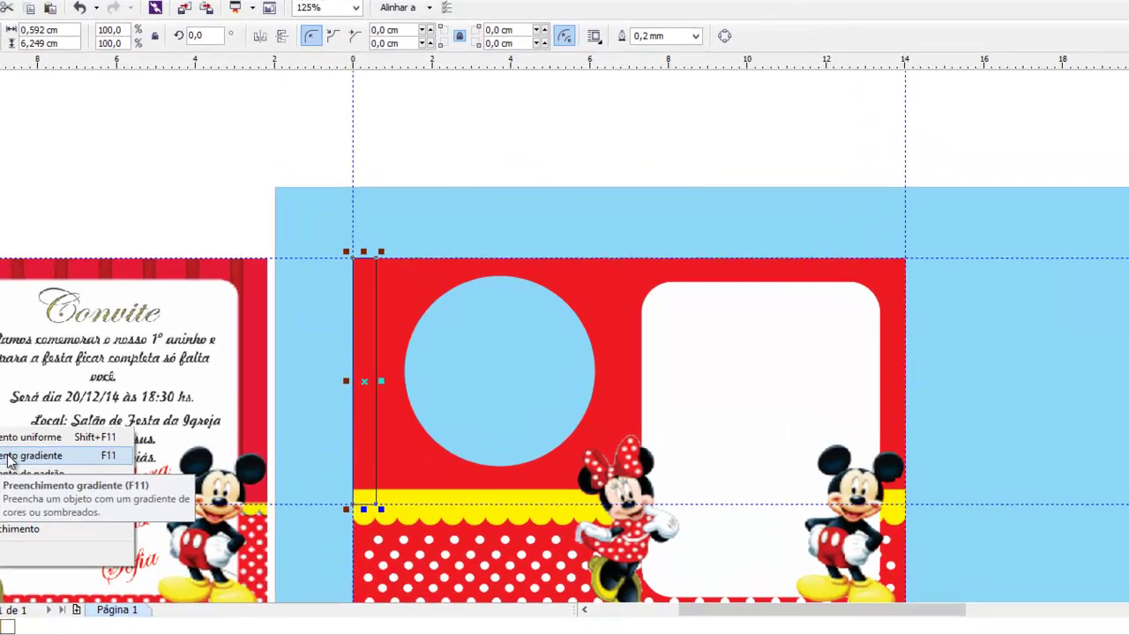
pyautogui.click(83, 425)
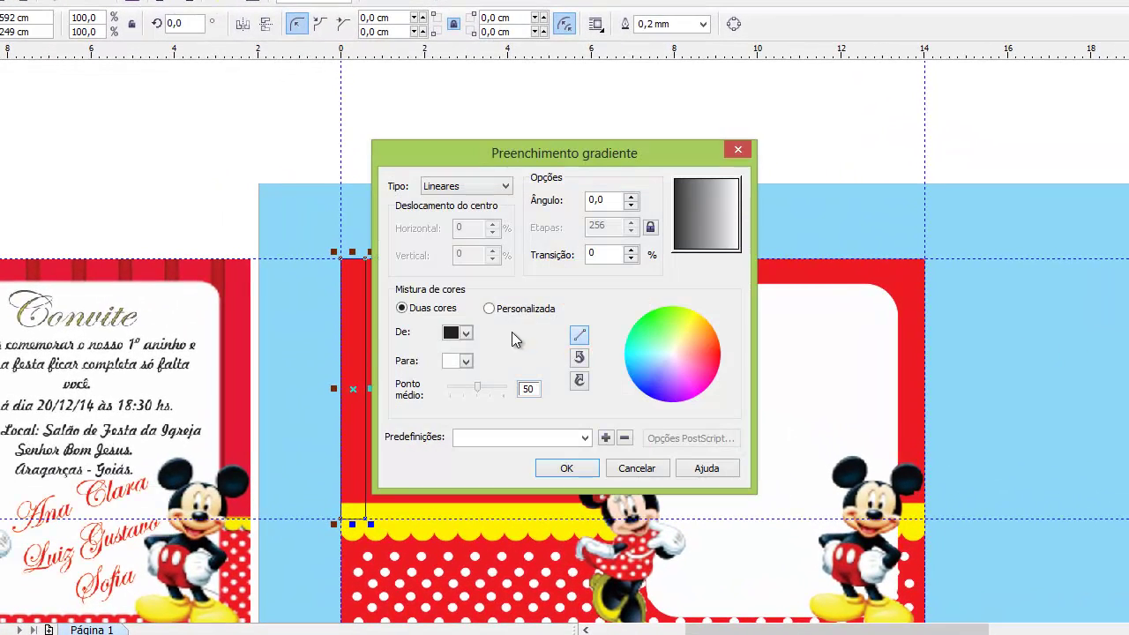
pyautogui.click(526, 309)
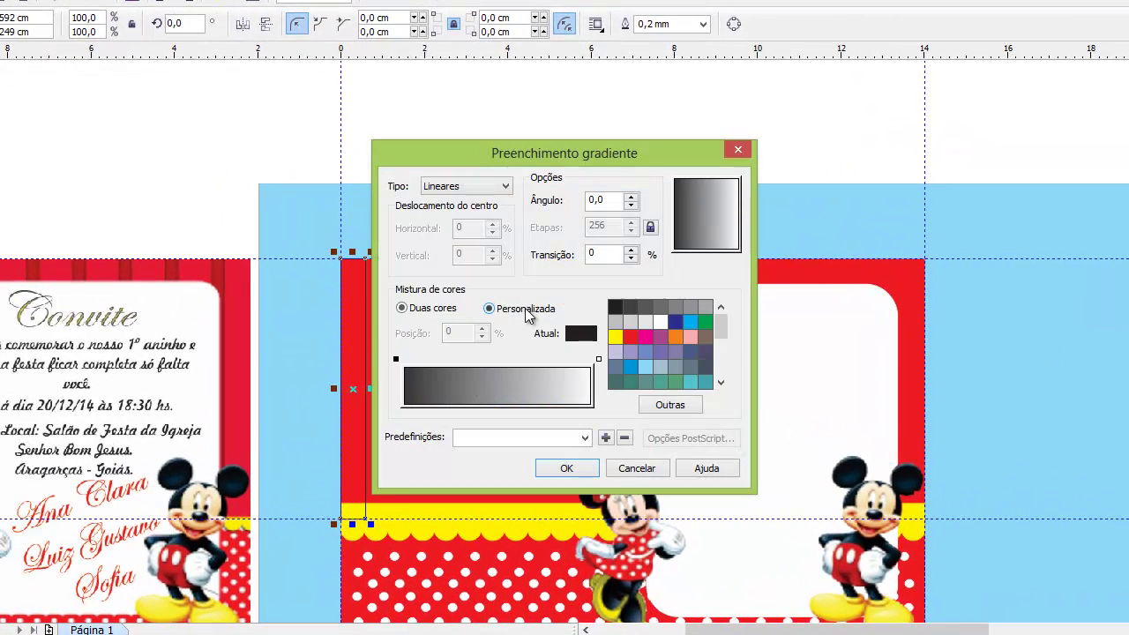
pyautogui.doubleClick(496, 367)
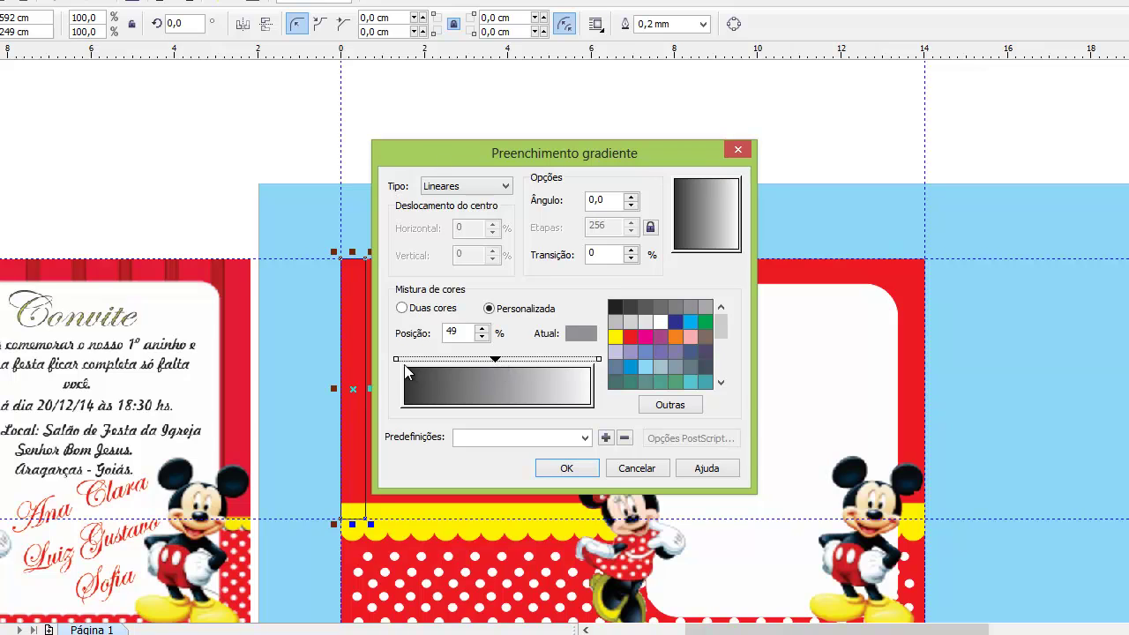
pyautogui.click(599, 358)
pyautogui.click(616, 310)
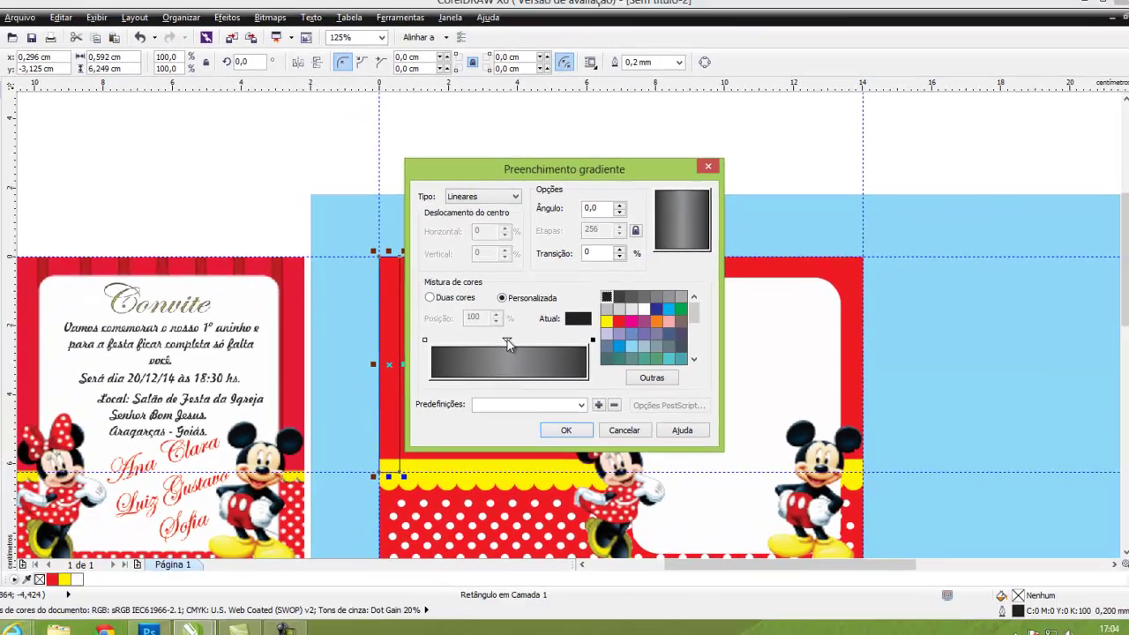
pyautogui.click(494, 358)
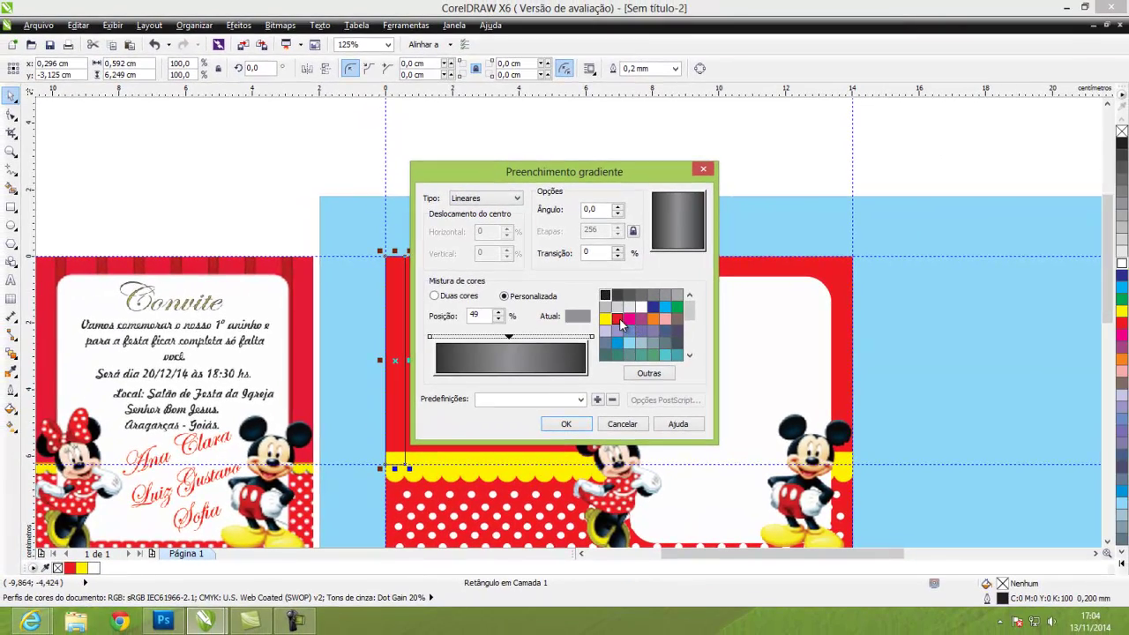
pyautogui.click(605, 318)
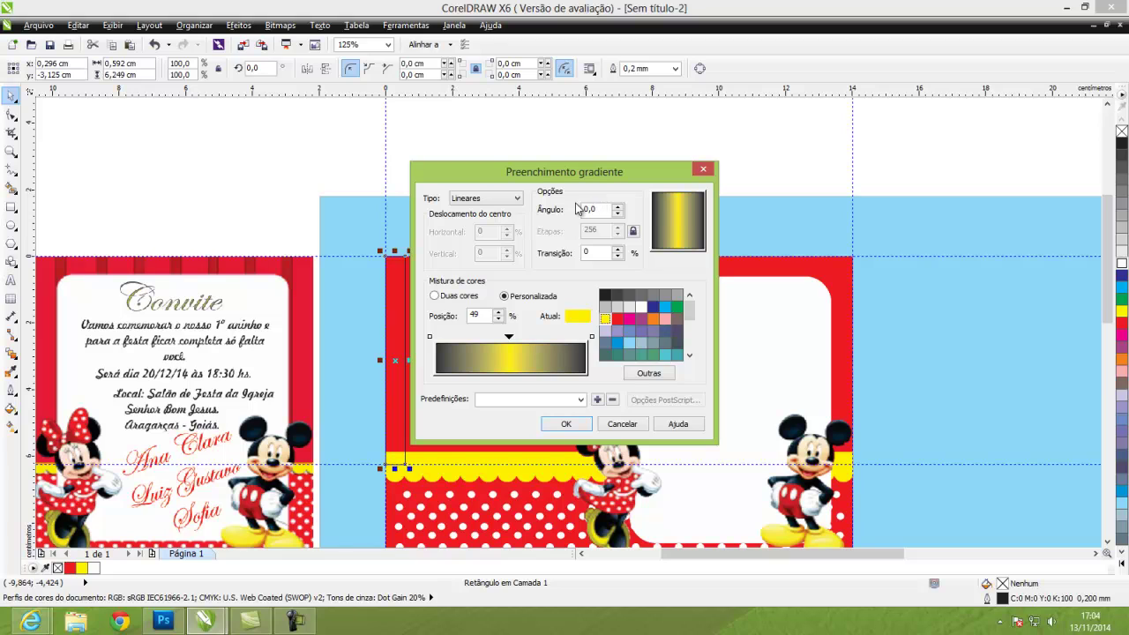
pyautogui.click(567, 423)
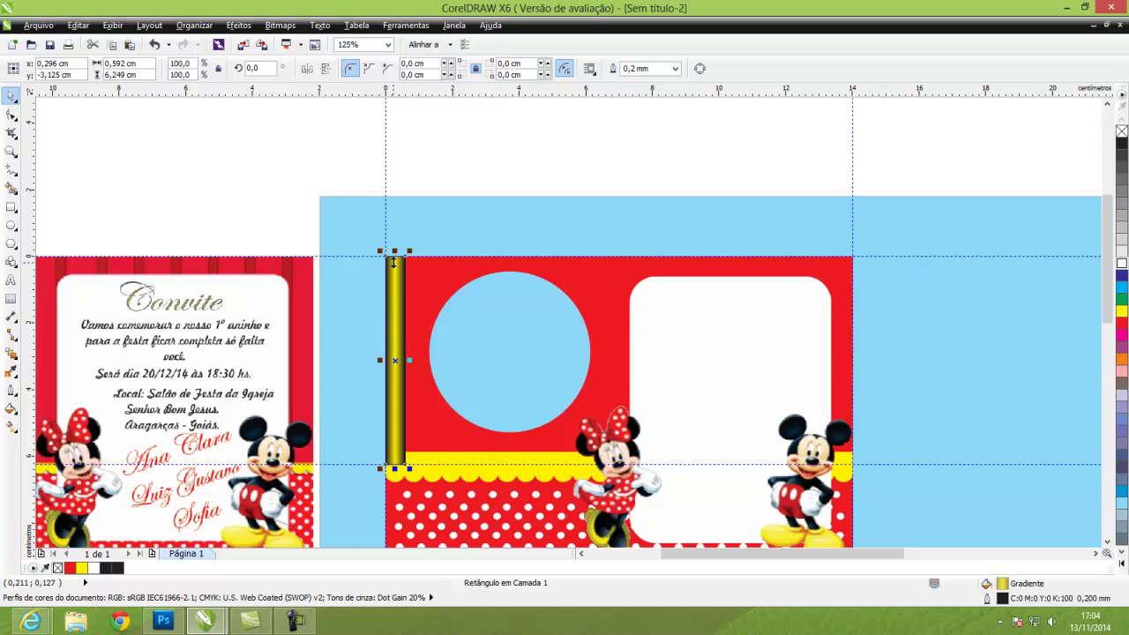
pyautogui.rightClick(1121, 132)
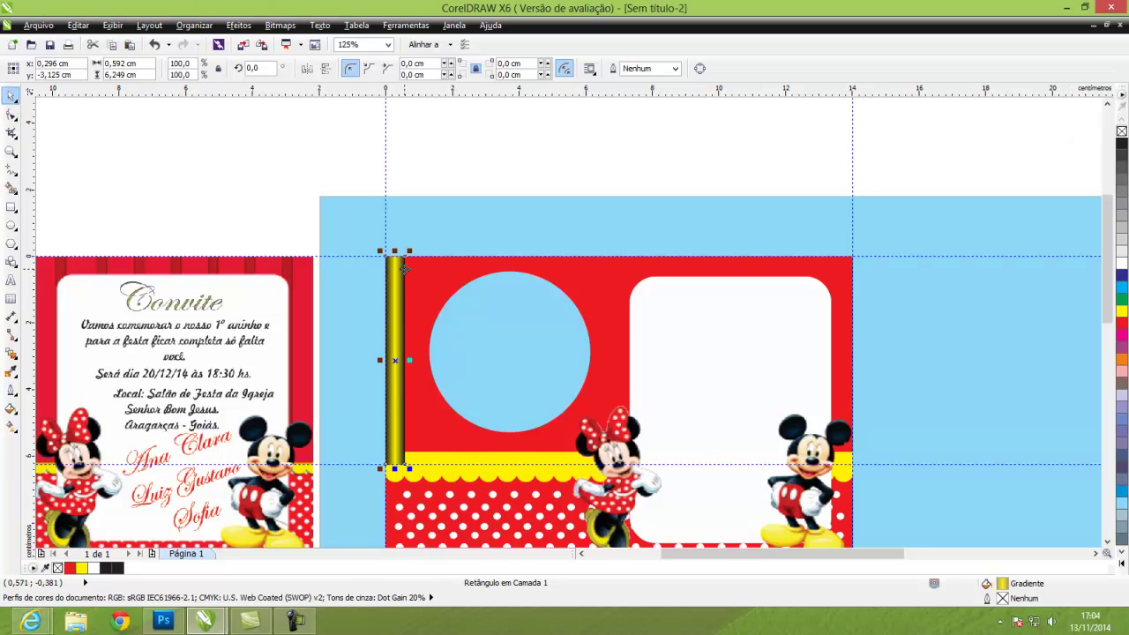
# Step: Repeat copies of the gradient strip about every 1.2 cm across the red background, aligning the last one with the right edge
pyautogui.moveTo(399, 267); pyautogui.dragTo(439, 267)
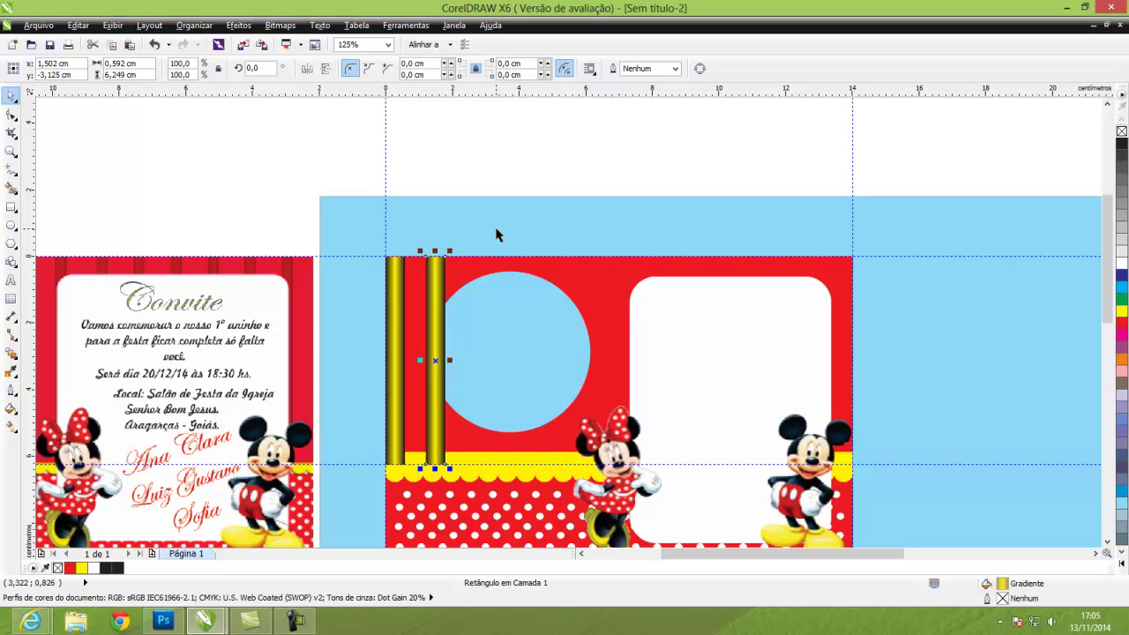
pyautogui.hotkey('ctrl', 'r')
pyautogui.hotkey('ctrl', 'r')
pyautogui.hotkey('ctrl', 'r')
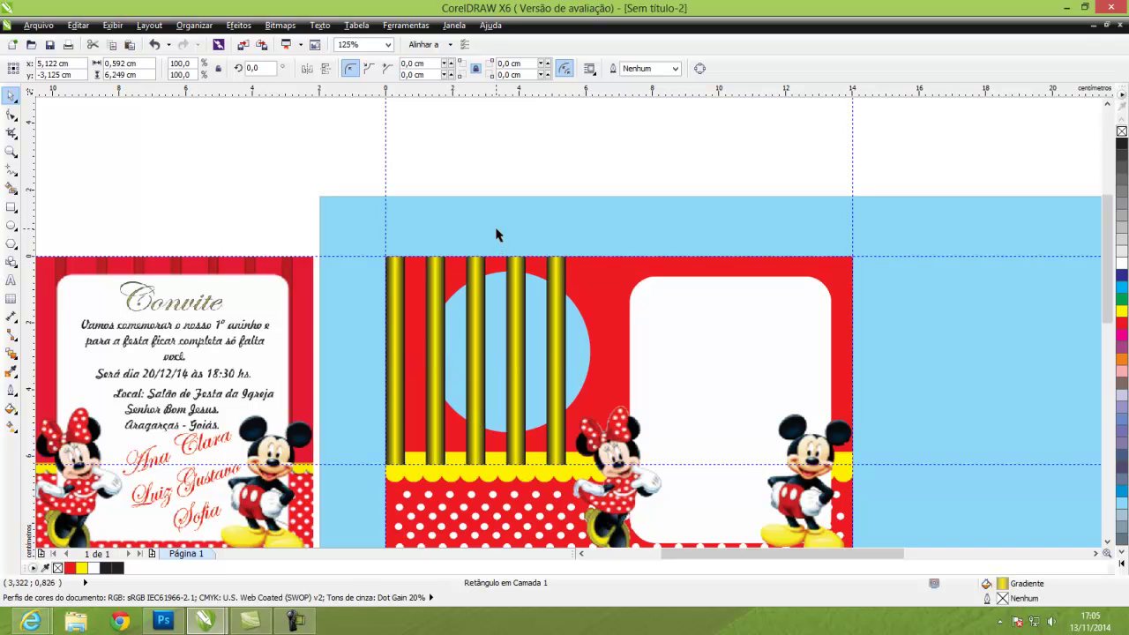
pyautogui.hotkey('ctrl', 'r')
pyautogui.hotkey('ctrl', 'r')
pyautogui.hotkey('ctrl', 'r')
pyautogui.hotkey('ctrl', 'r')
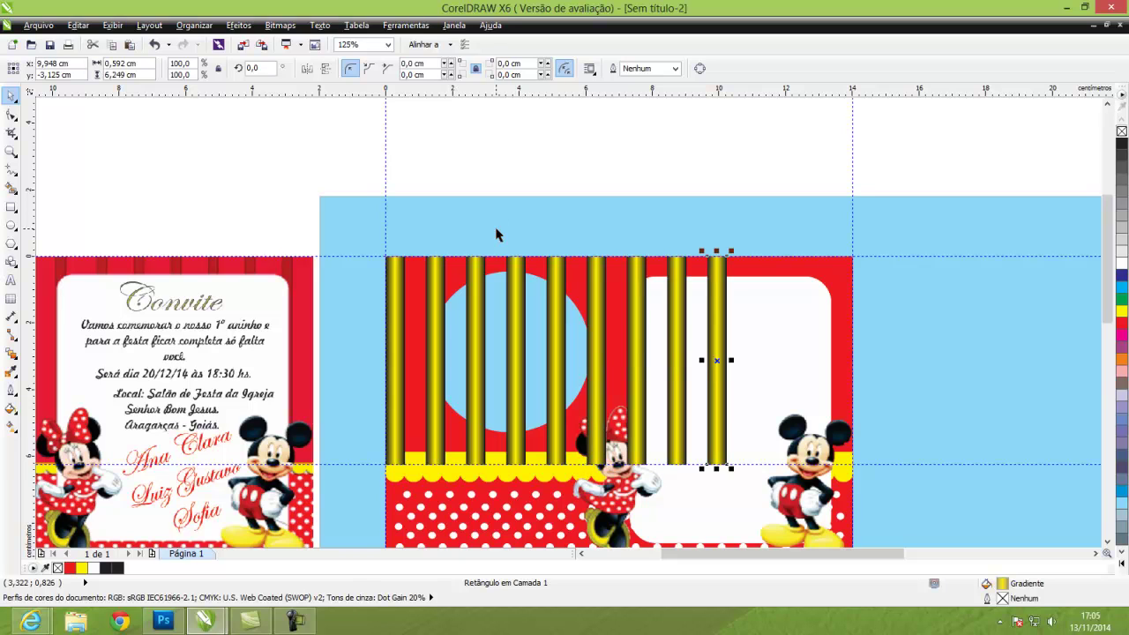
pyautogui.hotkey('ctrl', 'r')
pyautogui.hotkey('ctrl', 'r')
pyautogui.hotkey('ctrl', 'r')
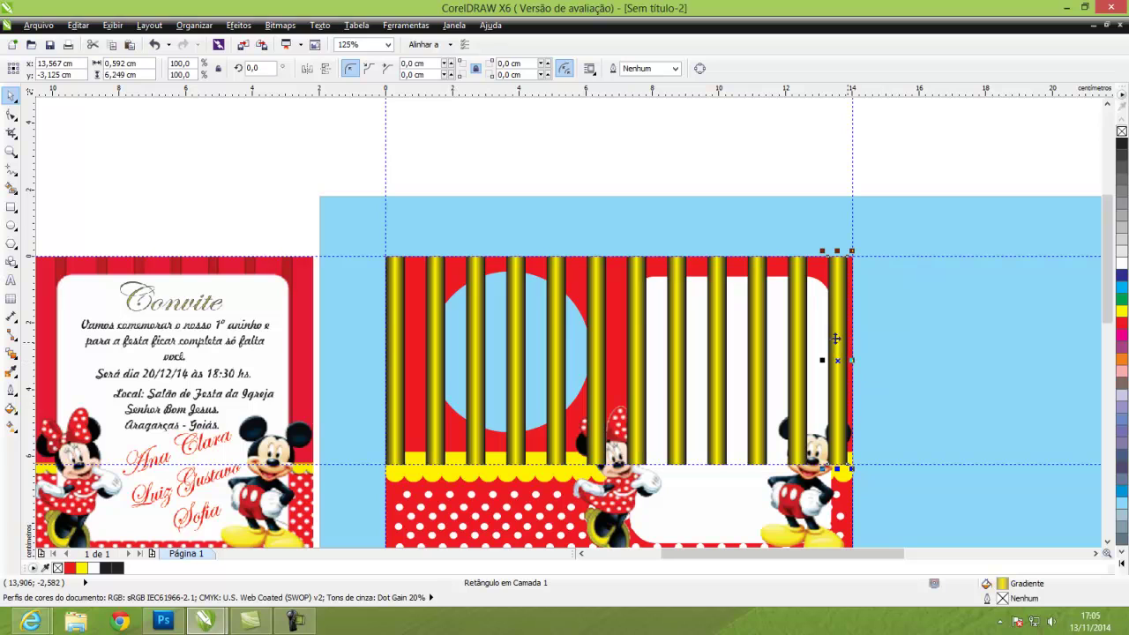
pyautogui.moveTo(838, 348); pyautogui.dragTo(844, 347)
pyautogui.press('Escape')
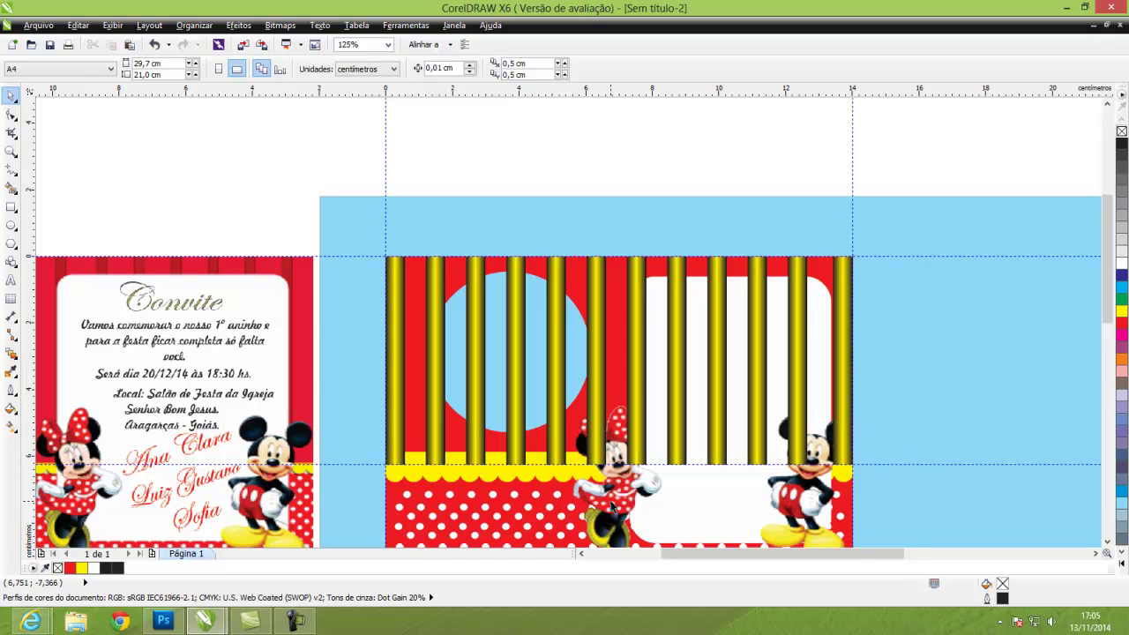
# Step: Move the Minnie and Mickey image off the invitation and bring the white panel to the front of the strips
pyautogui.moveTo(613, 507); pyautogui.dragTo(917, 344)
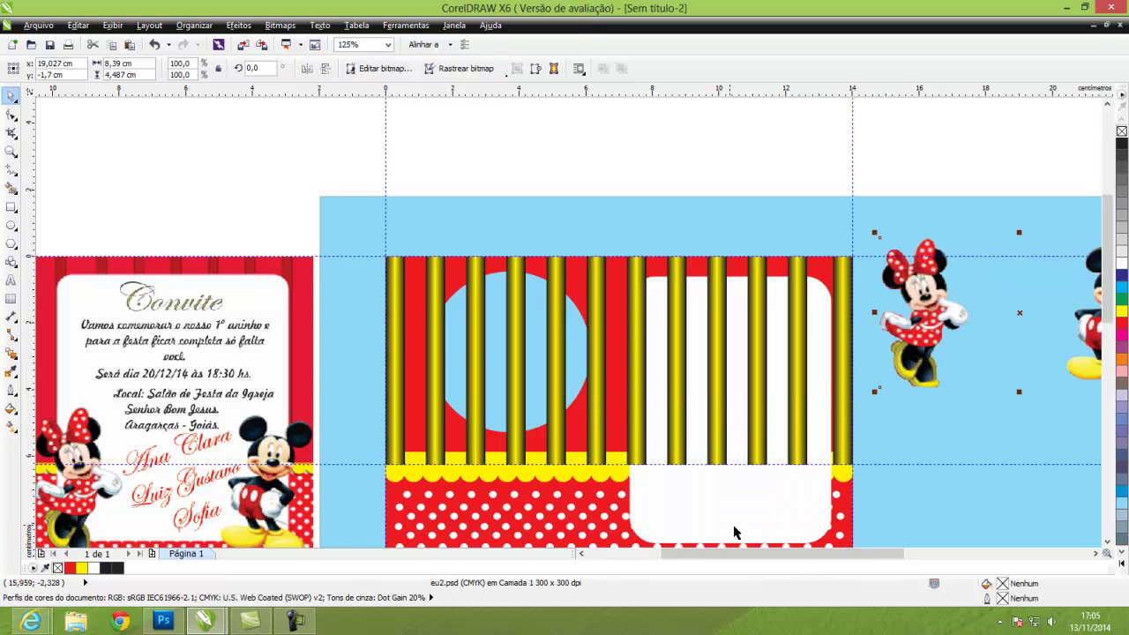
pyautogui.click(735, 518)
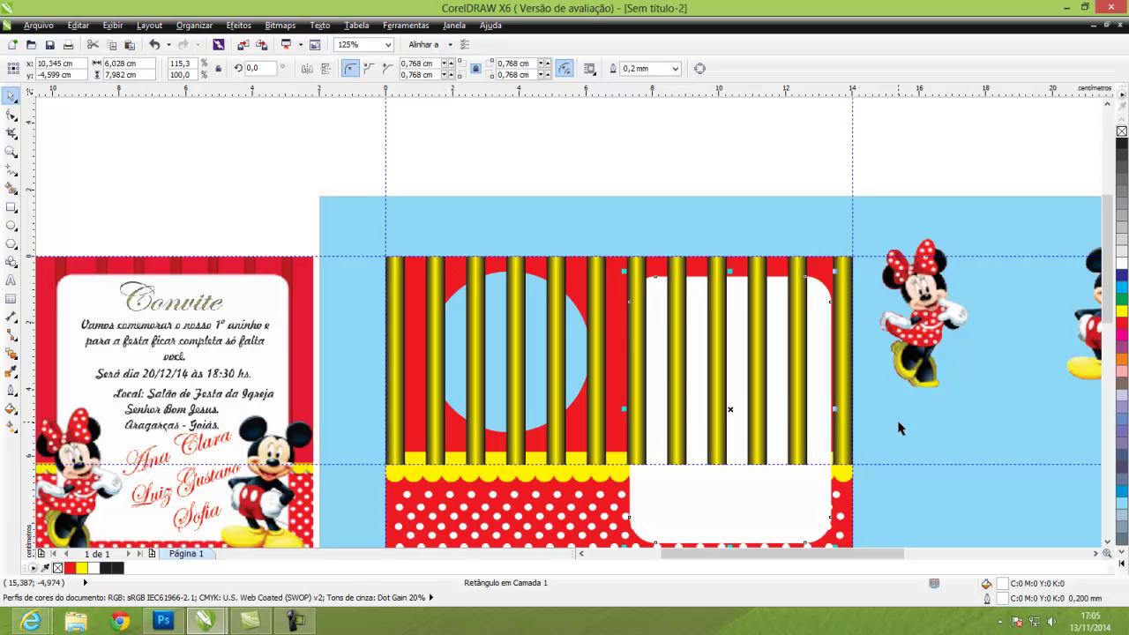
pyautogui.hotkey('shift', 'pageup')
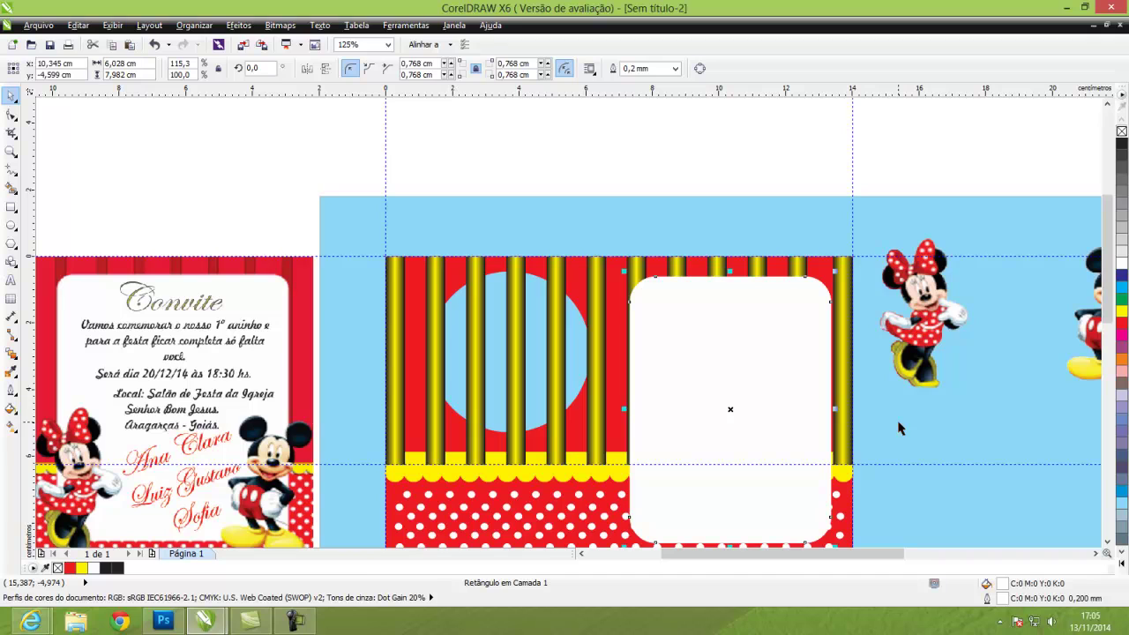
# Step: Place the Minnie and Mickey image back in front of the white panel's lower corners, with their feet on the invitation's bottom edge
pyautogui.moveTo(936, 310); pyautogui.dragTo(554, 537)
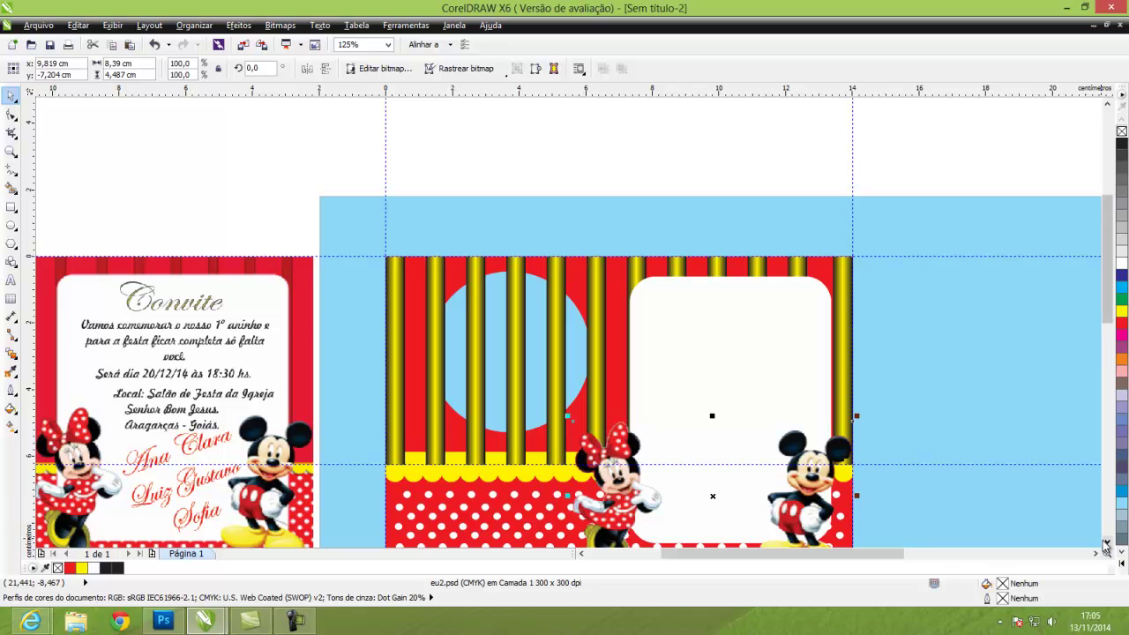
pyautogui.click(1106, 543)
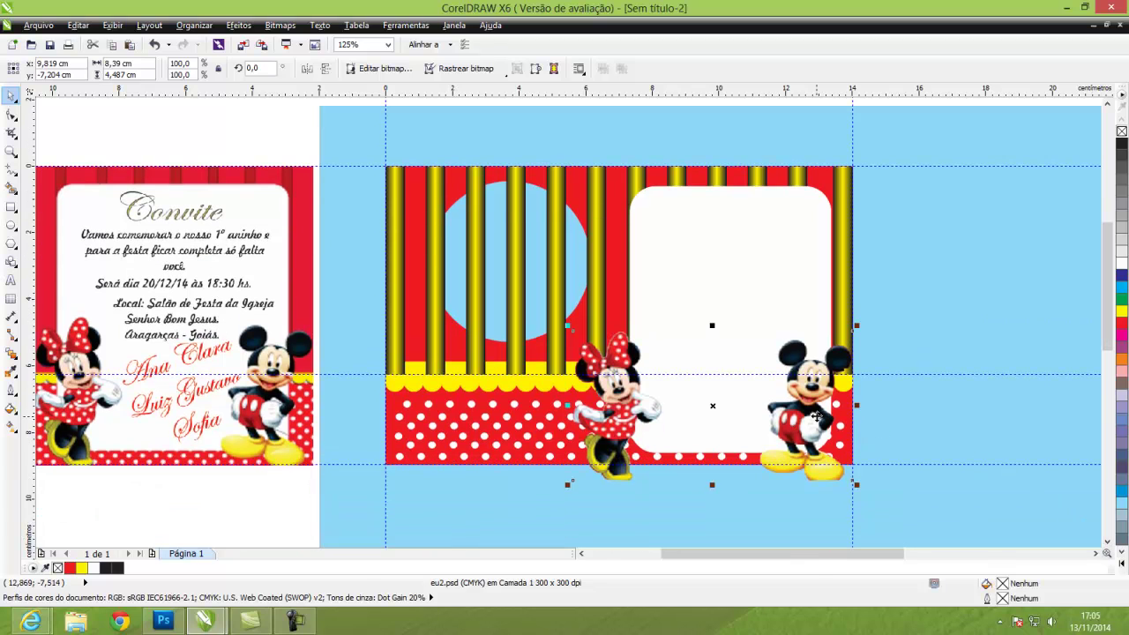
pyautogui.moveTo(817, 416); pyautogui.dragTo(814, 403)
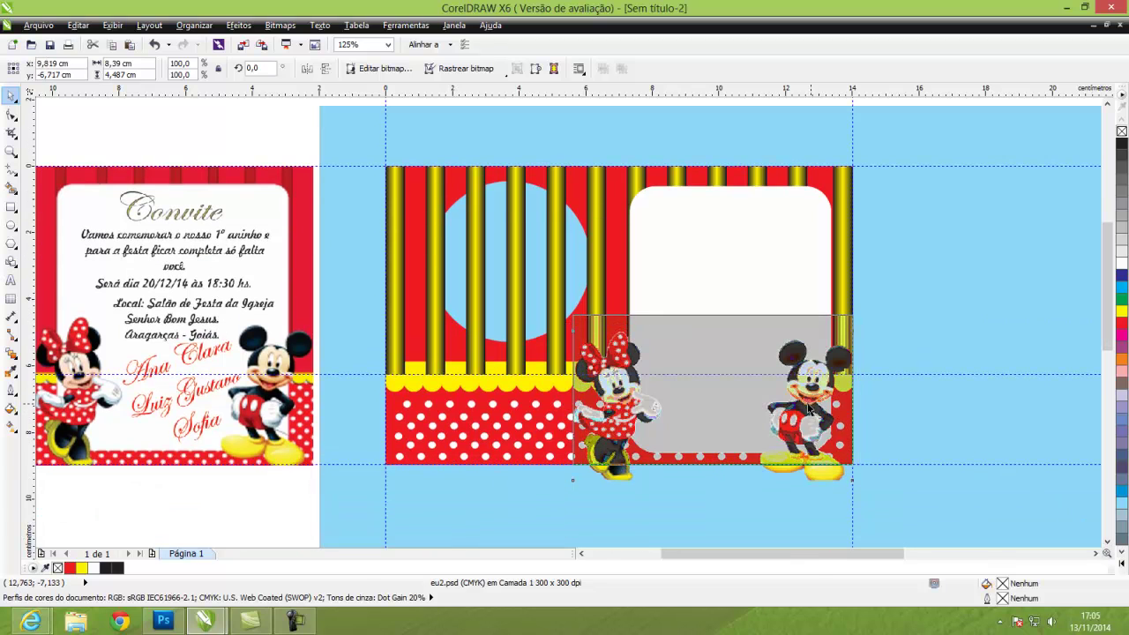
pyautogui.click(920, 266)
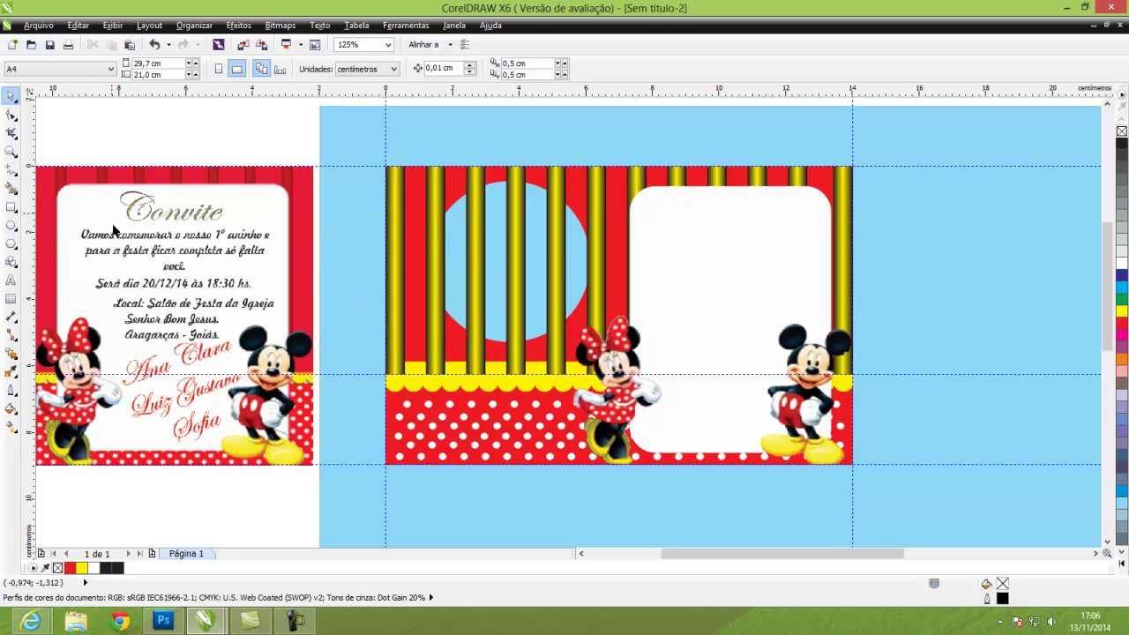
# Step: Draw an unfilled circle about 4.5 cm across and move it over the round photo opening
pyautogui.click(11, 226)
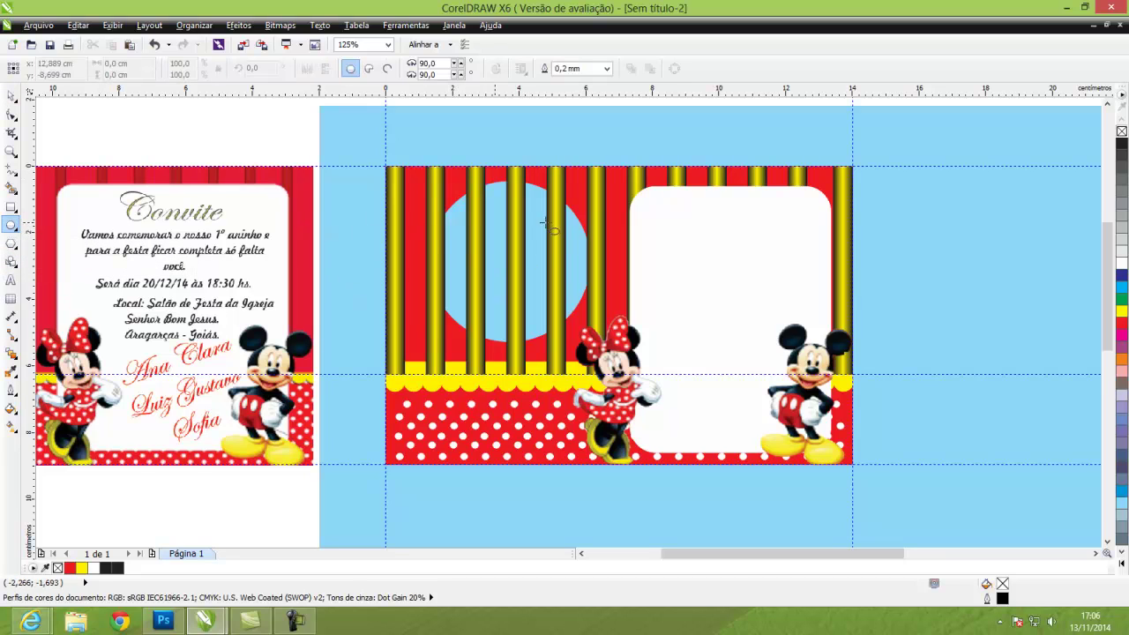
pyautogui.moveTo(465, 205); pyautogui.dragTo(615, 355)
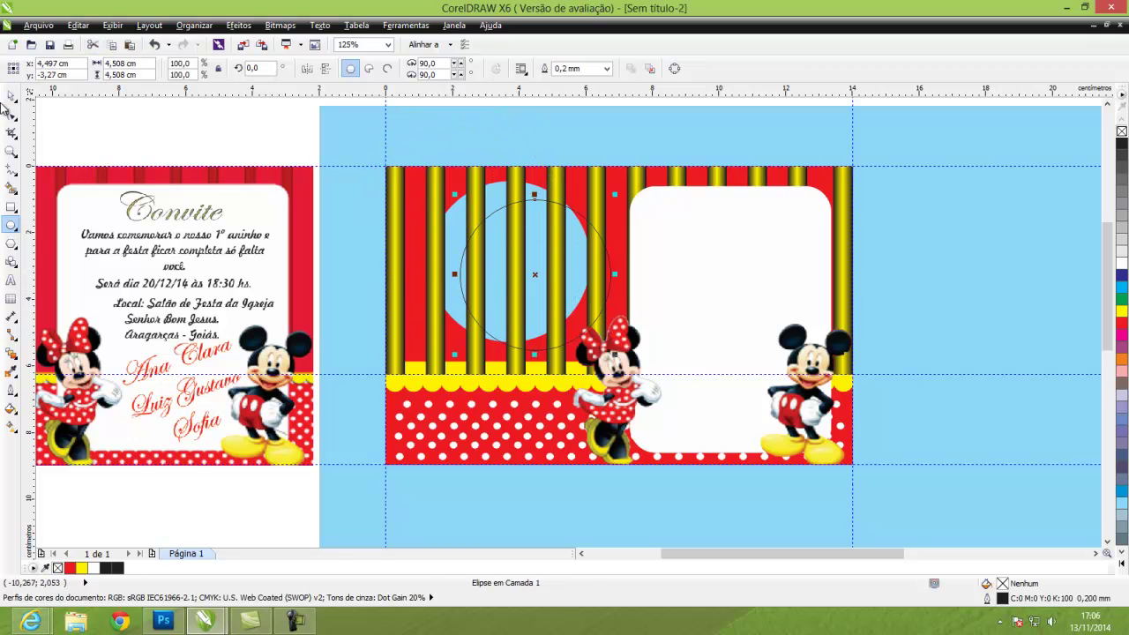
pyautogui.click(12, 95)
pyautogui.moveTo(547, 256)
pyautogui.mouseDown()
pyautogui.moveTo(557, 258)
pyautogui.moveTo(529, 256)
pyautogui.mouseUp()
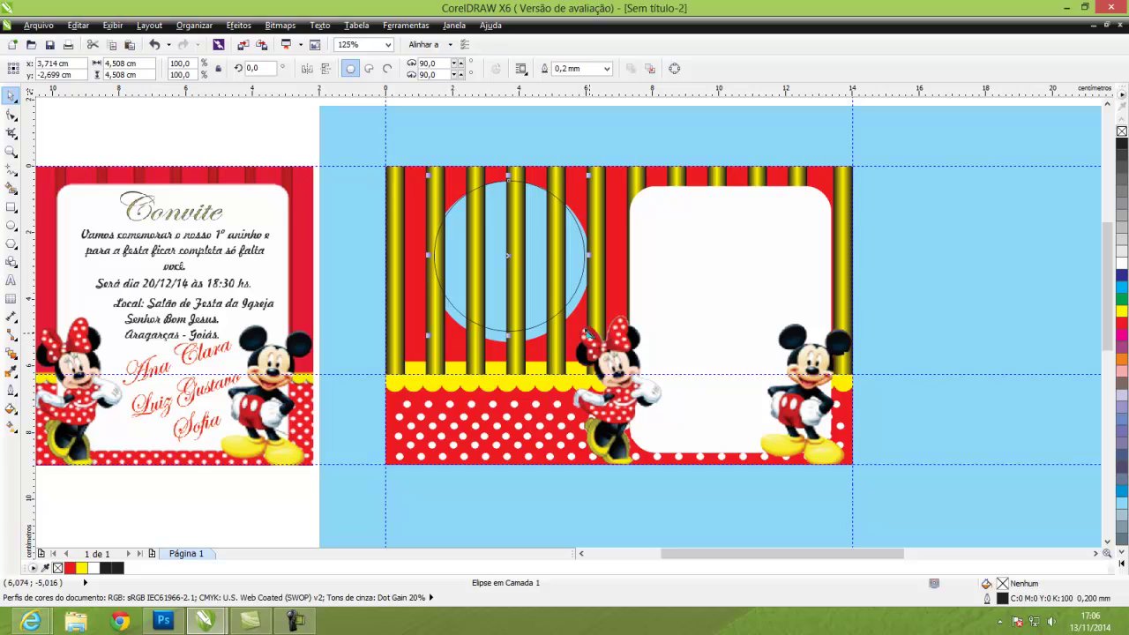
# Step: Adjust the circle's position and stretch it to about 4.83 × 4.85 cm so it matches the photo opening's edge
pyautogui.moveTo(595, 334)
pyautogui.mouseDown()
pyautogui.moveTo(602, 350)
pyautogui.moveTo(595, 341)
pyautogui.mouseUp()
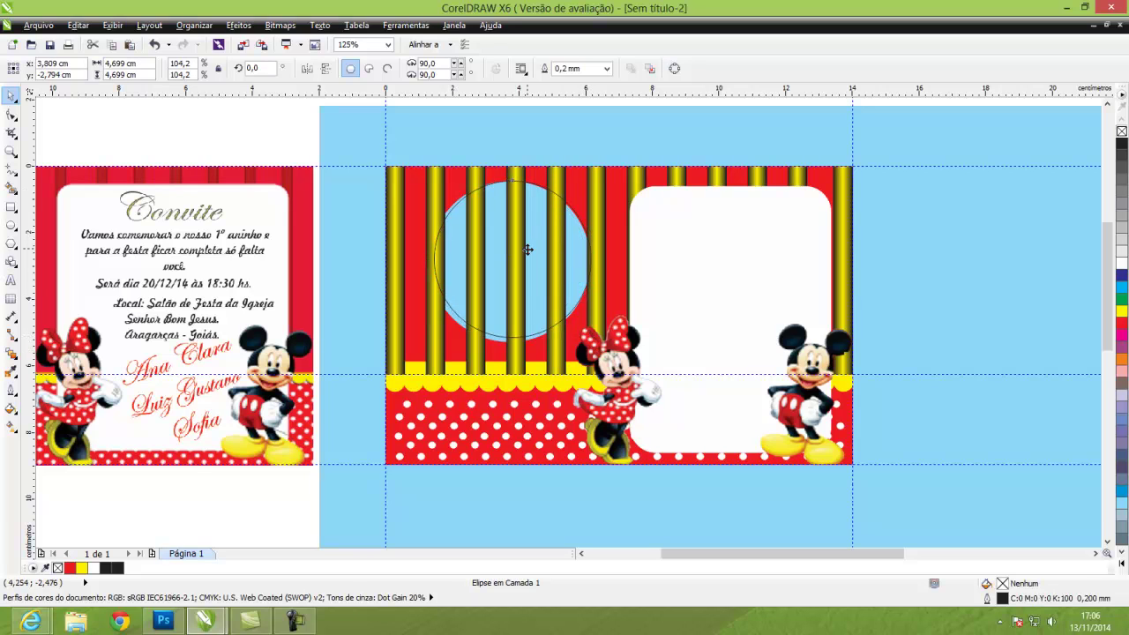
pyautogui.moveTo(527, 249); pyautogui.dragTo(526, 252)
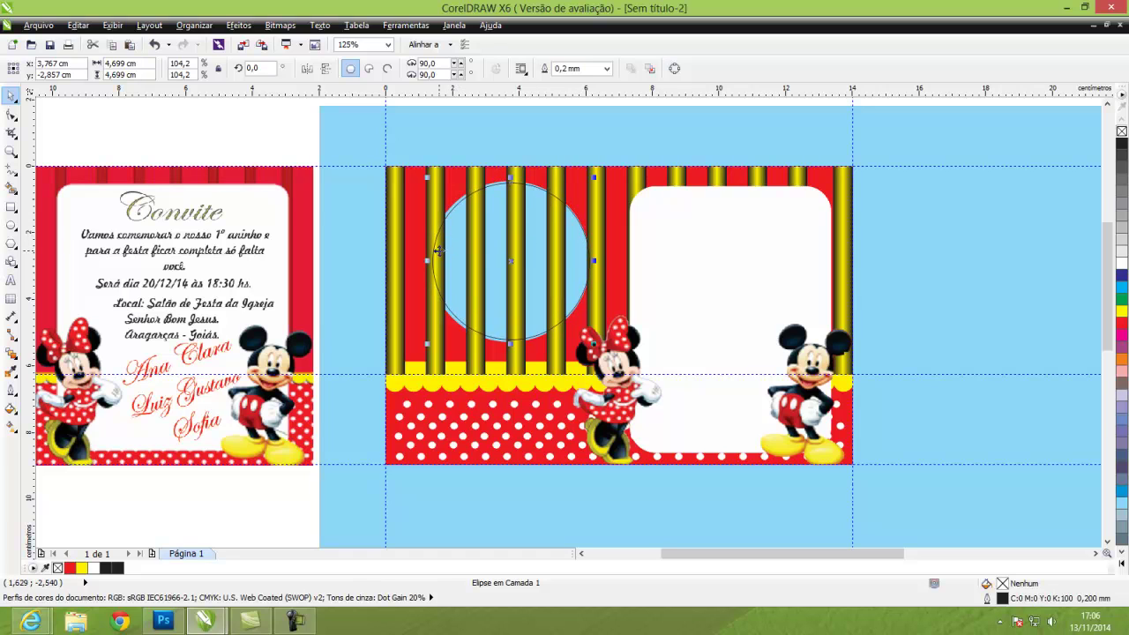
pyautogui.scroll(2, 507, 216)
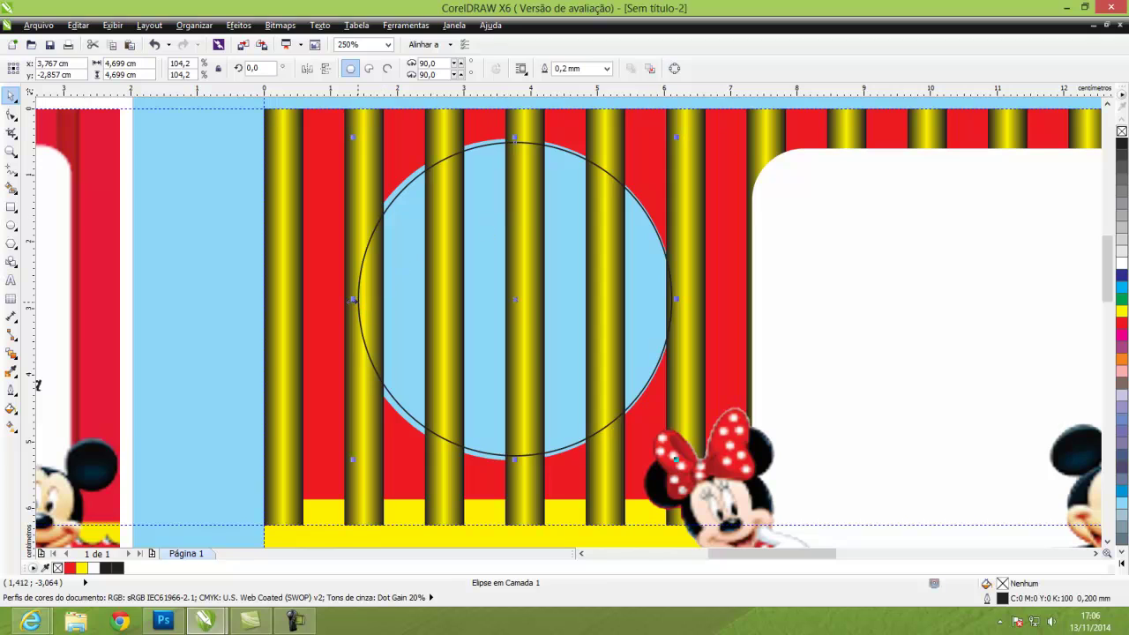
pyautogui.moveTo(351, 300); pyautogui.dragTo(343, 299)
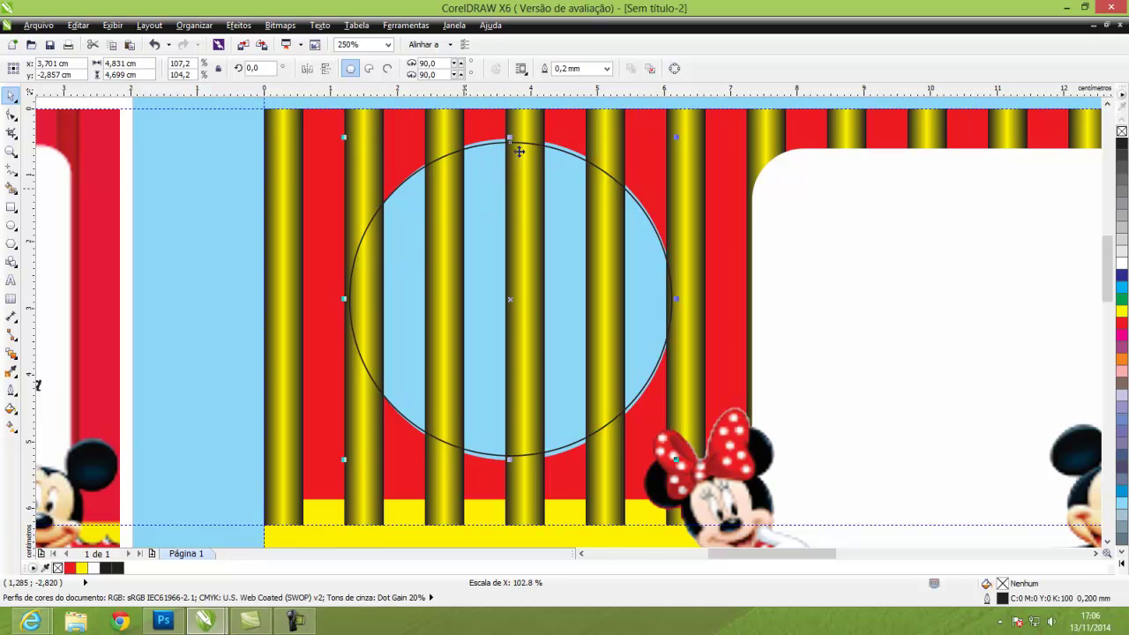
pyautogui.moveTo(509, 138); pyautogui.dragTo(520, 141)
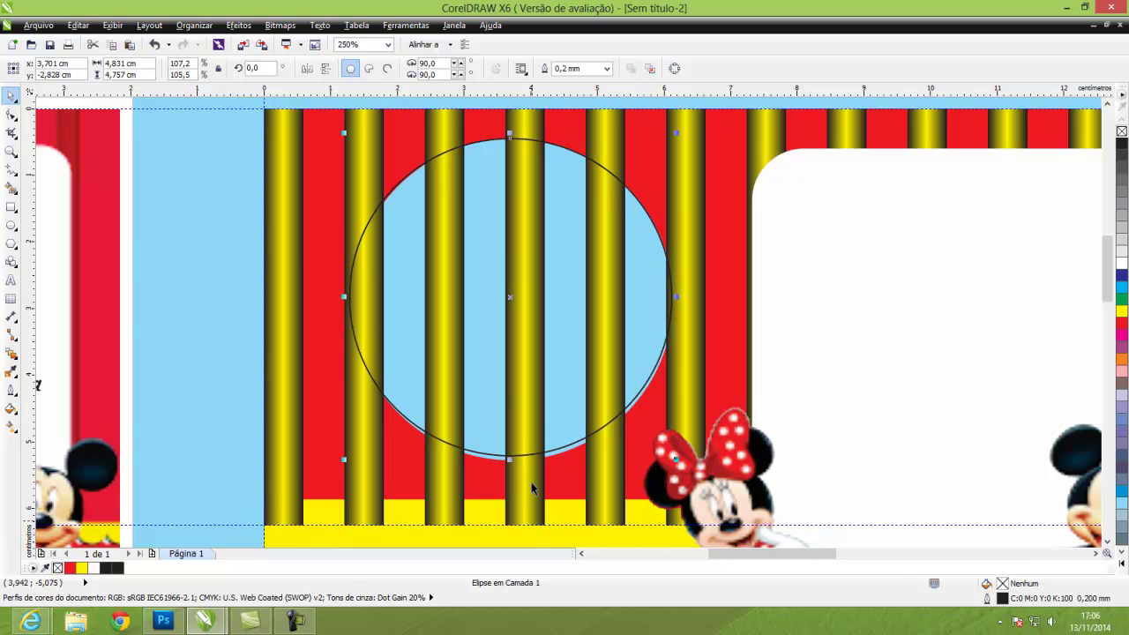
pyautogui.moveTo(508, 459); pyautogui.dragTo(515, 471)
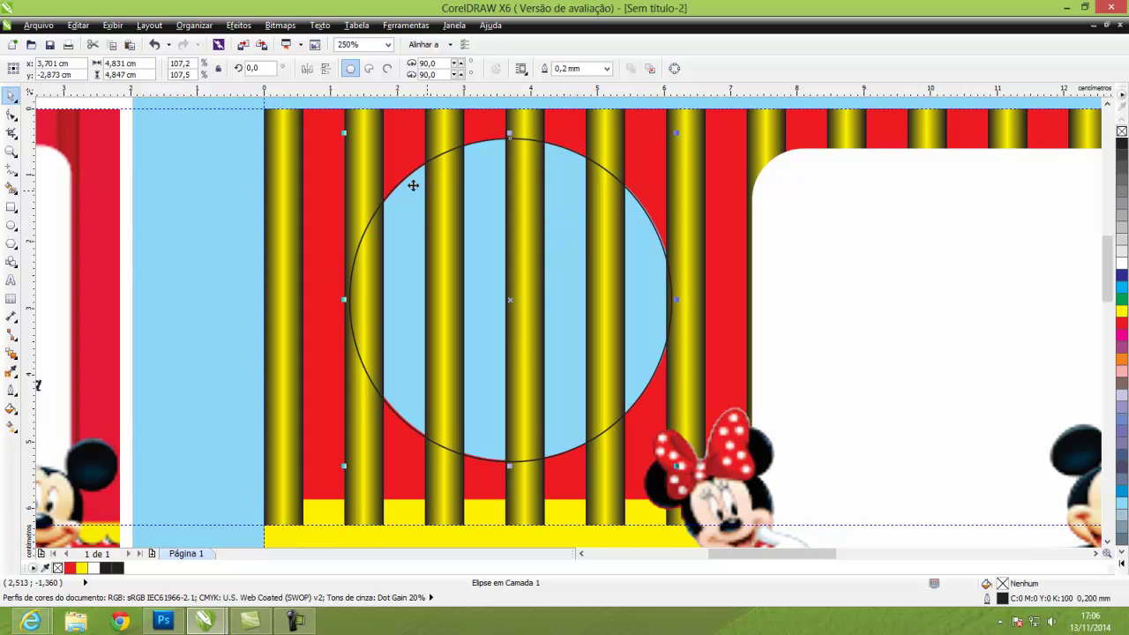
# Step: Trim the second and third gradient strips from the left with the circle, clearing them from the photo opening
pyautogui.keyDown('shift'); pyautogui.click(367, 140); pyautogui.keyUp('shift')
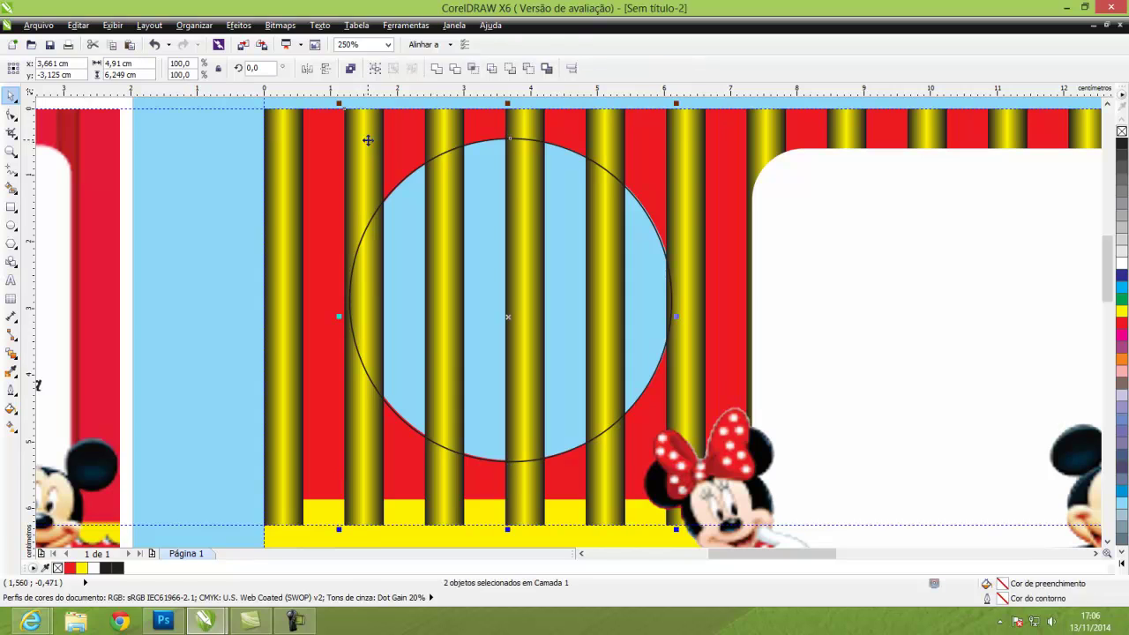
pyautogui.click(455, 70)
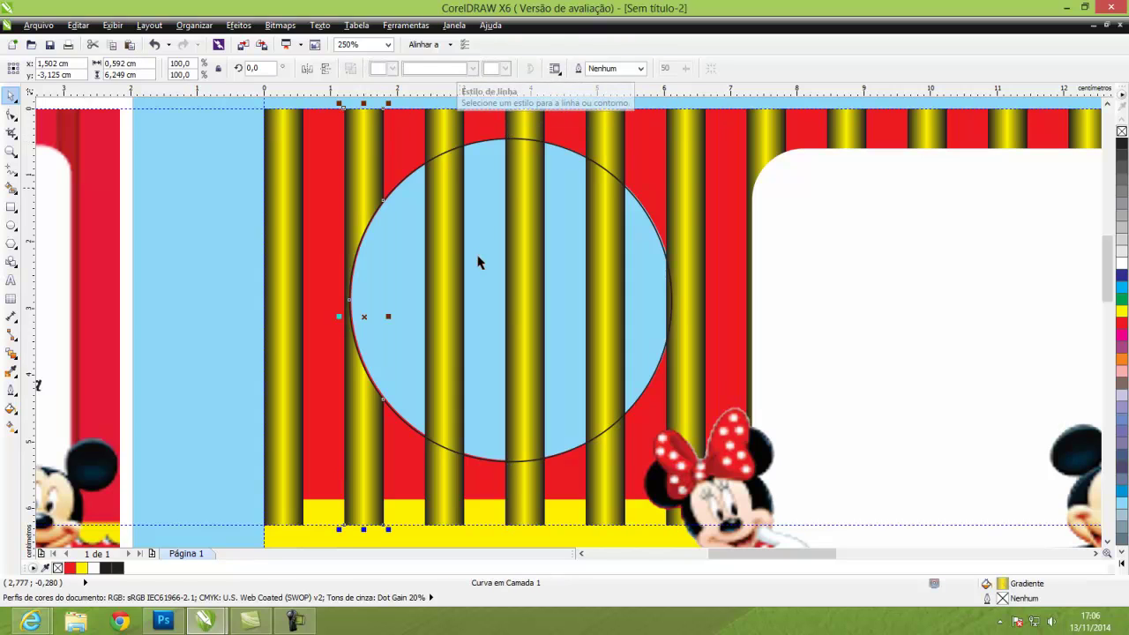
pyautogui.click(486, 229)
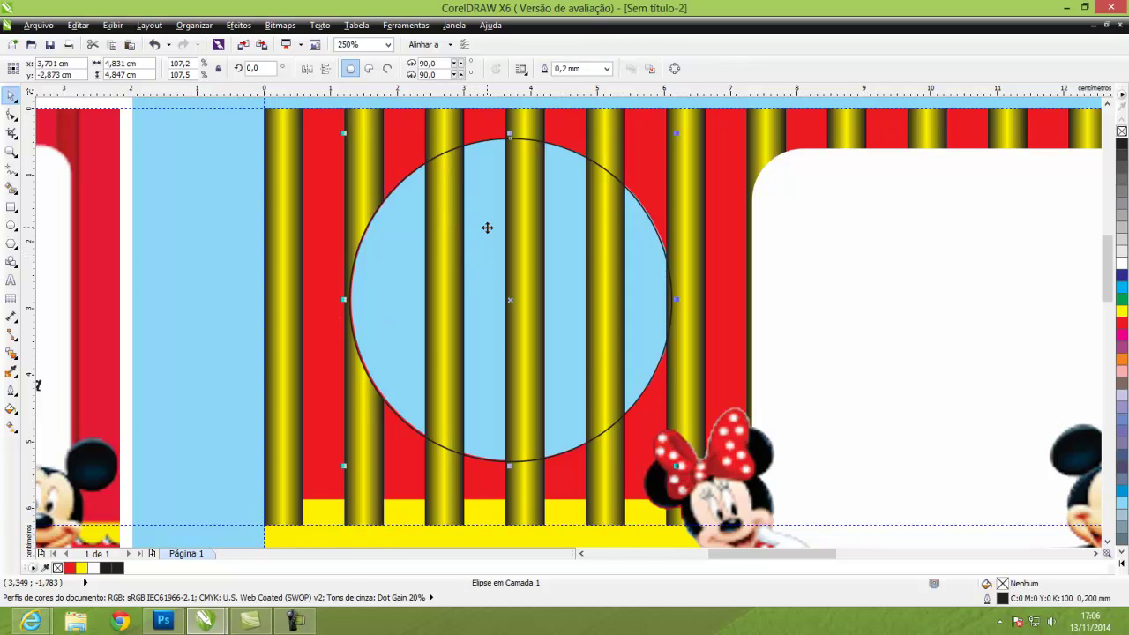
pyautogui.keyDown('shift'); pyautogui.click(452, 125); pyautogui.keyUp('shift')
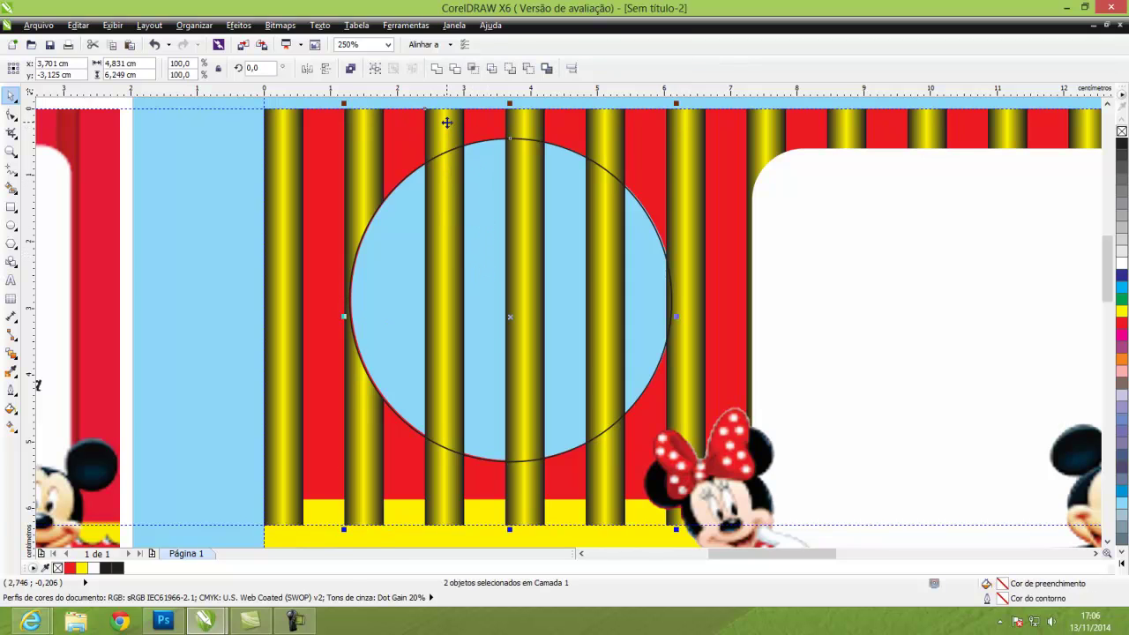
pyautogui.click(455, 68)
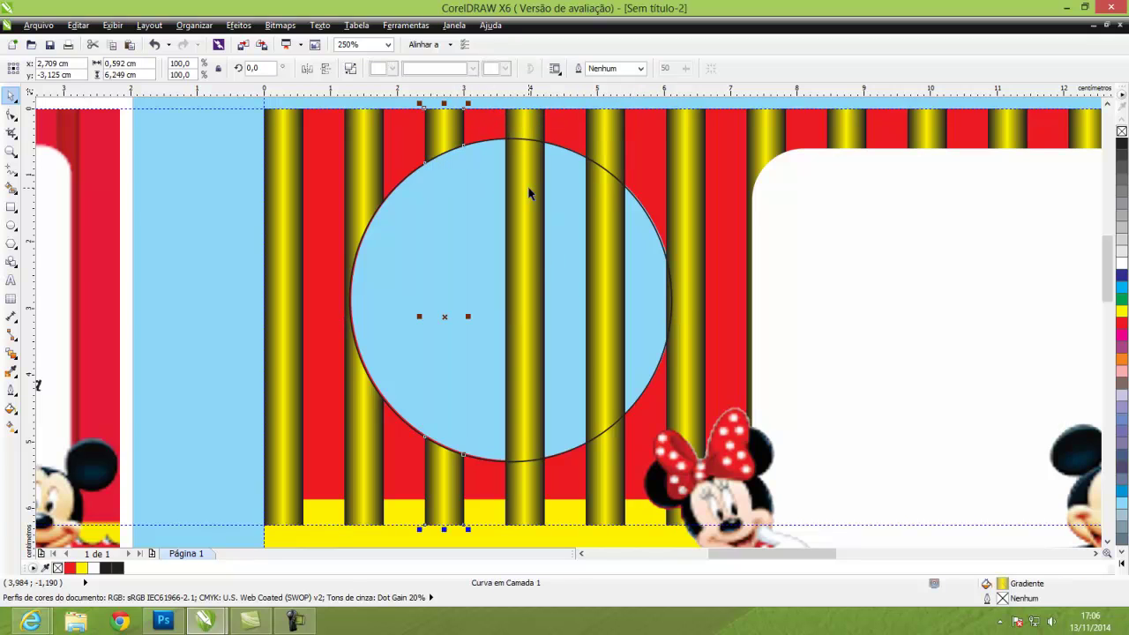
# Step: Trim the fourth and fifth gradient strips with the same circle so they no longer cross the photo opening
pyautogui.click(577, 211)
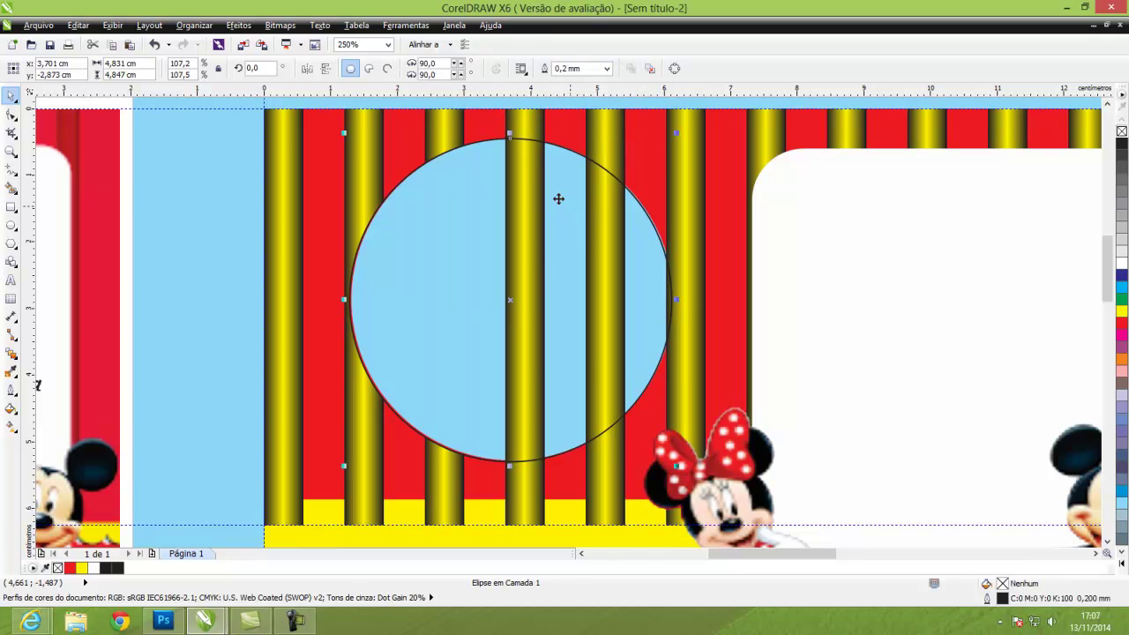
pyautogui.keyDown('shift'); pyautogui.click(525, 123); pyautogui.keyUp('shift')
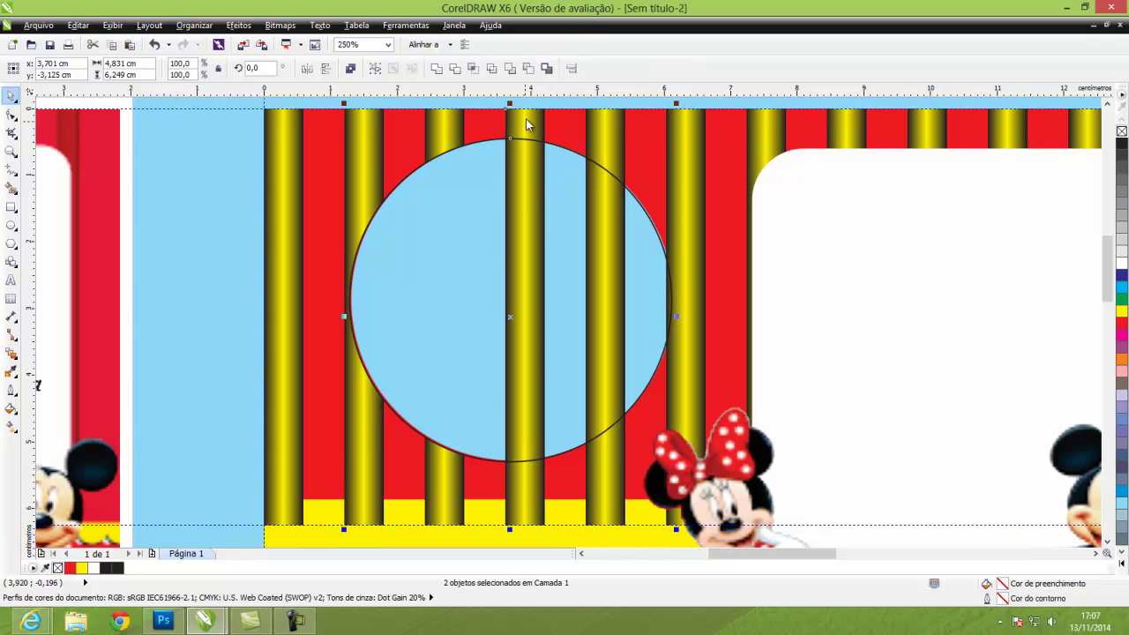
pyautogui.click(473, 69)
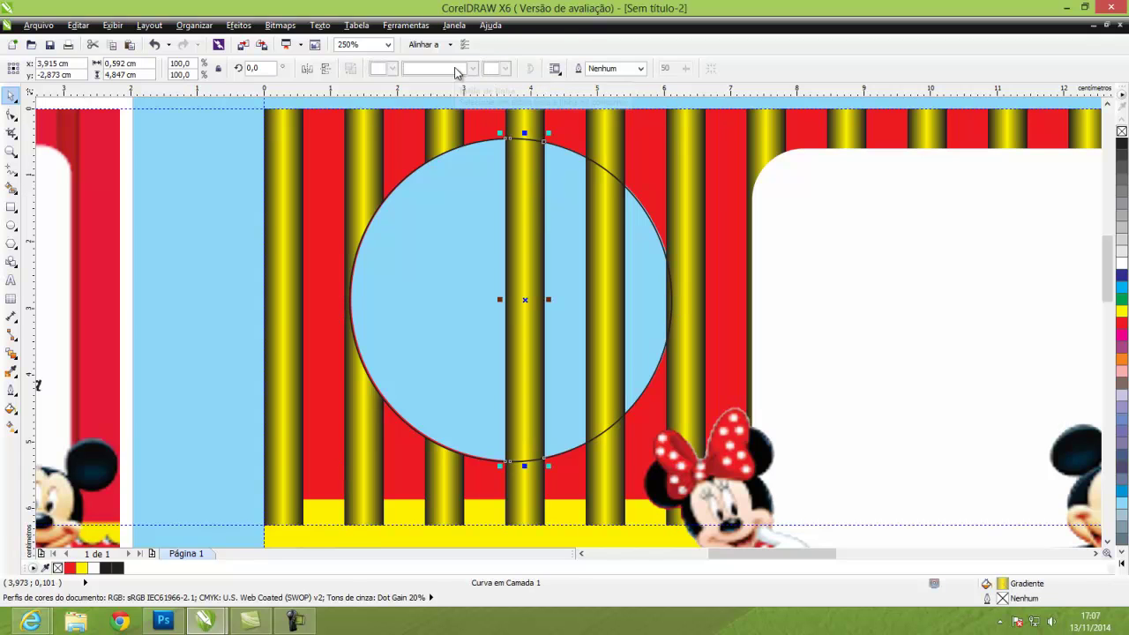
pyautogui.keyDown('shift'); pyautogui.click(498, 104); pyautogui.keyUp('shift')
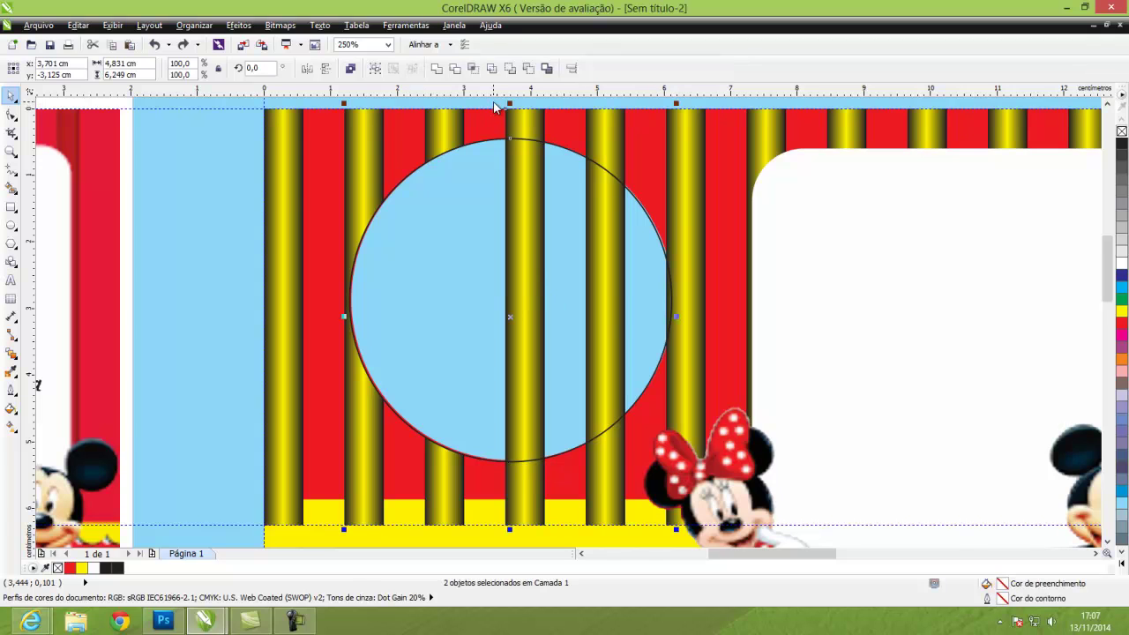
pyautogui.click(455, 69)
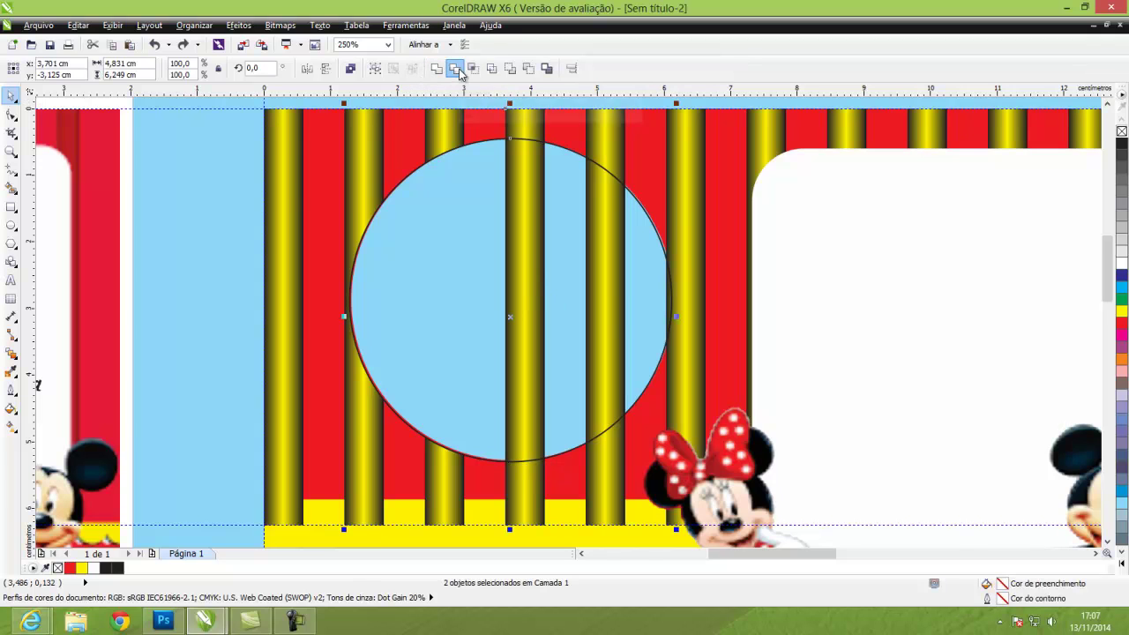
pyautogui.click(645, 255)
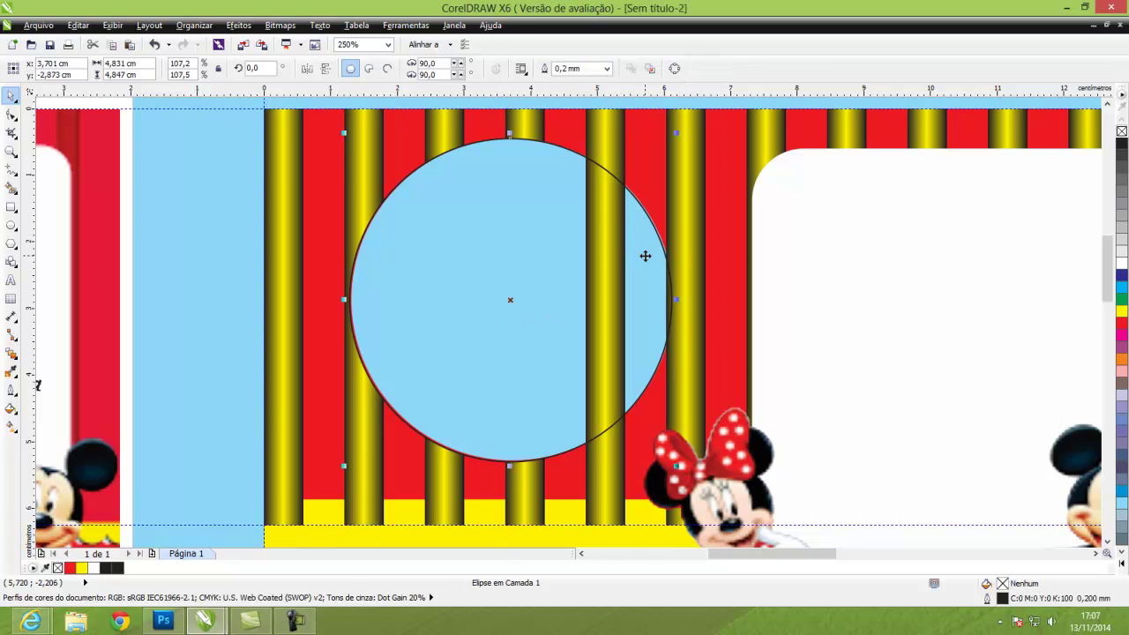
pyautogui.keyDown('shift'); pyautogui.click(617, 146); pyautogui.keyUp('shift')
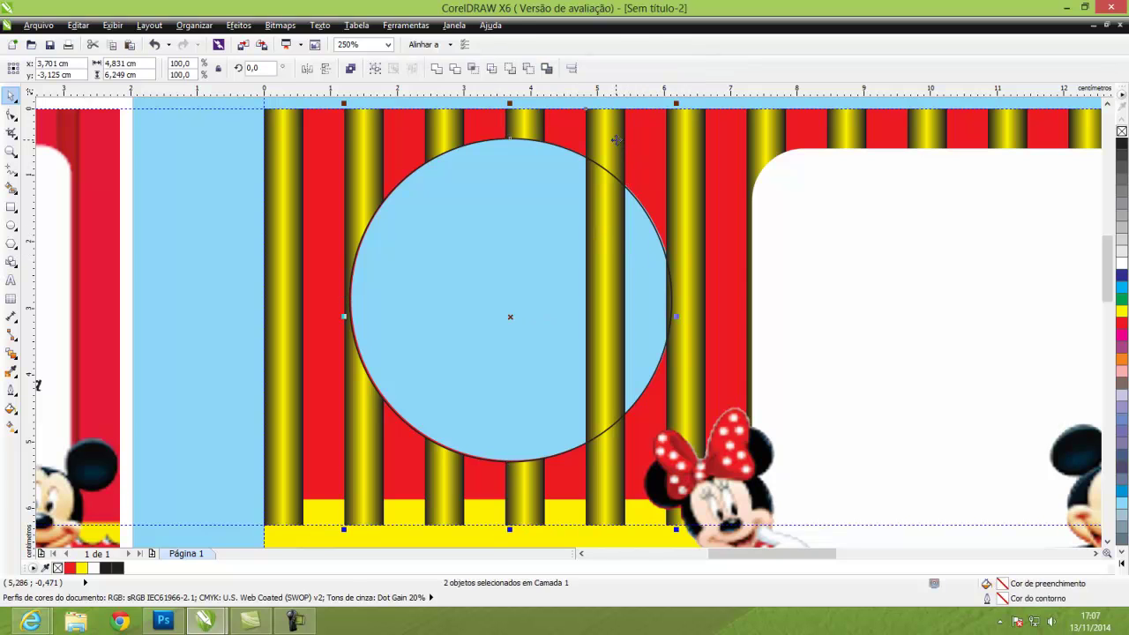
pyautogui.click(456, 70)
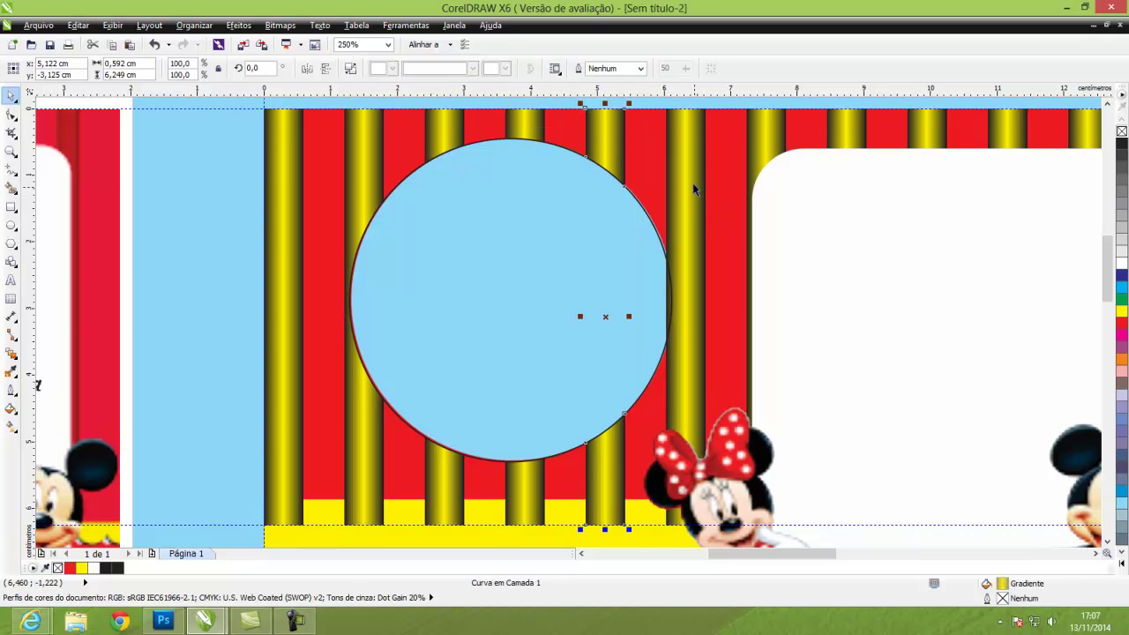
# Step: Try to trim the sixth gradient strip where it meets the circle beside the photo opening
pyautogui.click(691, 182)
pyautogui.keyDown('shift'); pyautogui.click(628, 234); pyautogui.keyUp('shift')
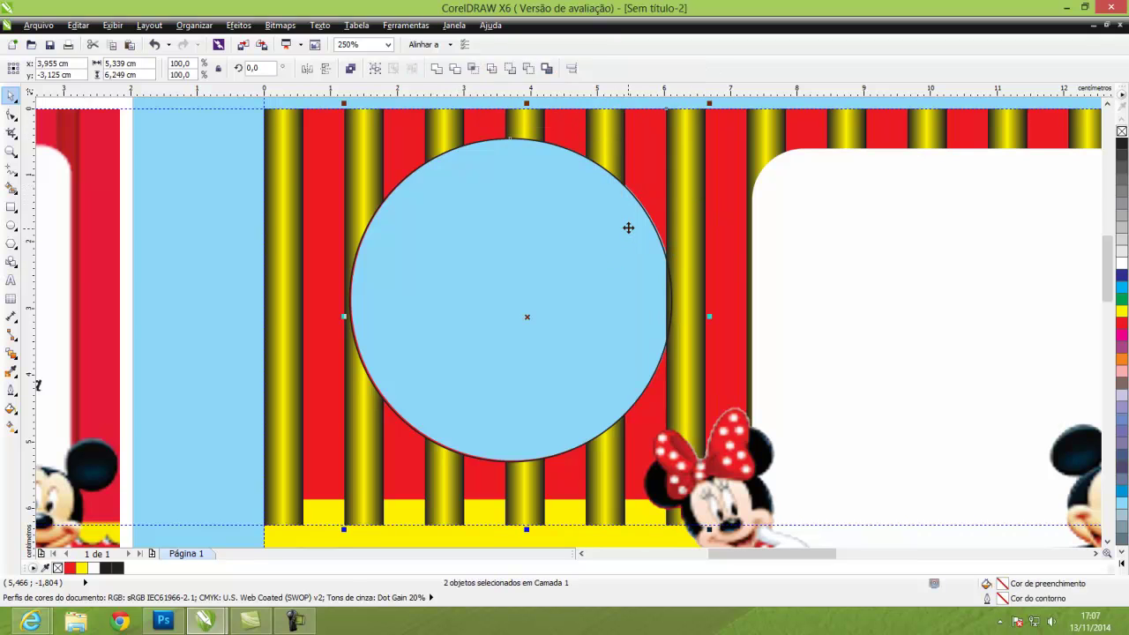
pyautogui.click(452, 72)
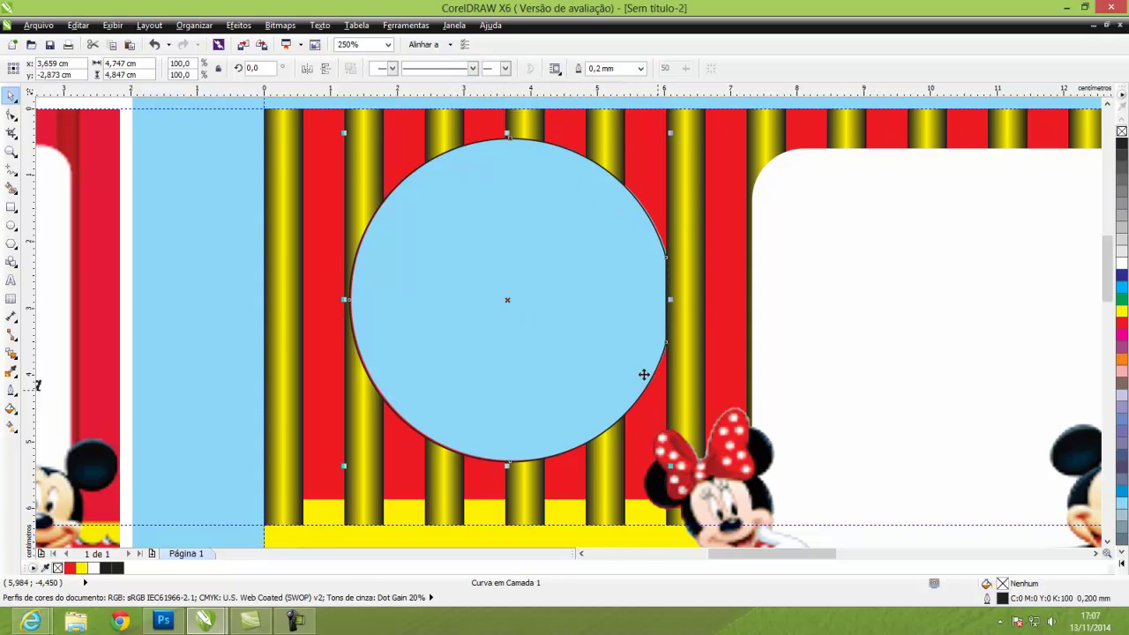
# Step: Remove the helper circle outline from around the photo opening
pyautogui.click(564, 271)
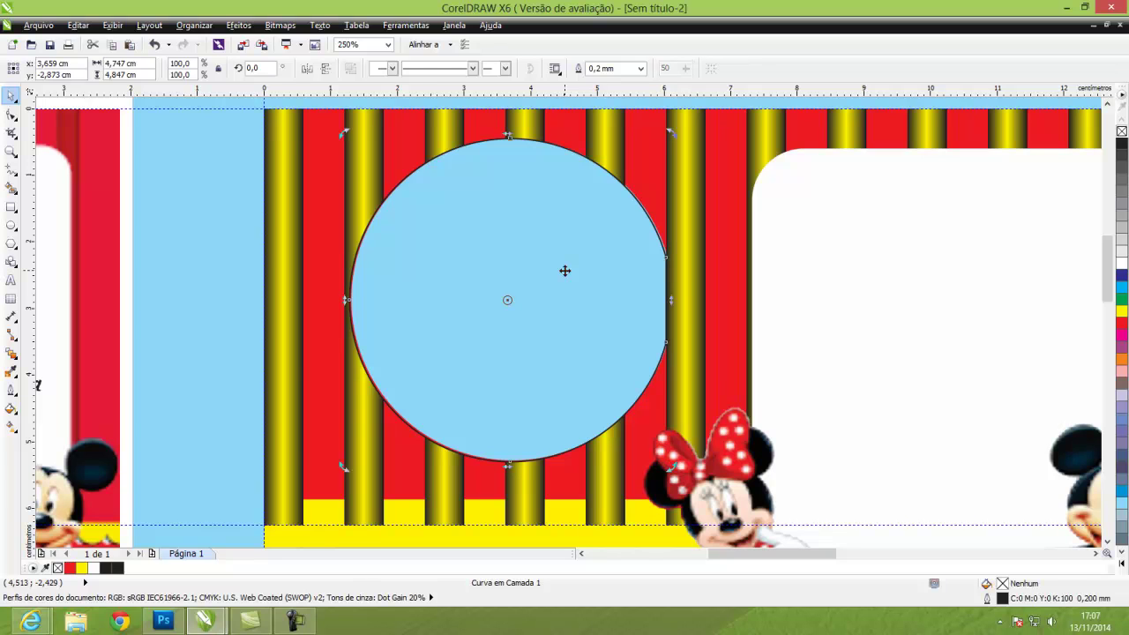
pyautogui.press('Escape')
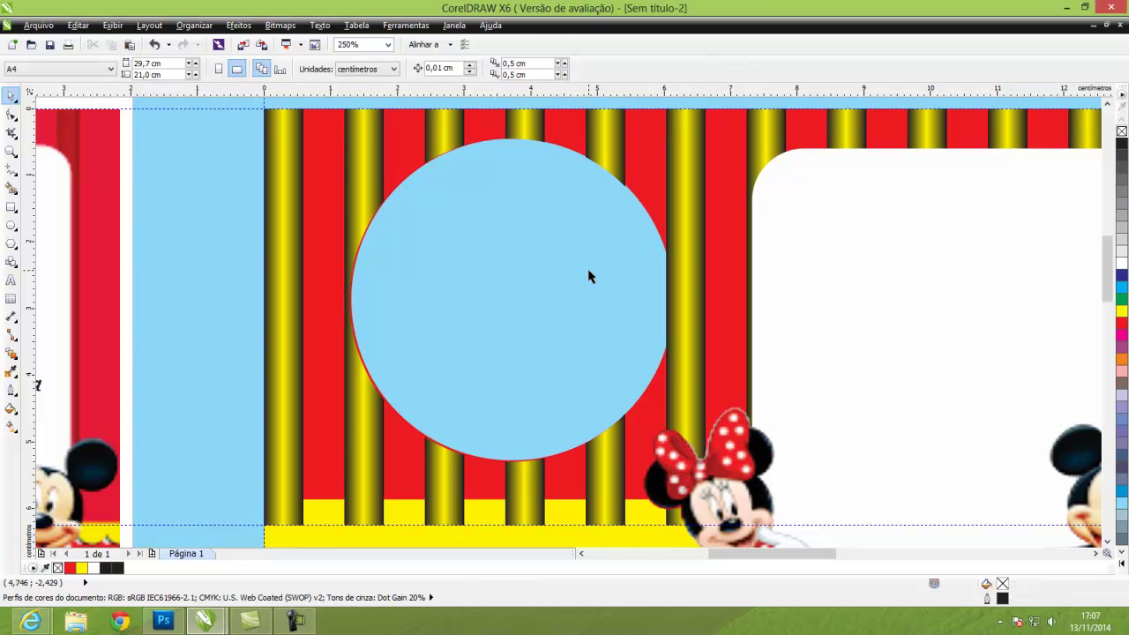
pyautogui.click(668, 294)
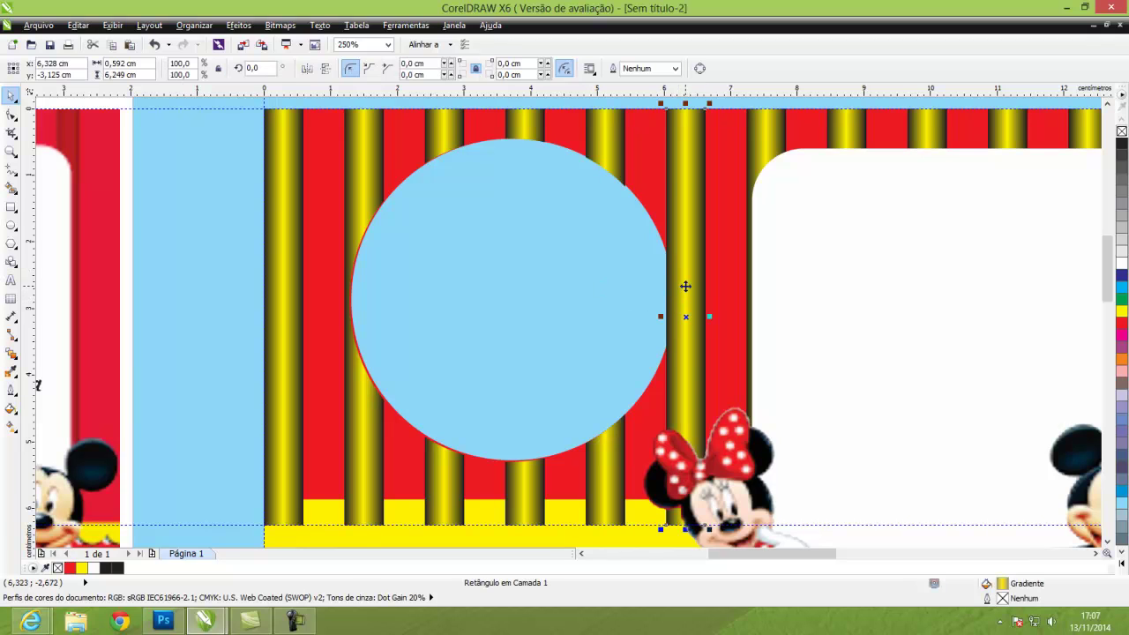
pyautogui.press('Tab')
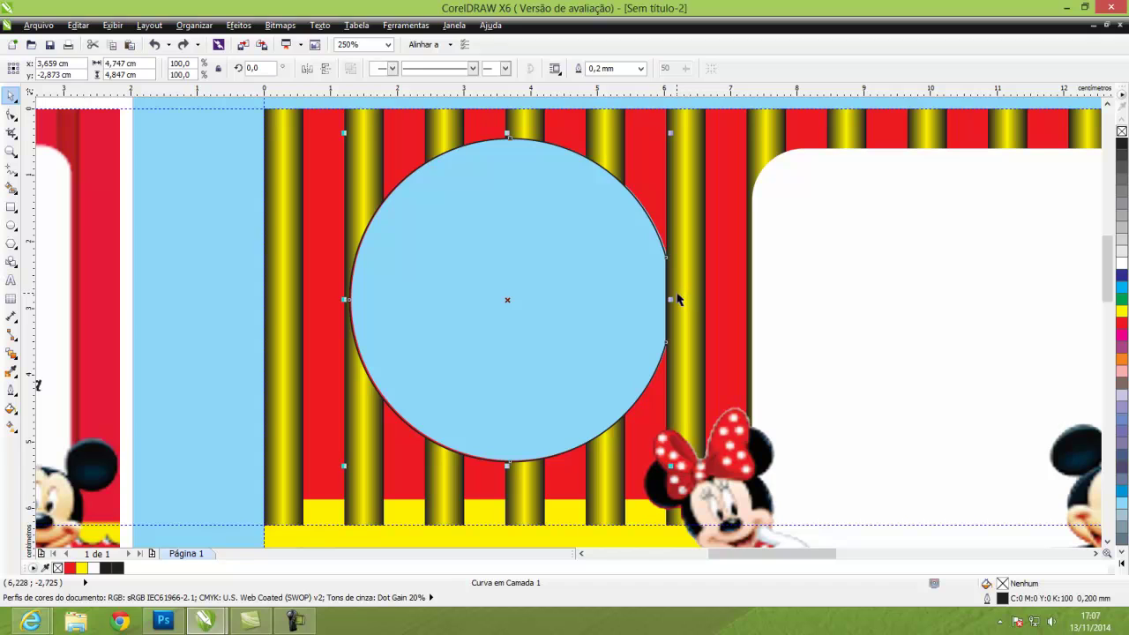
pyautogui.moveTo(671, 300); pyautogui.dragTo(680, 300)
pyautogui.hotkey('ctrl', 'z')
pyautogui.press('Escape')
# Step: Examine the round photo and overall layout of the reference invitation against the recreated one
pyautogui.scroll(-1, 690, 304)
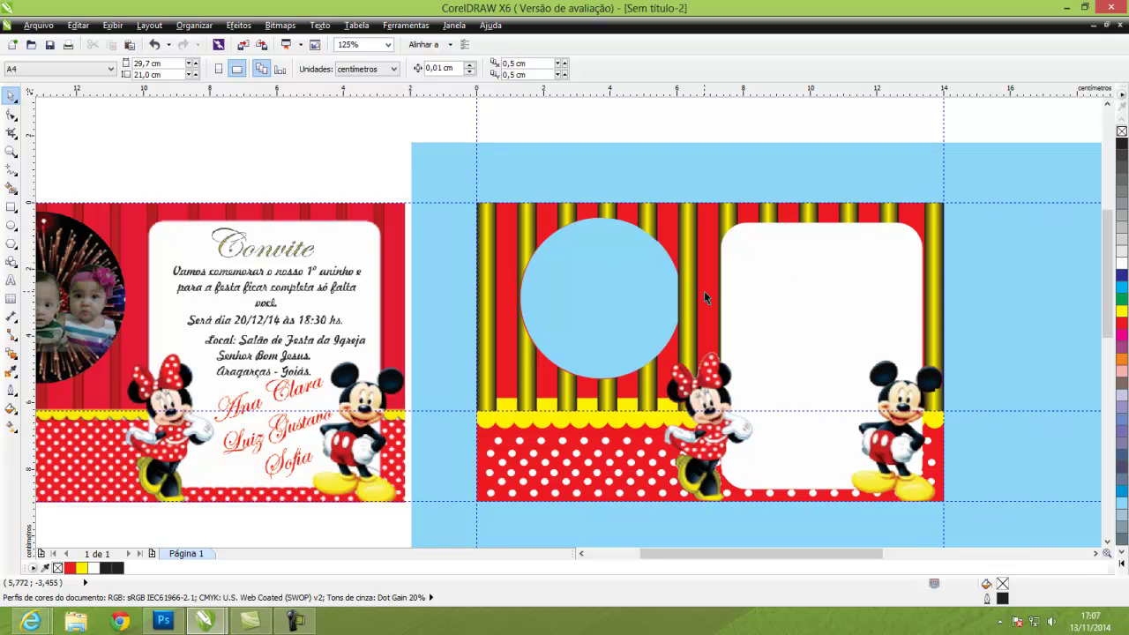
pyautogui.scroll(-2, 704, 291)
pyautogui.scroll(4, 535, 285)
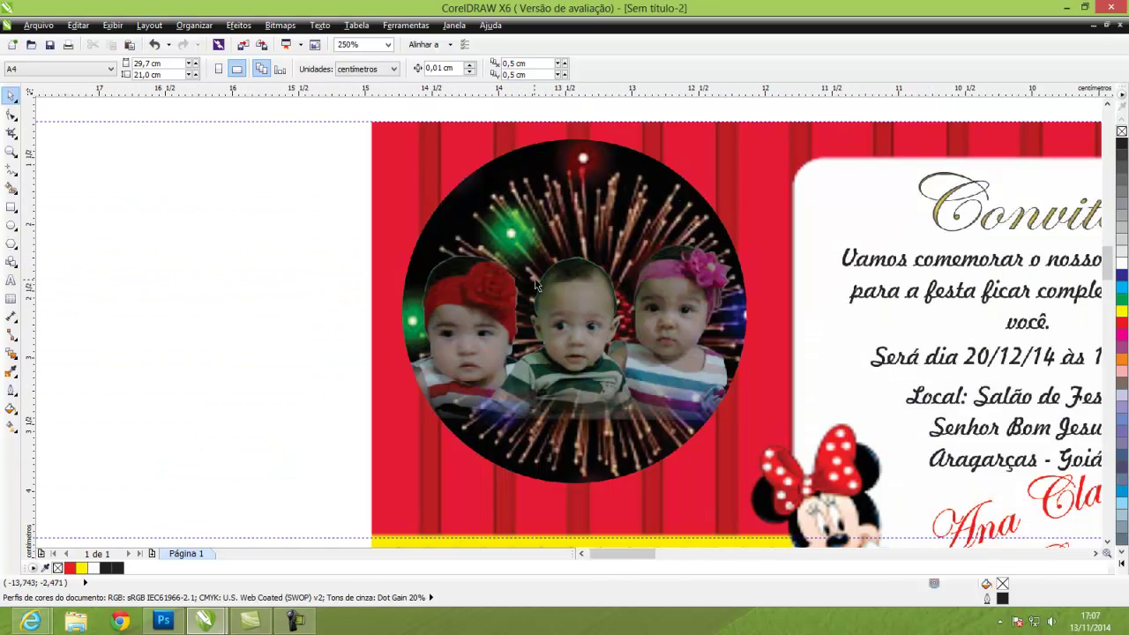
pyautogui.scroll(1, 535, 285)
pyautogui.scroll(-1, 585, 236)
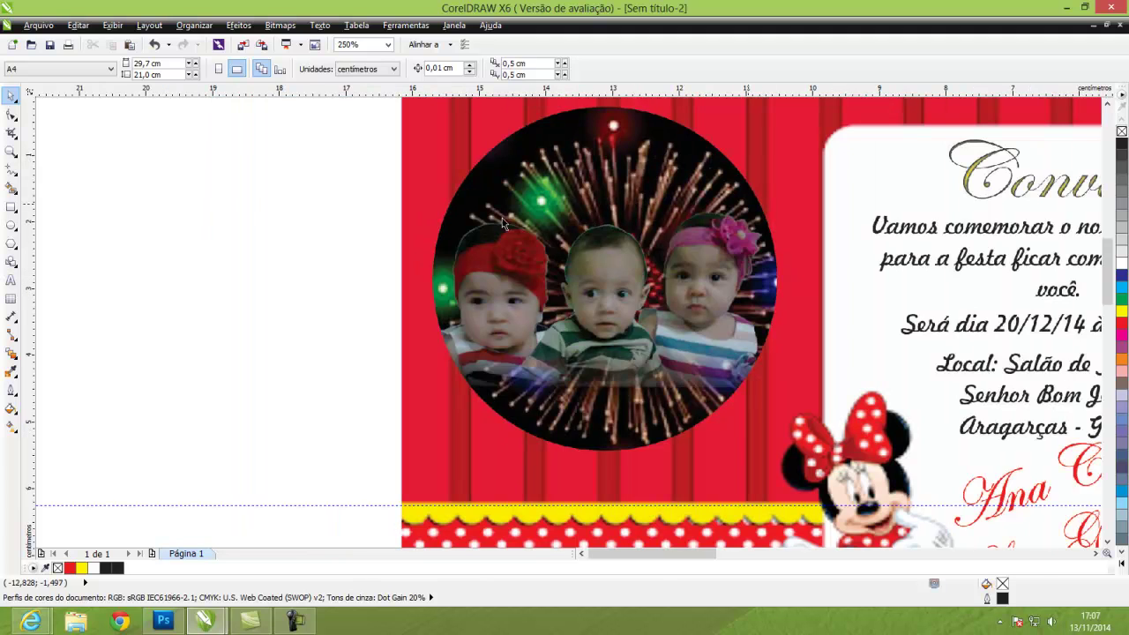
pyautogui.scroll(-3, 739, 271)
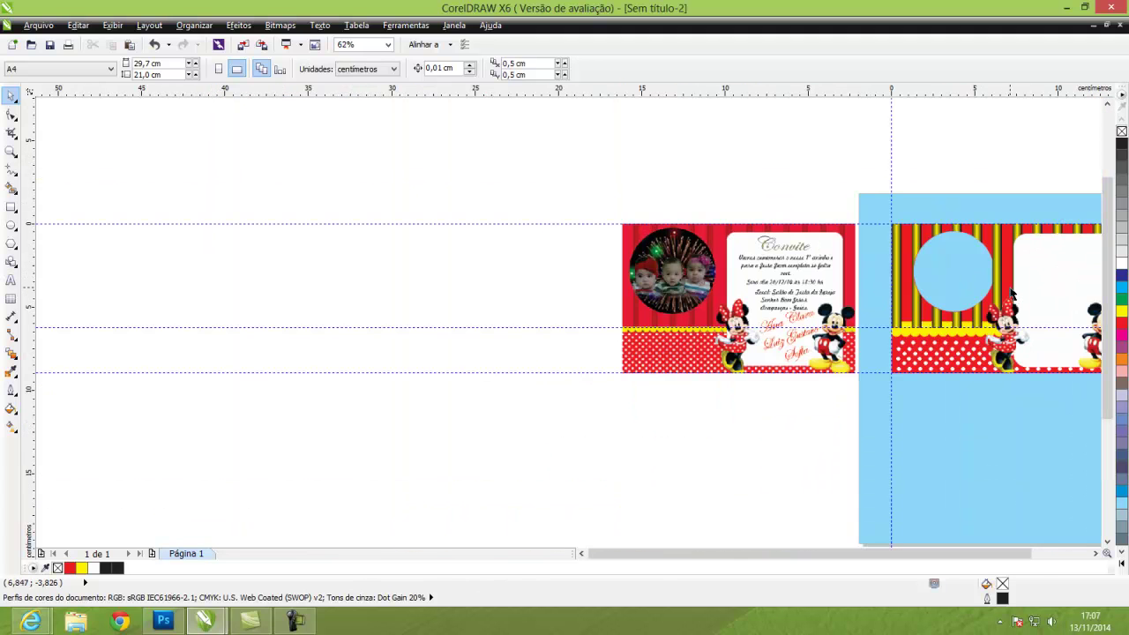
pyautogui.scroll(2, 1011, 294)
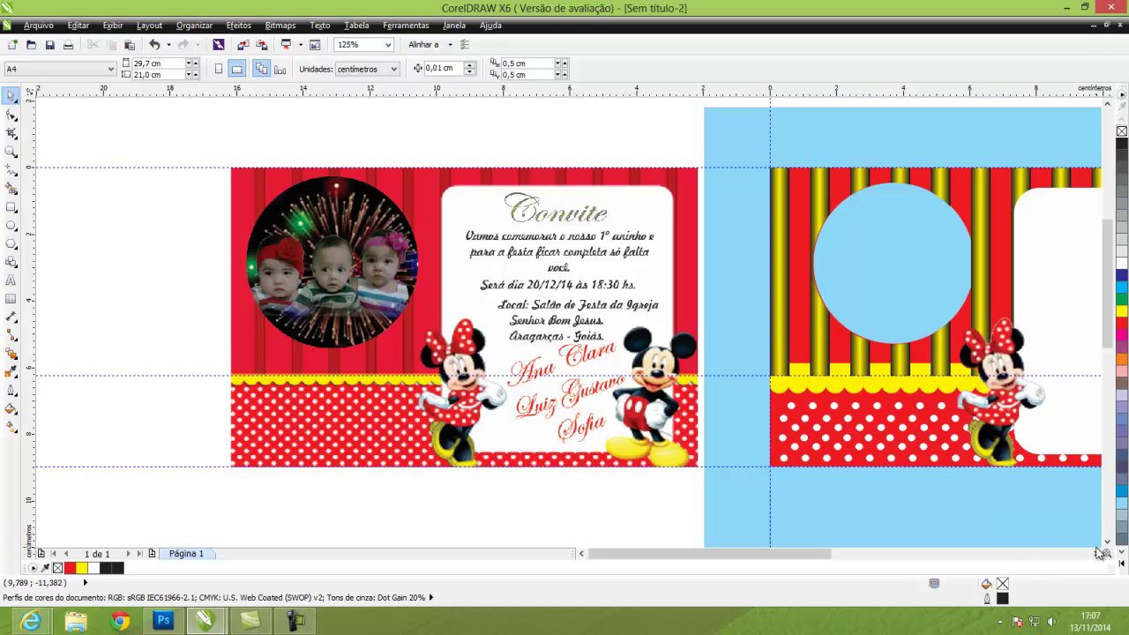
pyautogui.moveTo(1106, 552); pyautogui.dragTo(1058, 397)
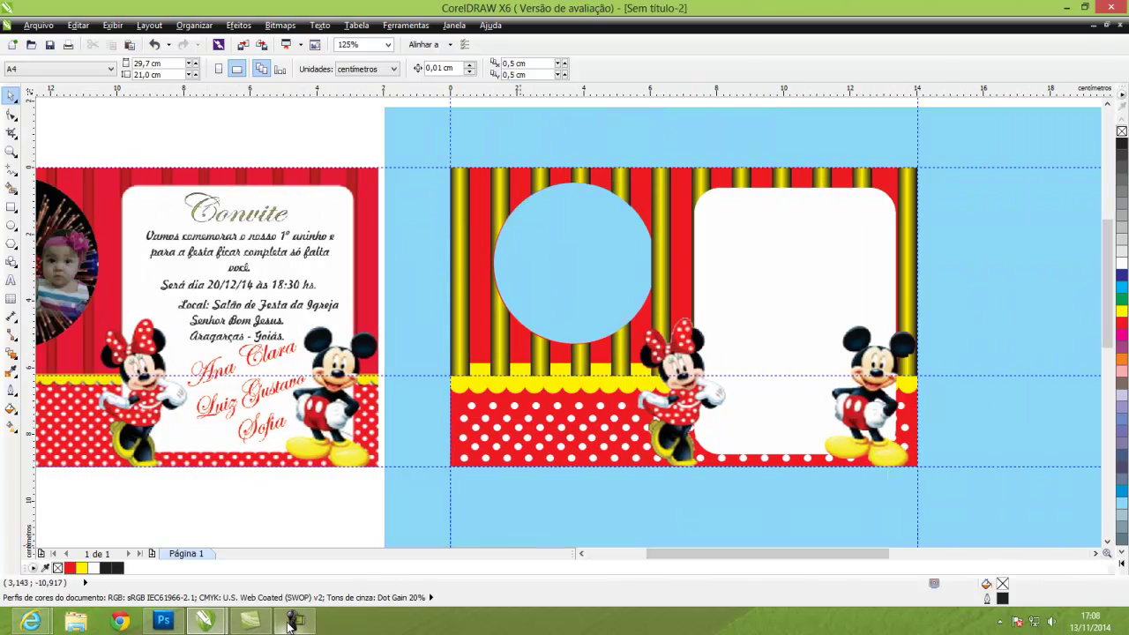
# Step: Switch to Photoshop and close the two open documents, eu2.psd and eu.psd
pyautogui.click(162, 621)
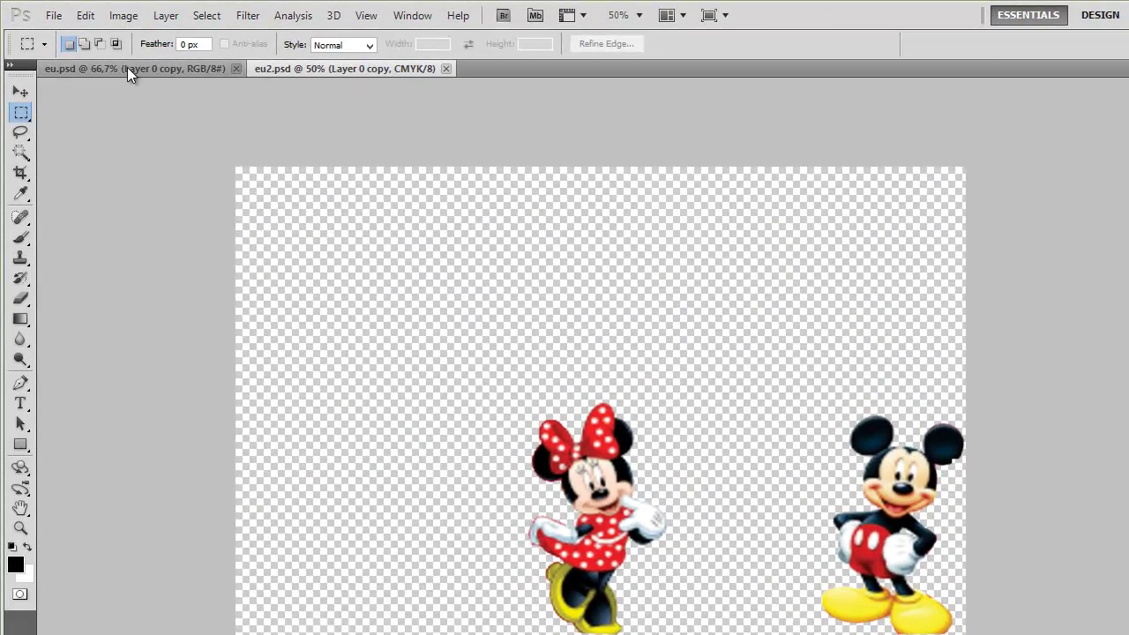
pyautogui.click(101, 54)
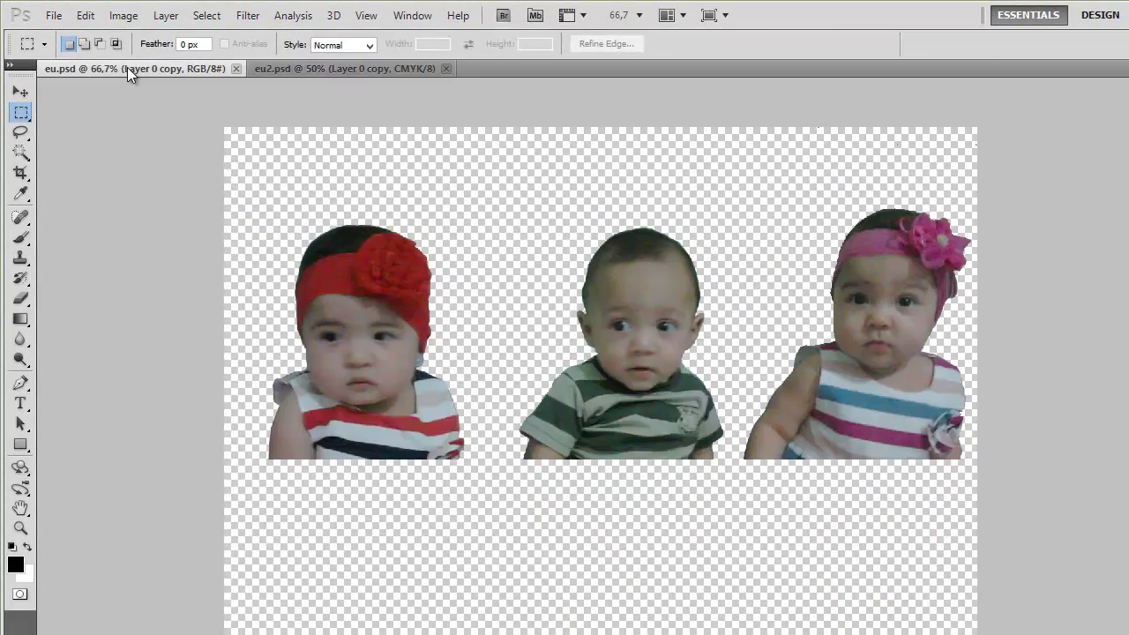
pyautogui.click(262, 67)
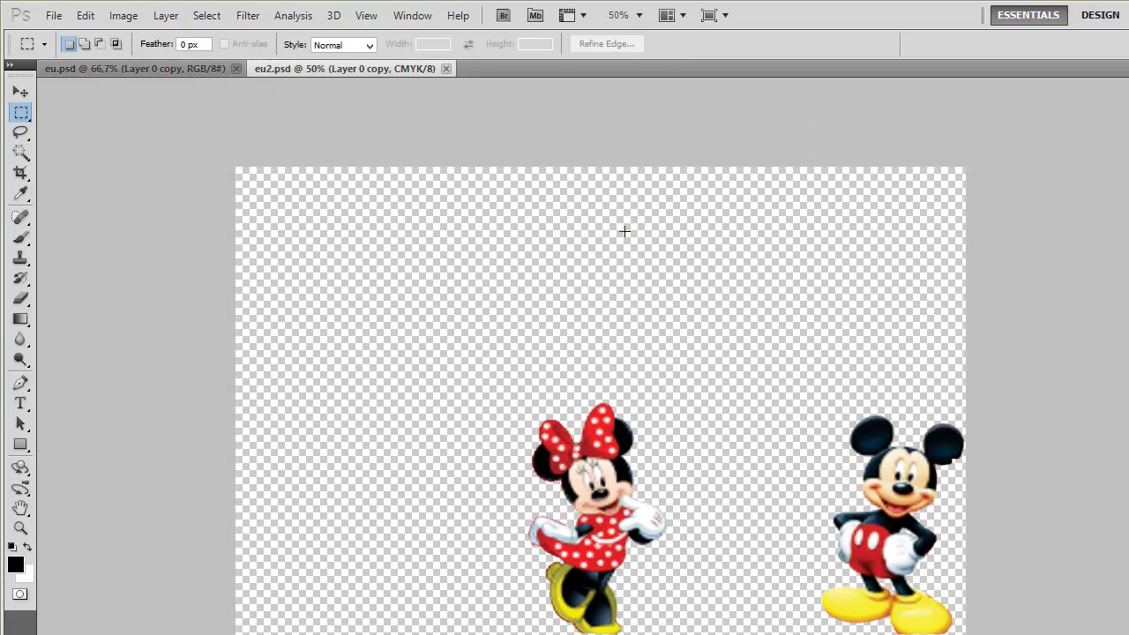
pyautogui.click(447, 69)
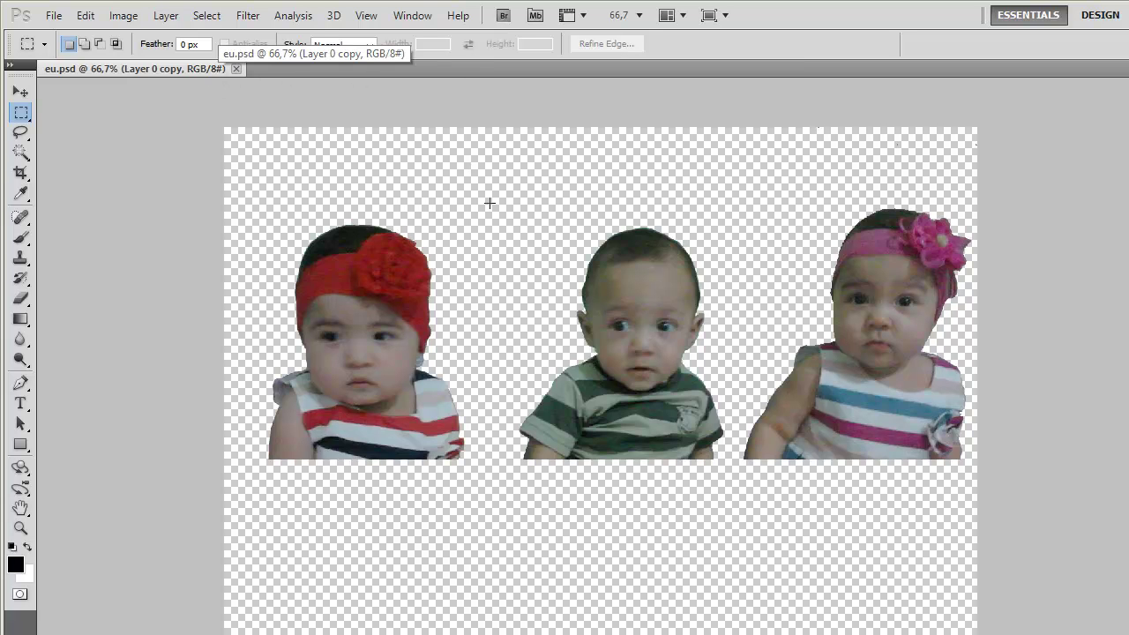
pyautogui.click(236, 69)
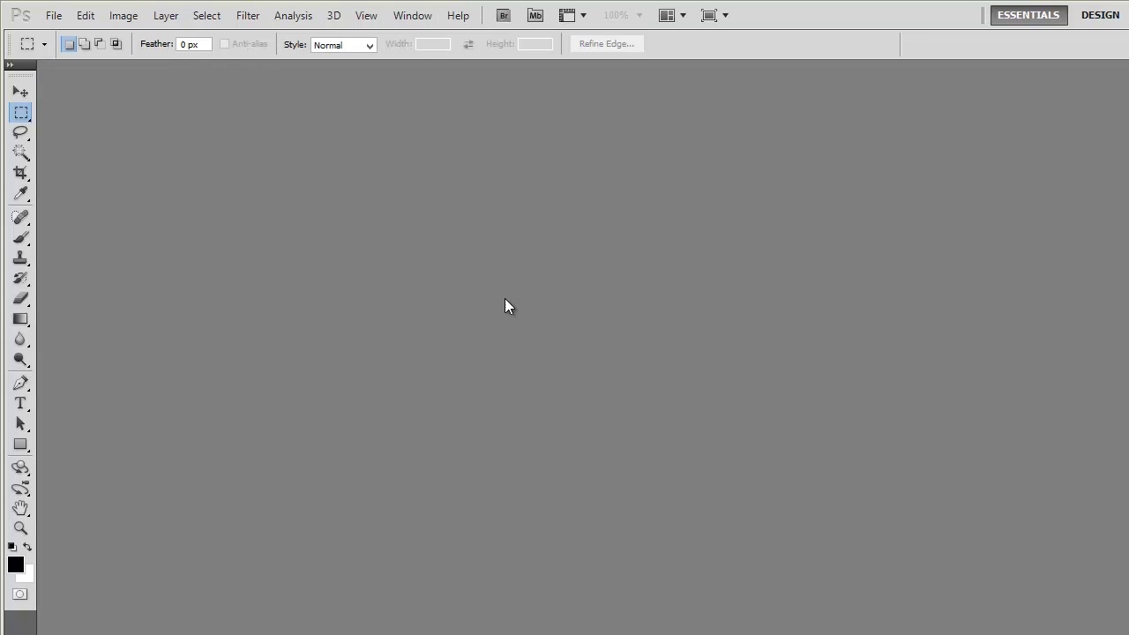
# Step: Open the fireworks image ano novo02.jpg from the desktop folder
pyautogui.click(20, 91)
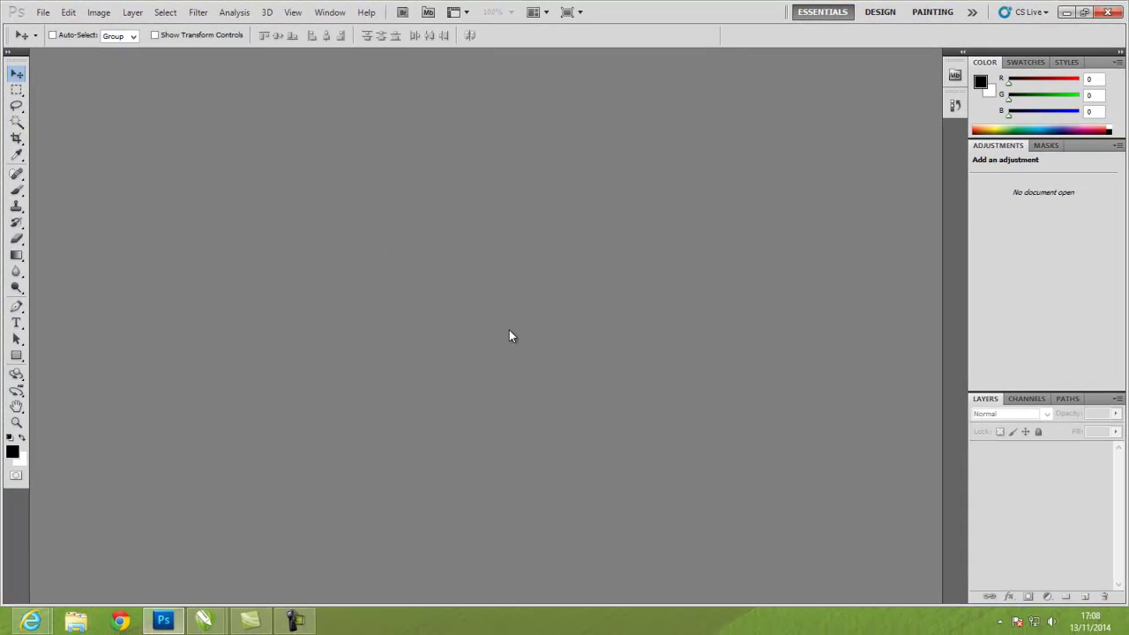
pyautogui.doubleClick(509, 335)
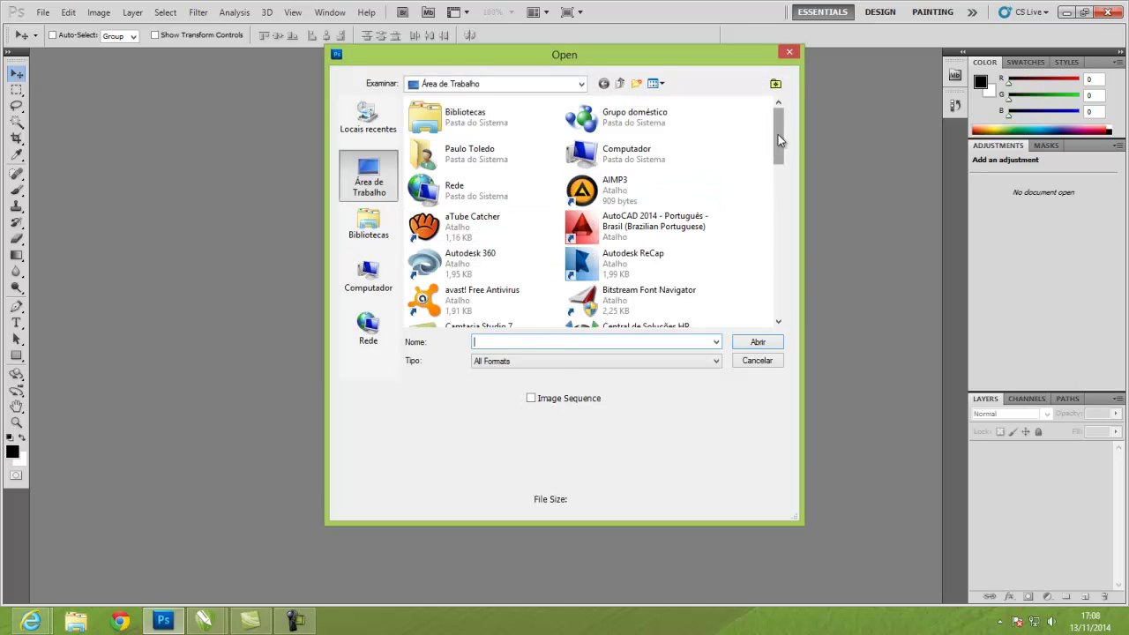
pyautogui.scroll(-2, 780, 222)
pyautogui.scroll(-3, 781, 222)
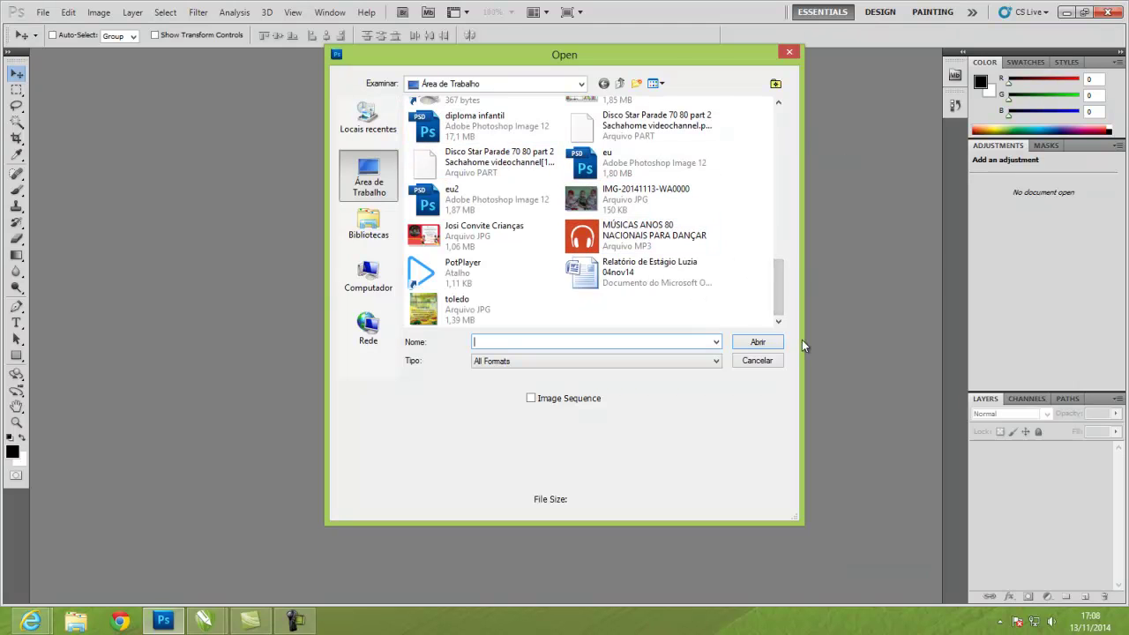
pyautogui.moveTo(775, 288); pyautogui.dragTo(774, 257)
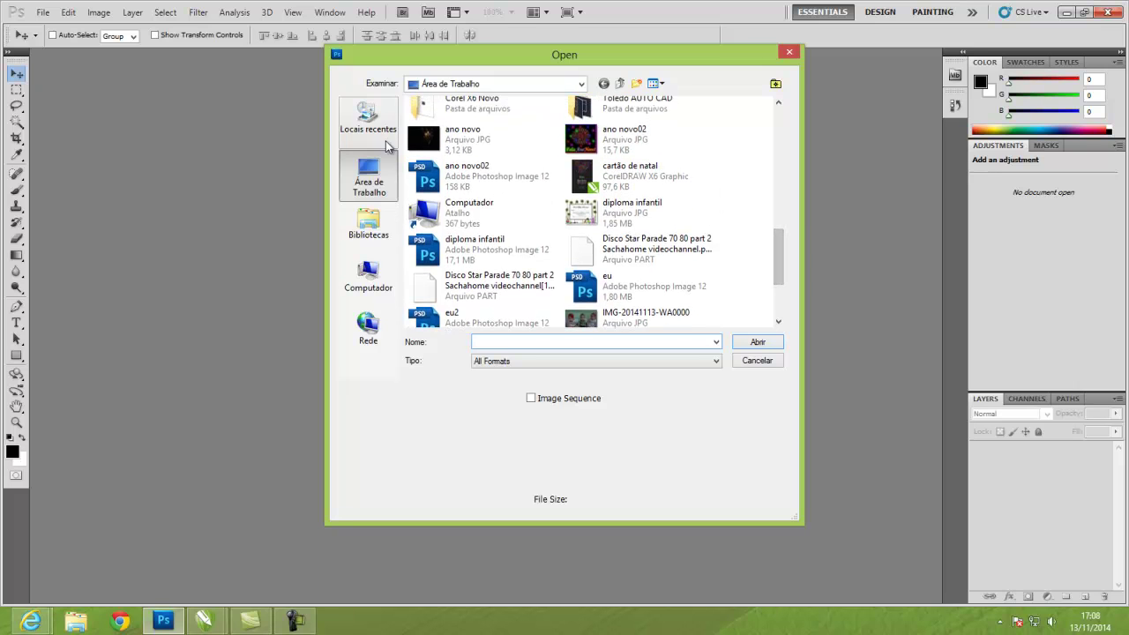
pyautogui.doubleClick(617, 139)
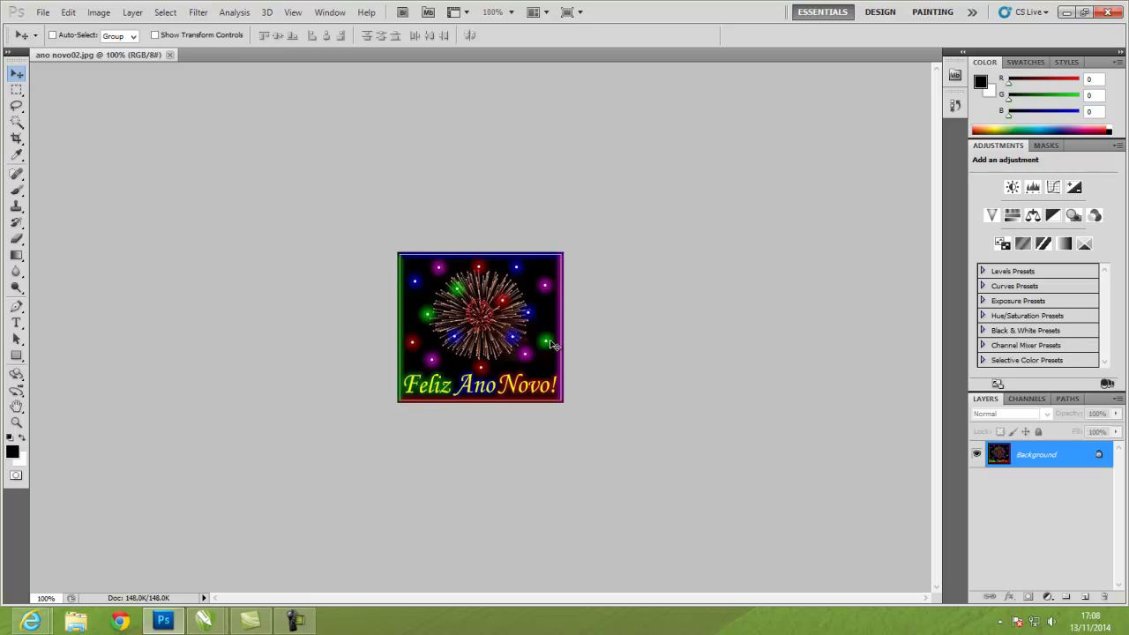
pyautogui.scroll(4, 551, 345)
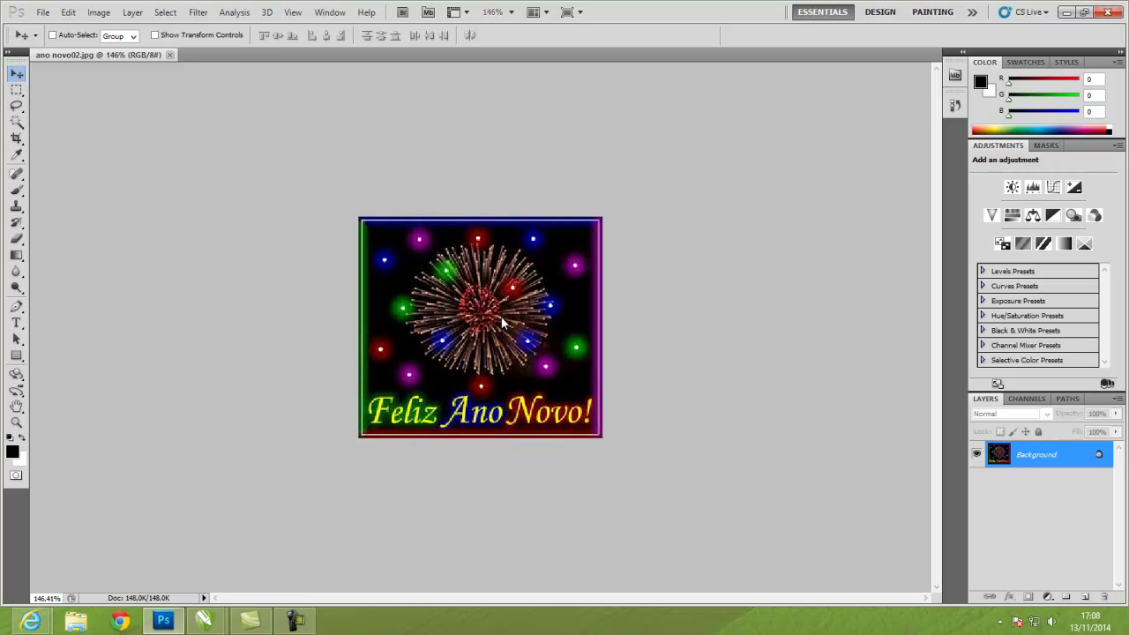
# Step: Convert the fireworks background into Layer 0, duplicate it, and hide the original layer
pyautogui.doubleClick(1050, 456)
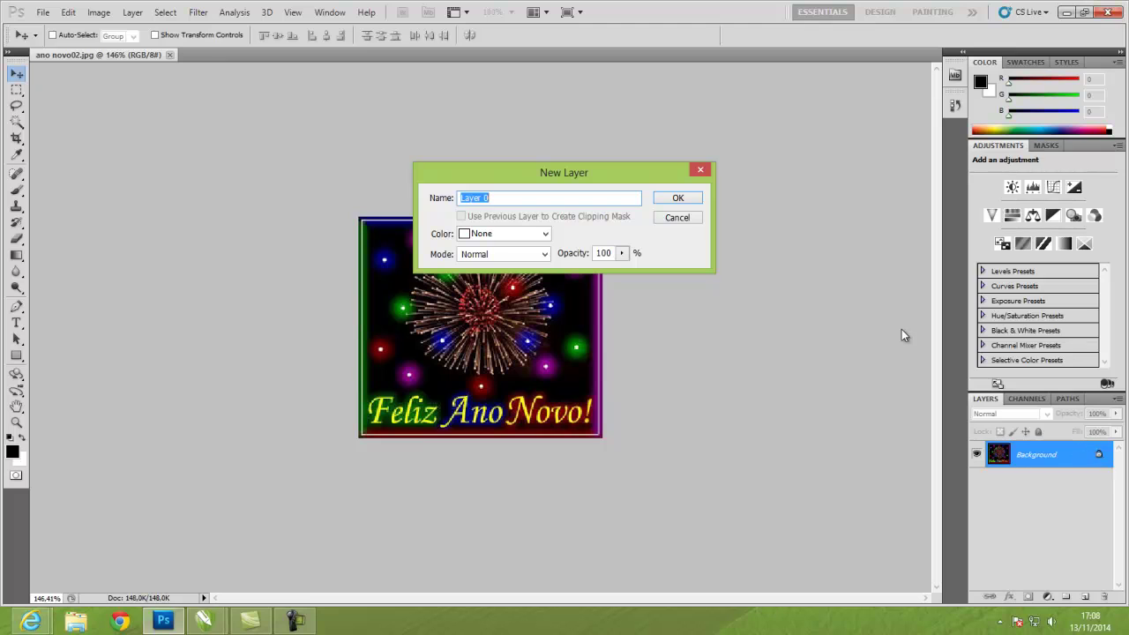
pyautogui.press('Return')
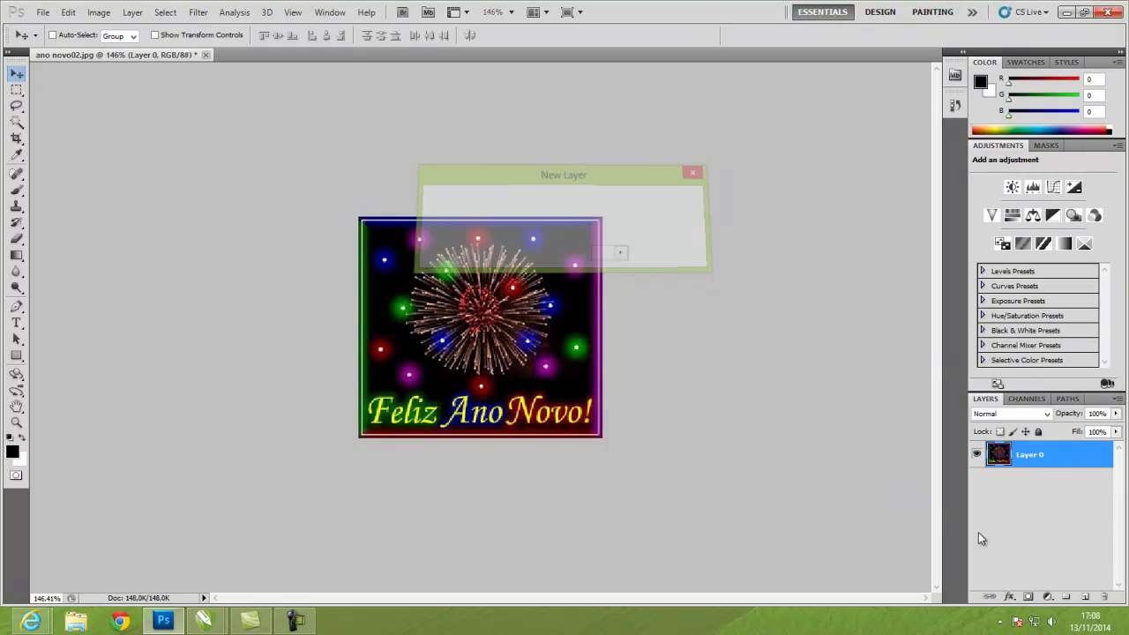
pyautogui.hotkey('ctrl', 'j')
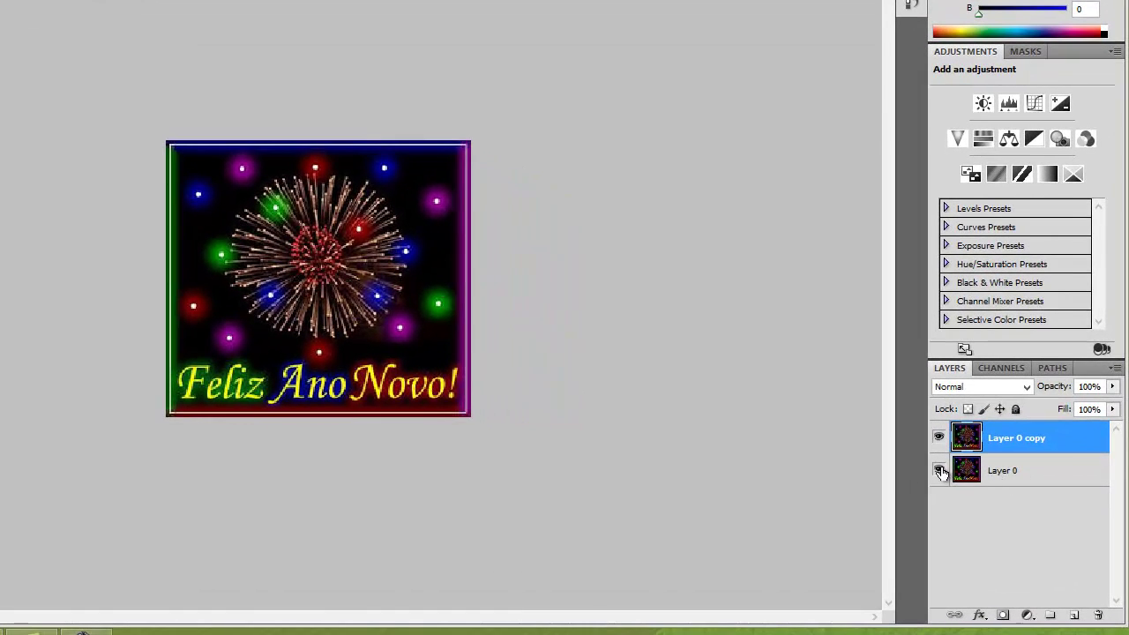
pyautogui.click(938, 471)
# Step: Select the strip with the "Feliz Ano Novo!" lettering on the duplicate layer and delete it
pyautogui.moveTo(490, 432); pyautogui.dragTo(132, 349)
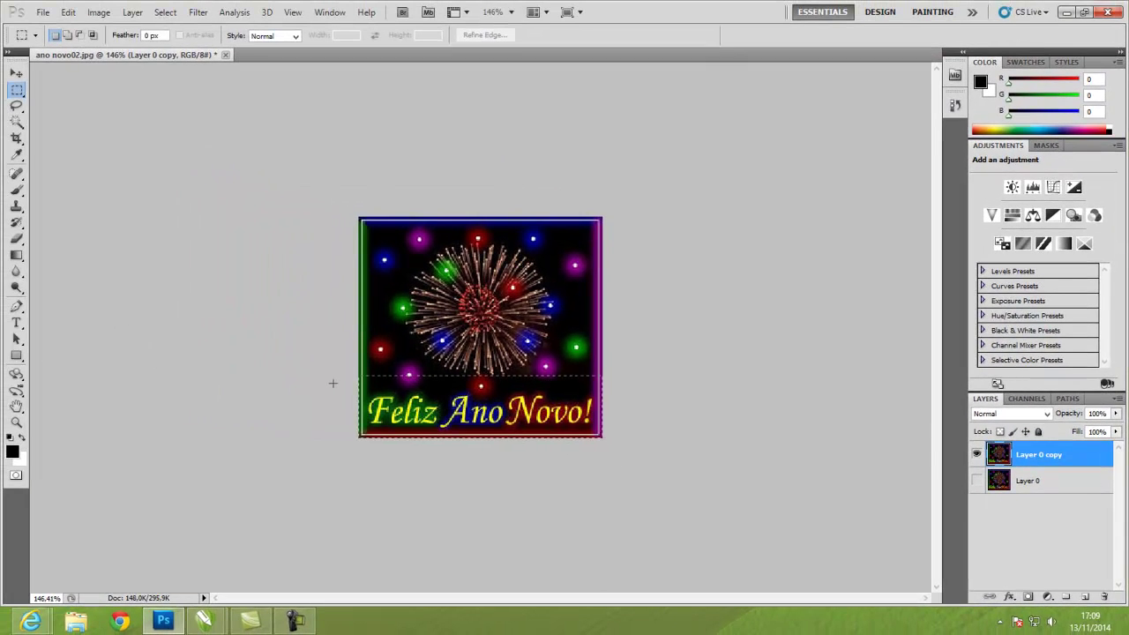
pyautogui.moveTo(333, 382); pyautogui.dragTo(339, 385)
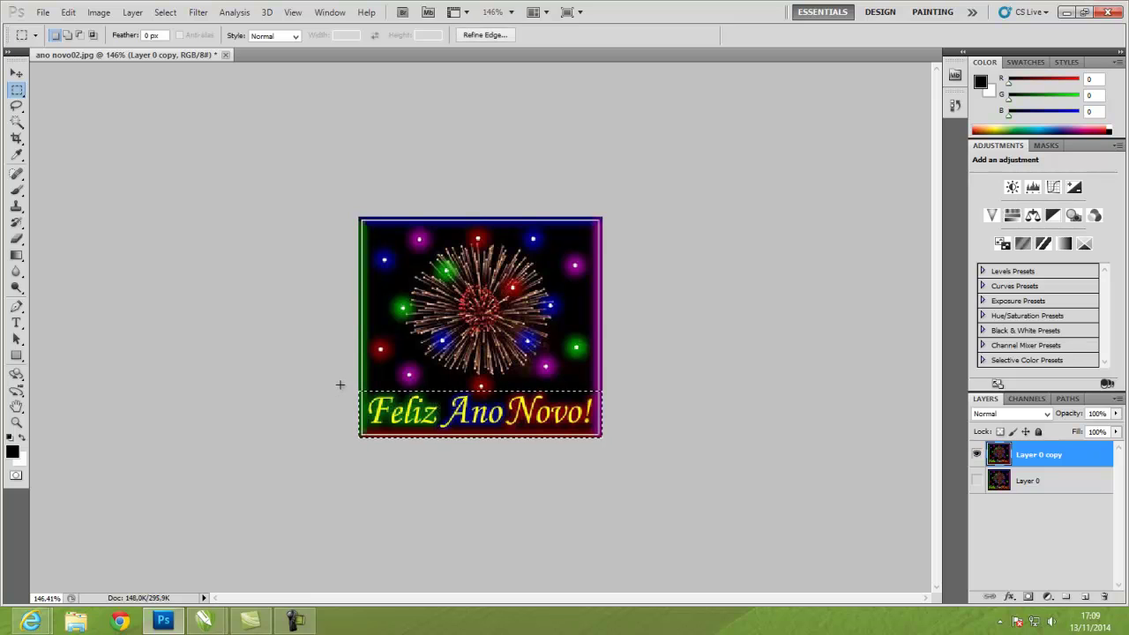
pyautogui.press('Delete')
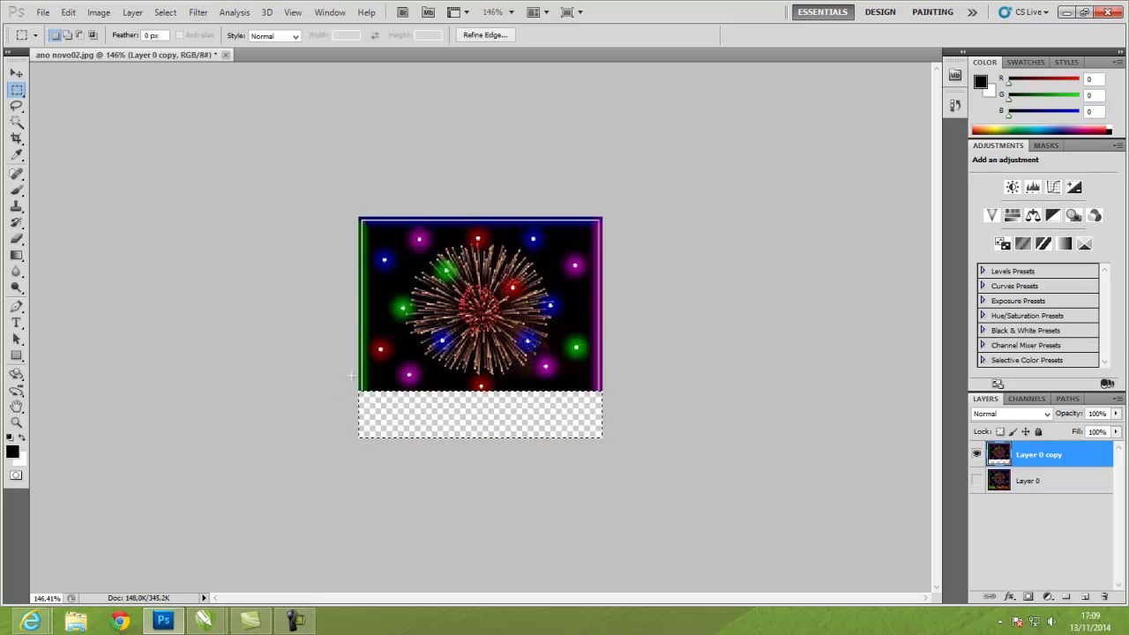
# Step: Remove the black areas on both sides of the fireworks with the Magic Wand at tolerance 20
pyautogui.click(17, 121)
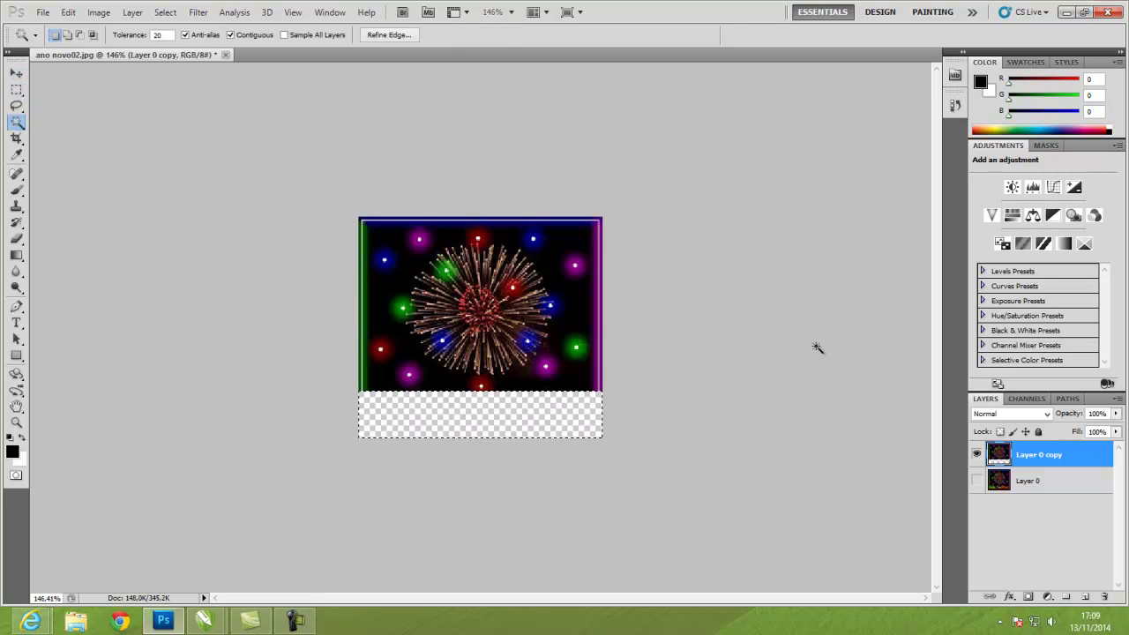
pyautogui.click(575, 307)
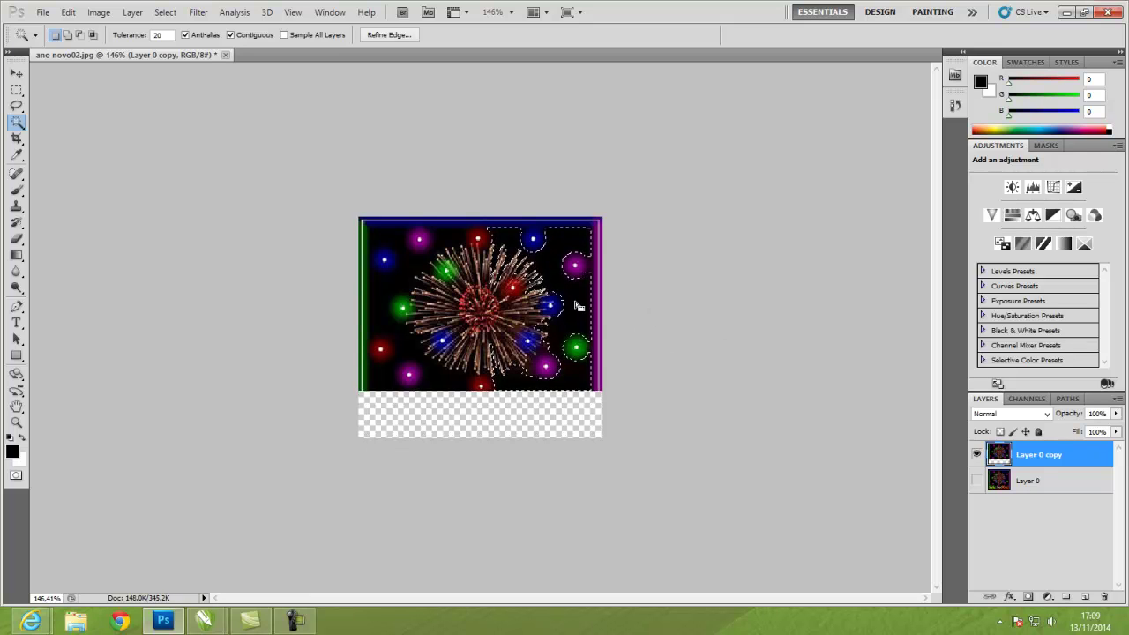
pyautogui.press('Delete')
pyautogui.click(416, 275)
pyautogui.press('Delete')
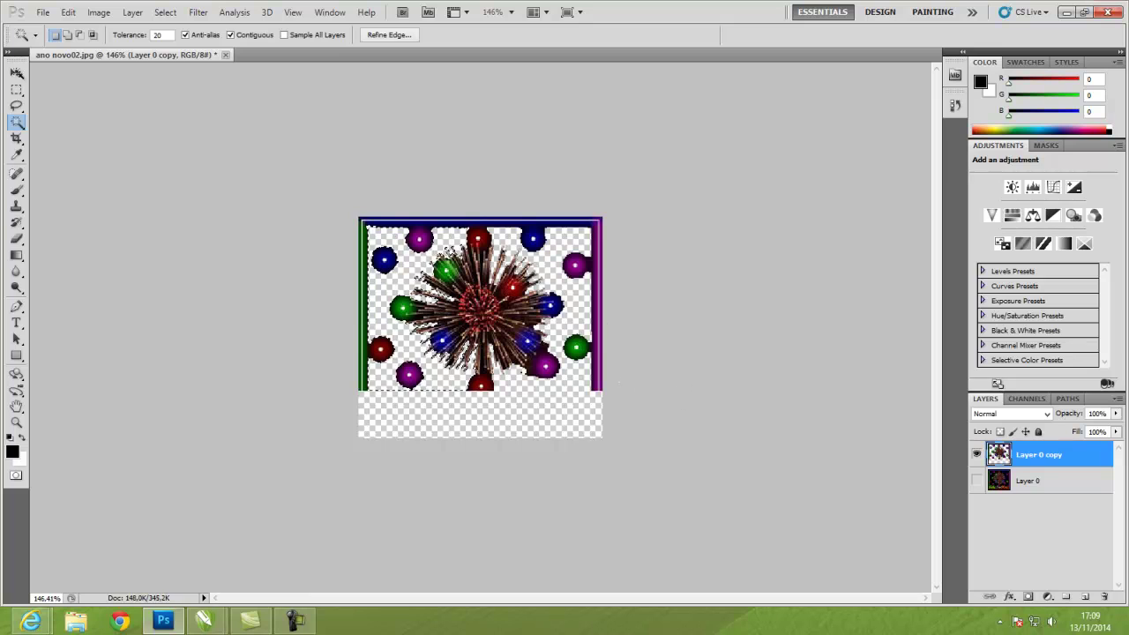
# Step: Merge the edited fireworks copy with the hidden original layer into a single layer
pyautogui.click(16, 73)
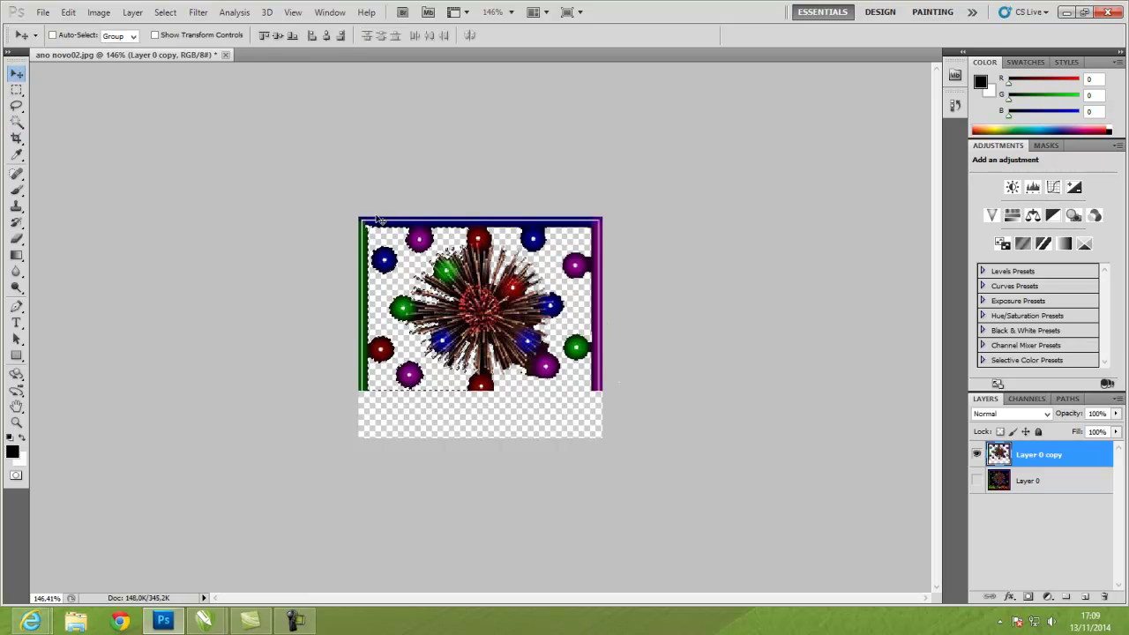
pyautogui.keyDown('shift'); pyautogui.click(1052, 481); pyautogui.keyUp('shift')
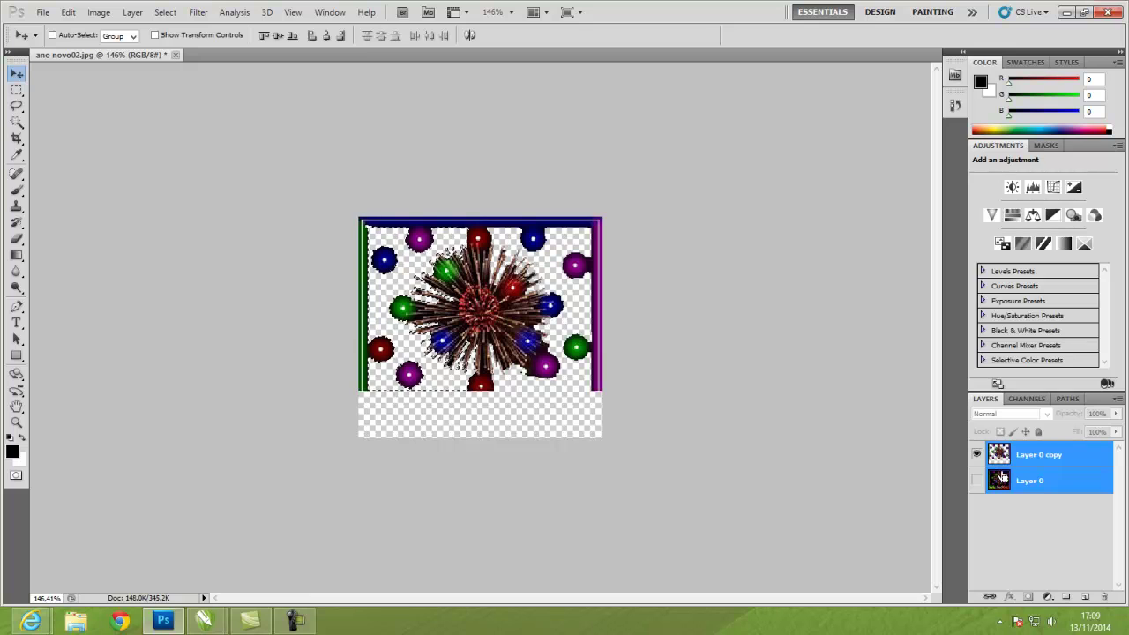
pyautogui.hotkey('ctrl', 'e')
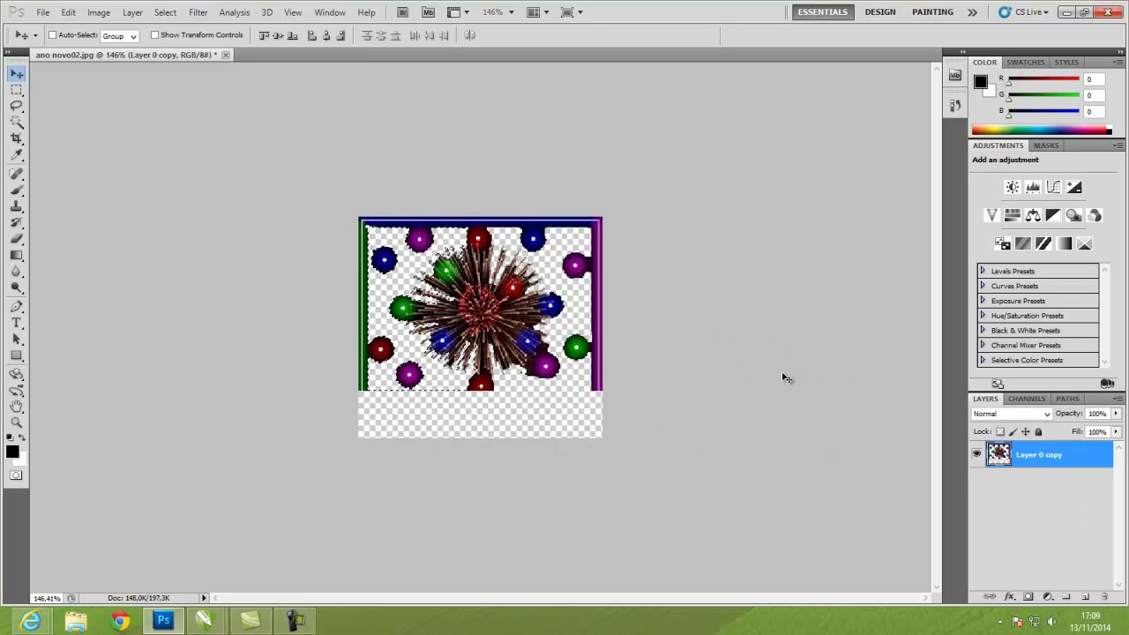
# Step: Save the fireworks cutout as ano novo02 in Photoshop format, replacing the existing file and keeping Maximize Compatibility on
pyautogui.hotkey('ctrl', 'shift', 's')
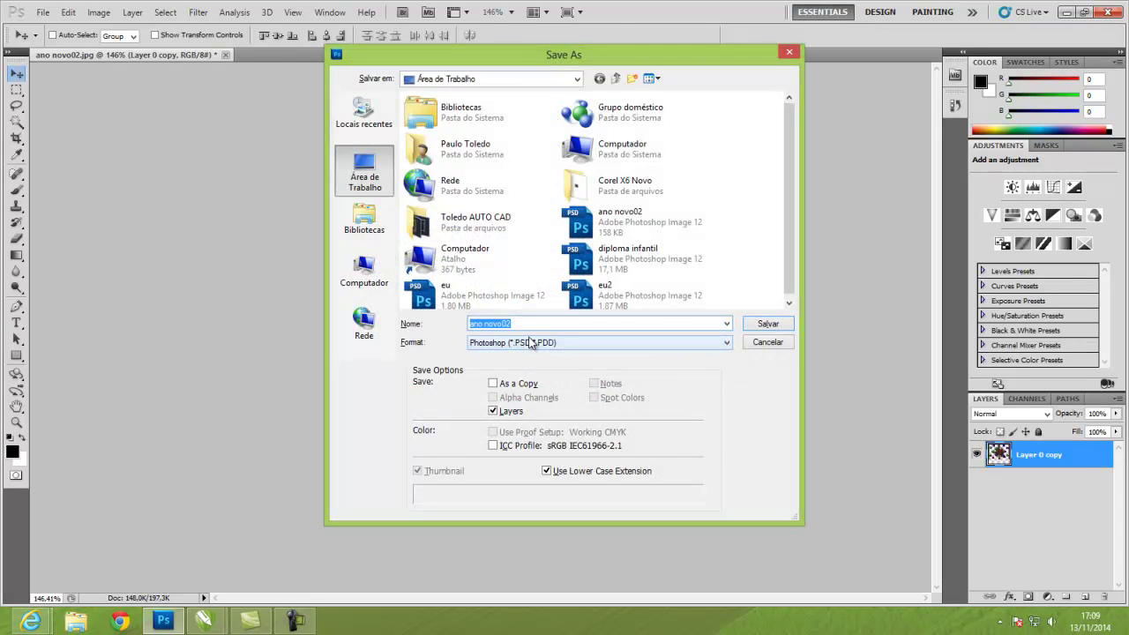
pyautogui.click(770, 325)
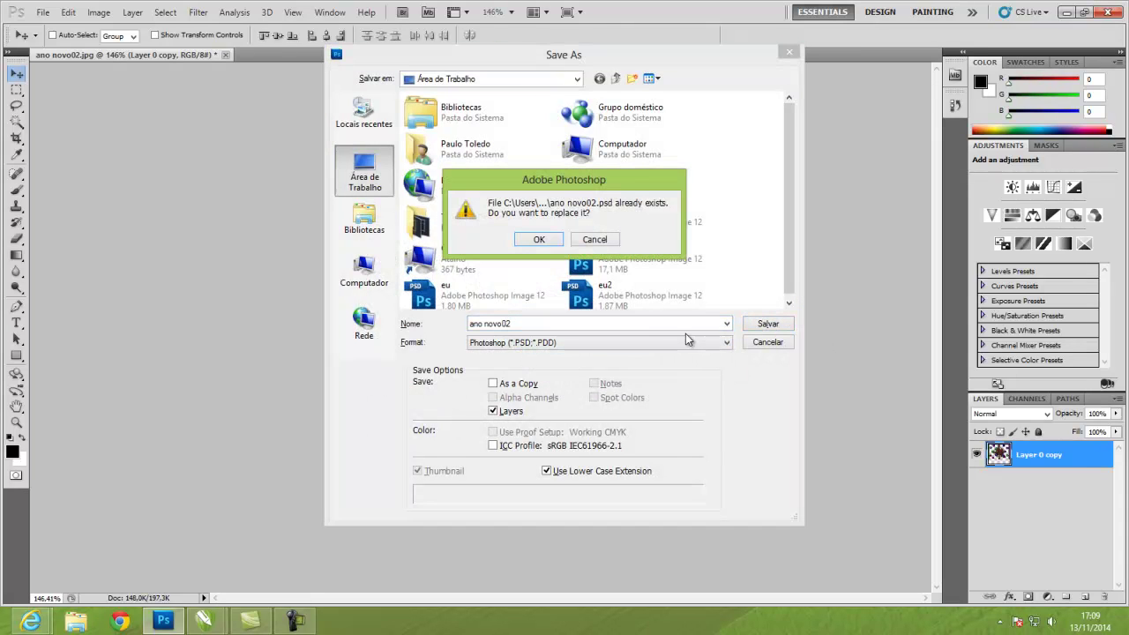
pyautogui.click(546, 240)
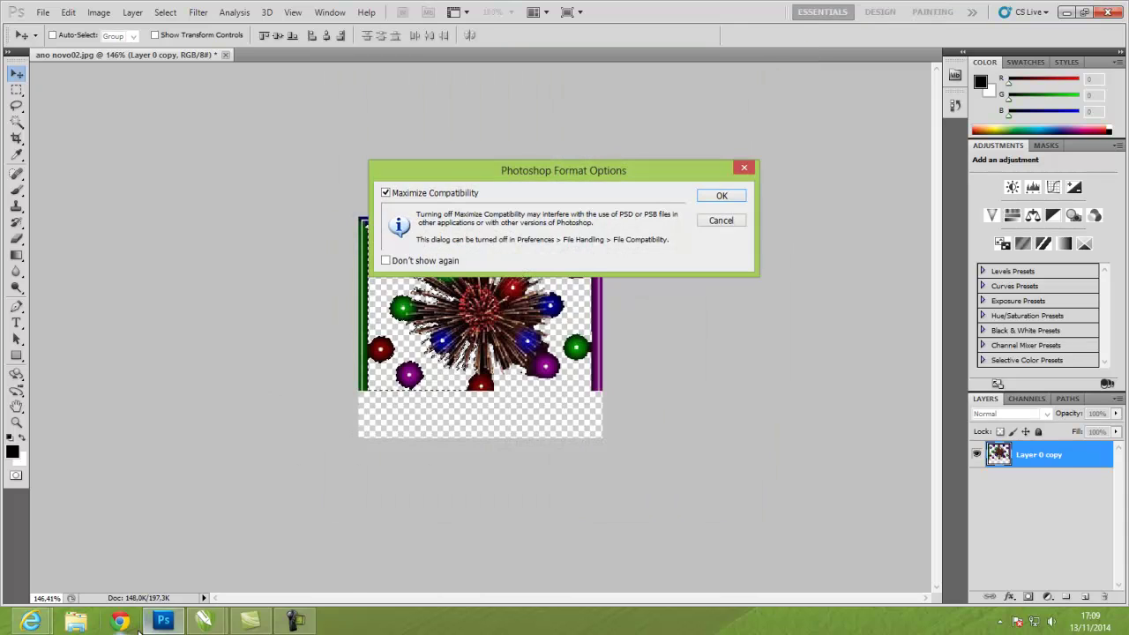
pyautogui.click(723, 196)
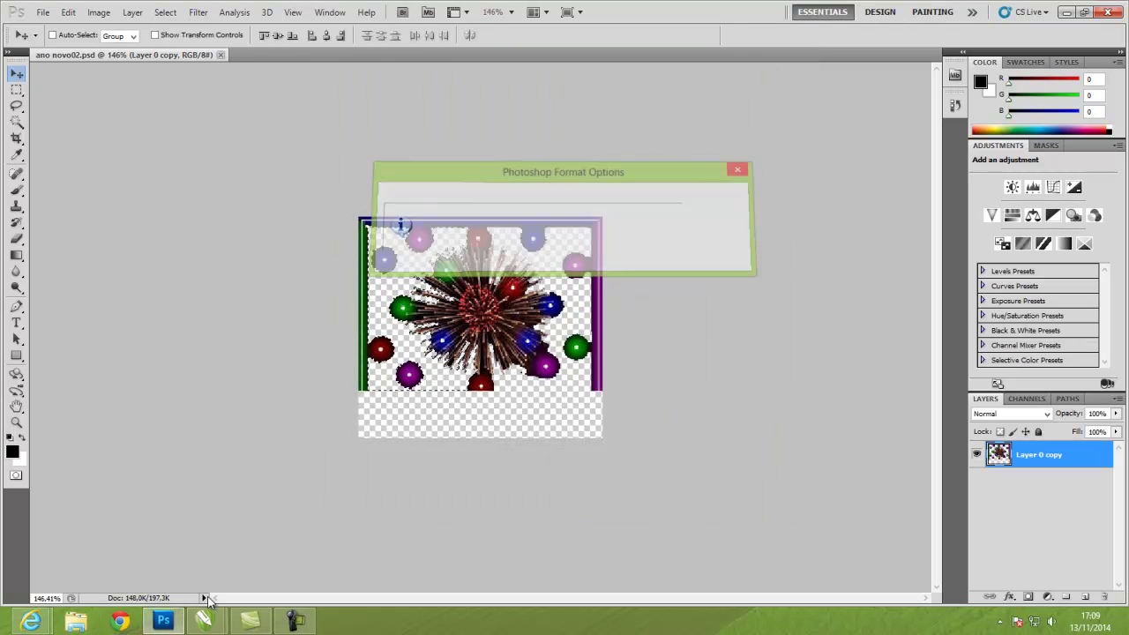
# Step: Switch to the Sem título-2 document in CorelDRAW, import ano novo02.psd, and move it aside over the white text panel
pyautogui.moveTo(212, 624)
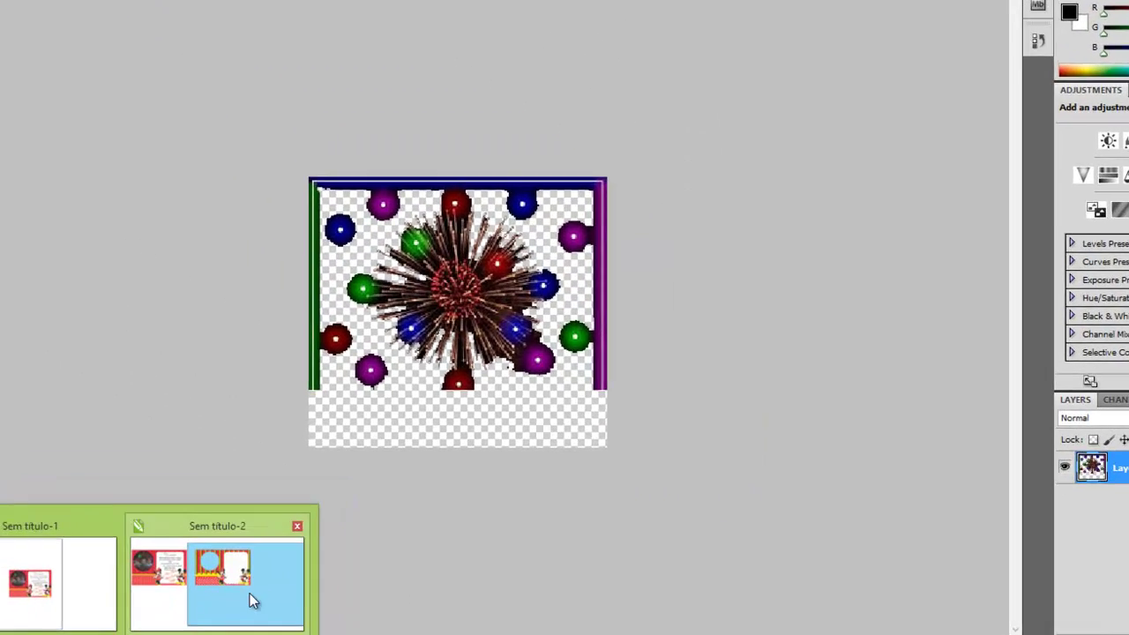
pyautogui.click(249, 565)
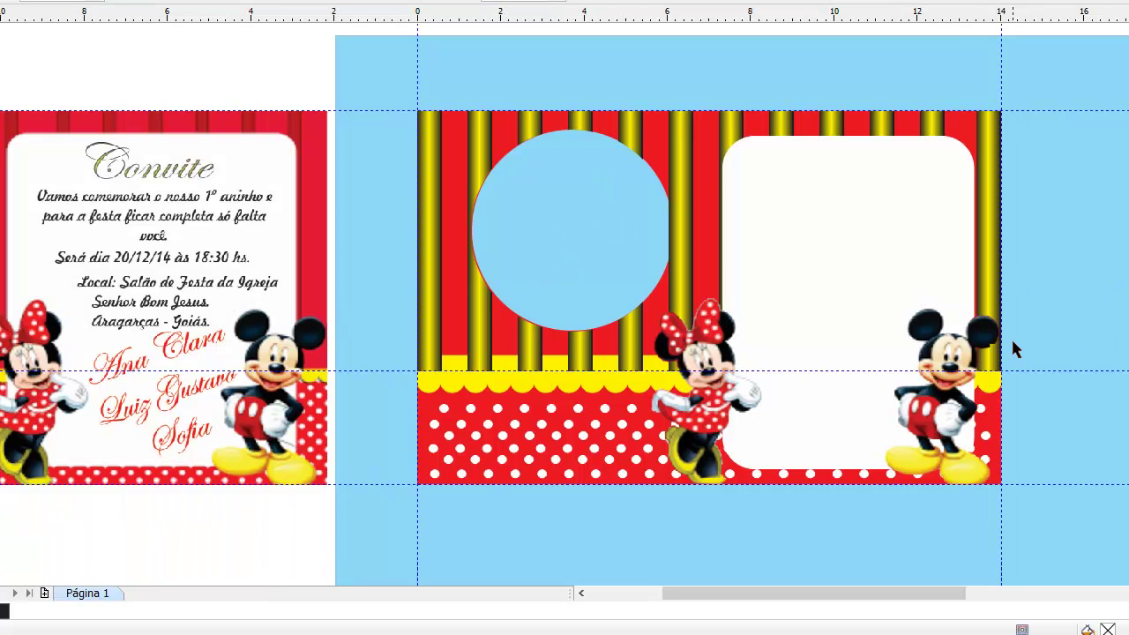
pyautogui.hotkey('ctrl', 'i')
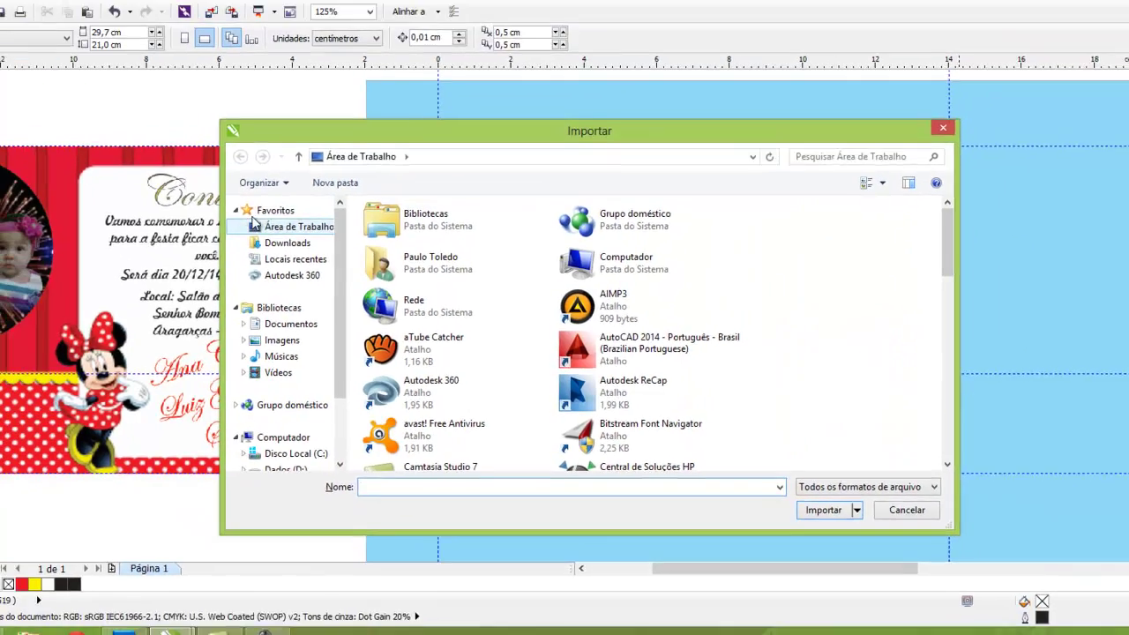
pyautogui.scroll(-10, 396, 291)
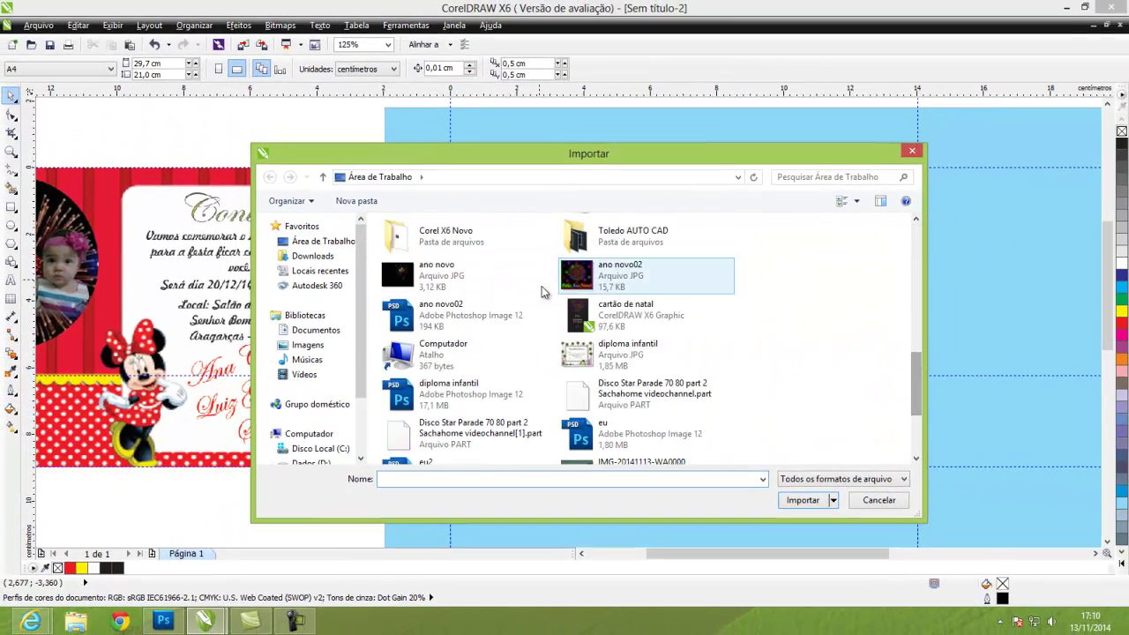
pyautogui.doubleClick(394, 313)
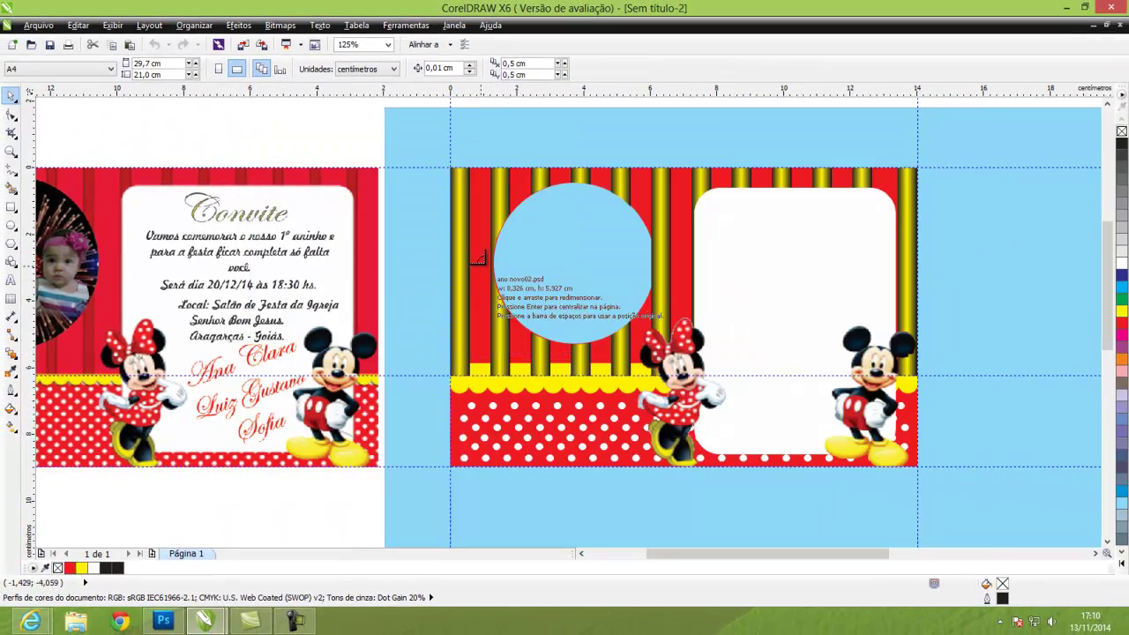
pyautogui.click(486, 264)
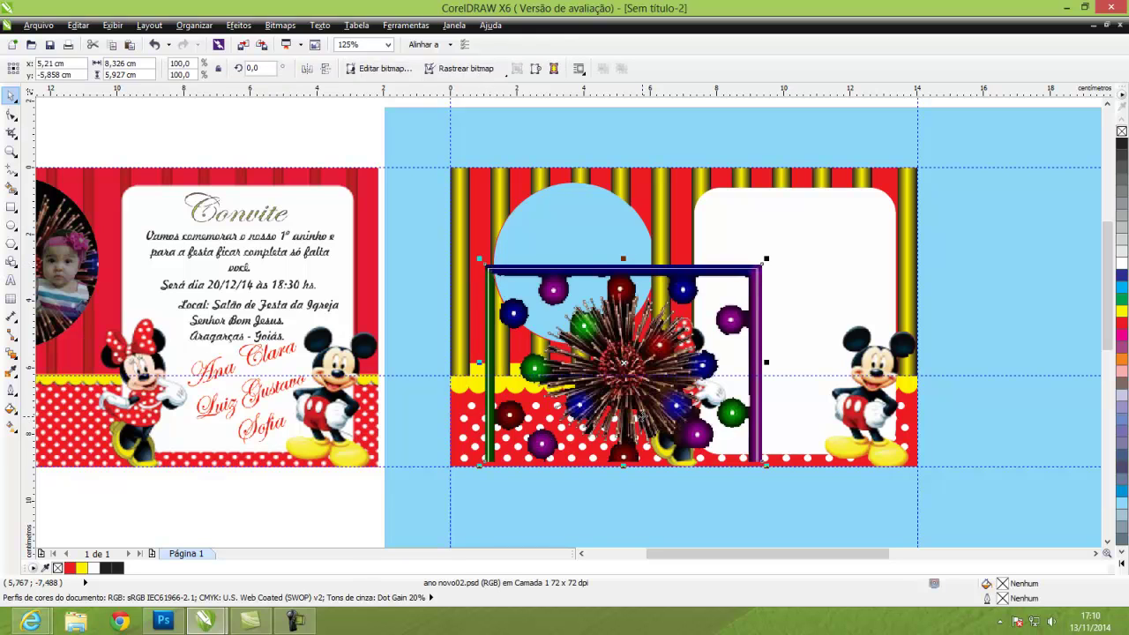
pyautogui.moveTo(623, 362); pyautogui.dragTo(867, 353)
pyautogui.click(580, 131)
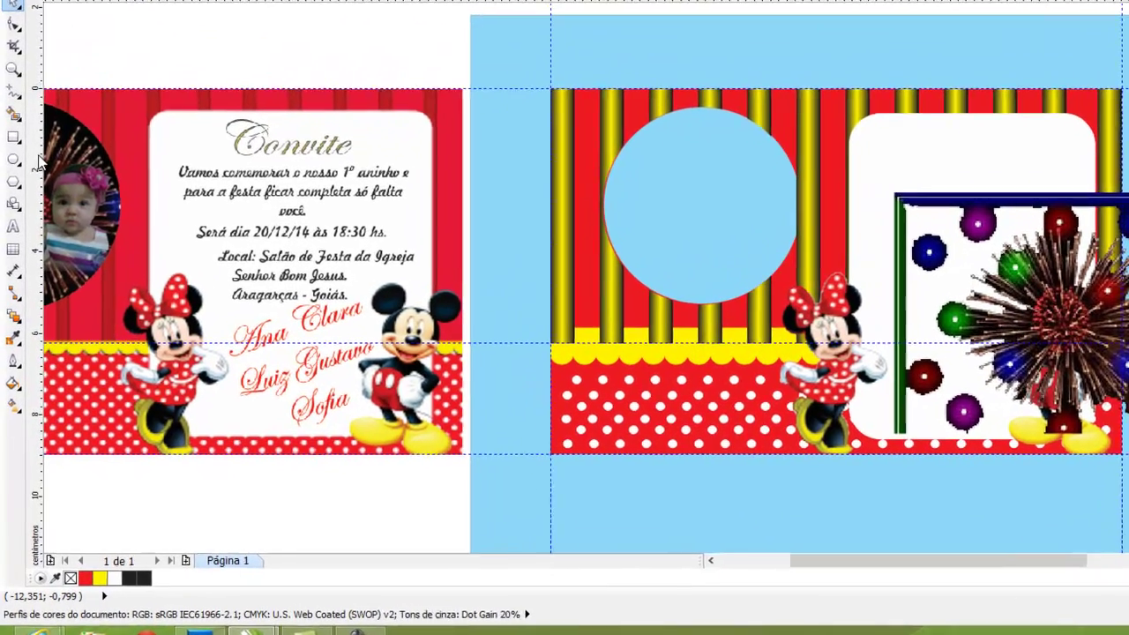
# Step: Draw a black-filled rectangle about 5.6 × 5.1 cm over the circular opening and send it behind the invitation artwork
pyautogui.click(13, 137)
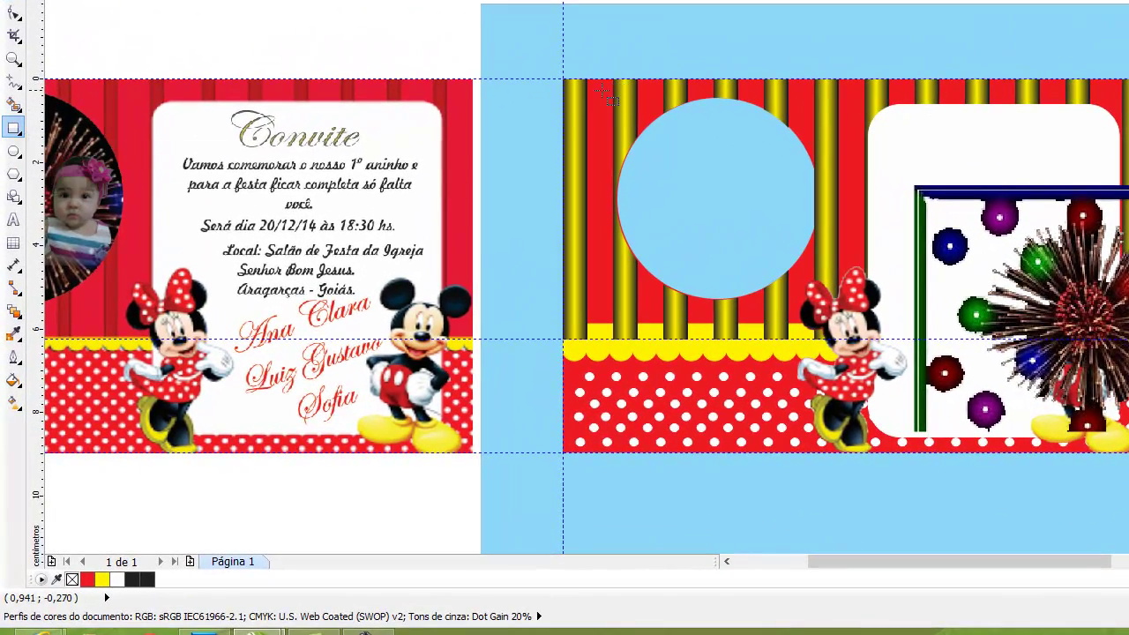
pyautogui.moveTo(601, 90); pyautogui.dragTo(836, 307)
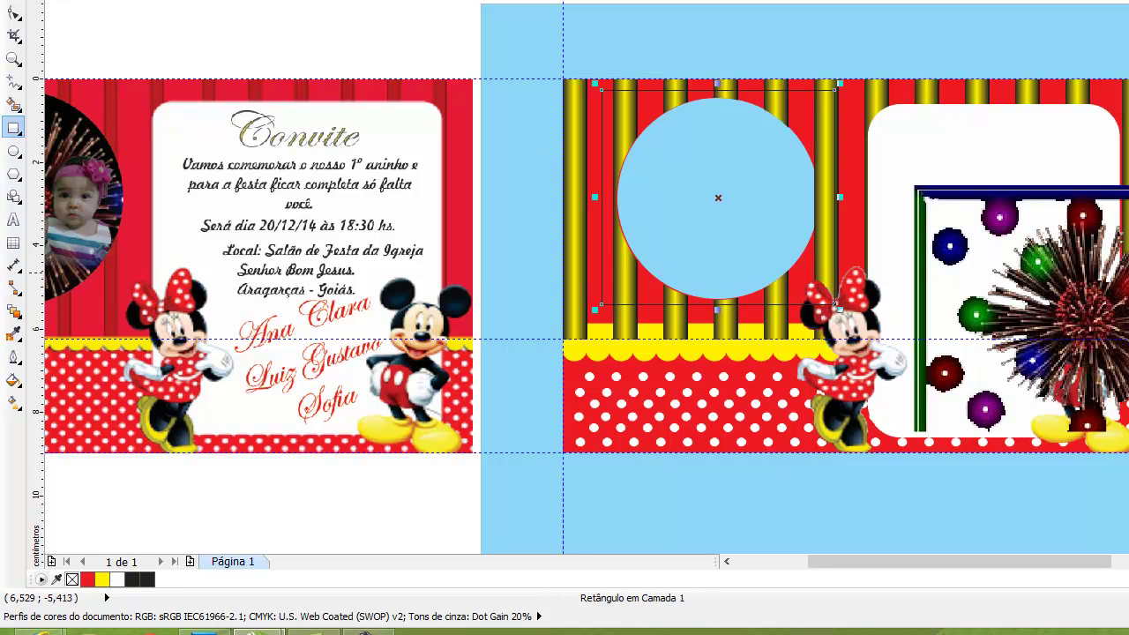
pyautogui.click(1128, 270)
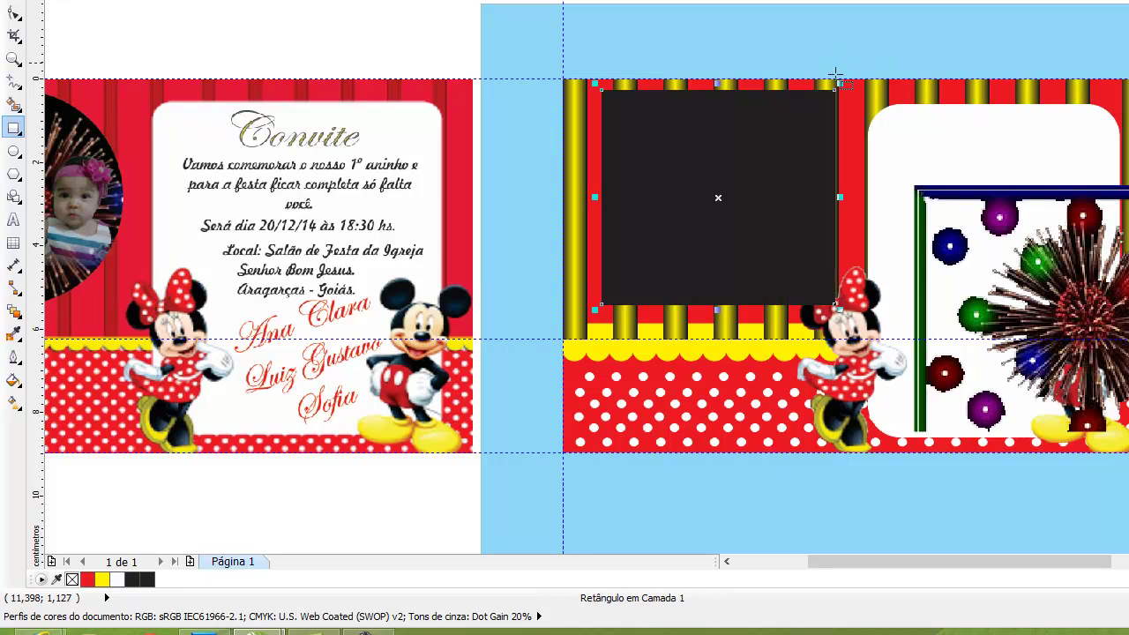
pyautogui.hotkey('shift', 'pagedown')
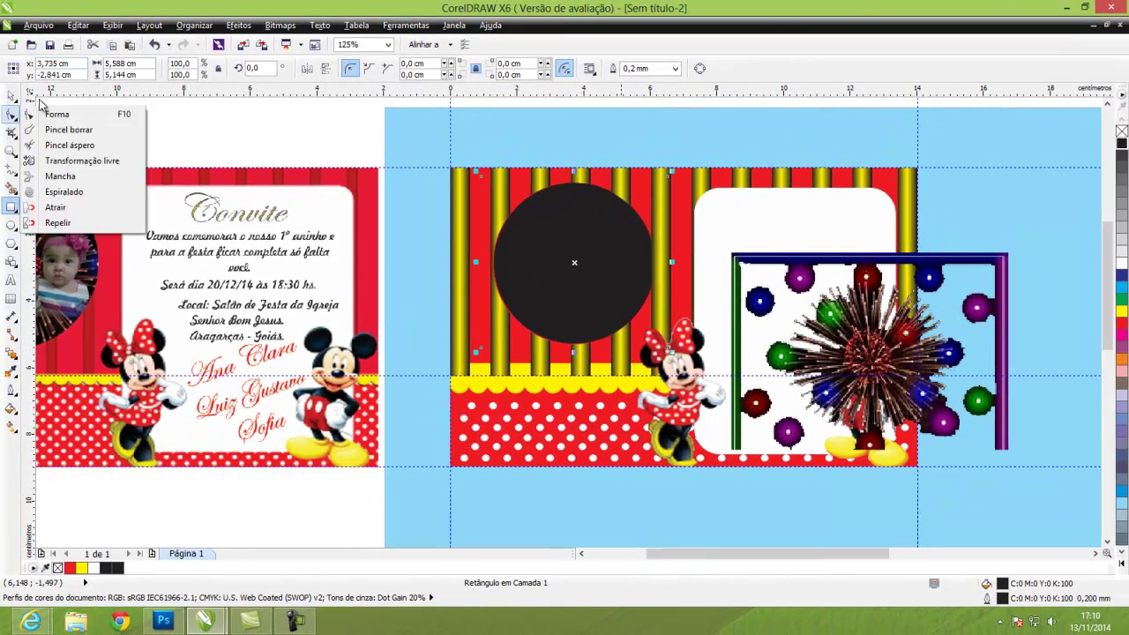
# Step: Move the fireworks image onto the circular opening, placed behind the striped background but in front of the black rectangle
pyautogui.click(12, 95)
pyautogui.click(66, 90)
pyautogui.click(858, 368)
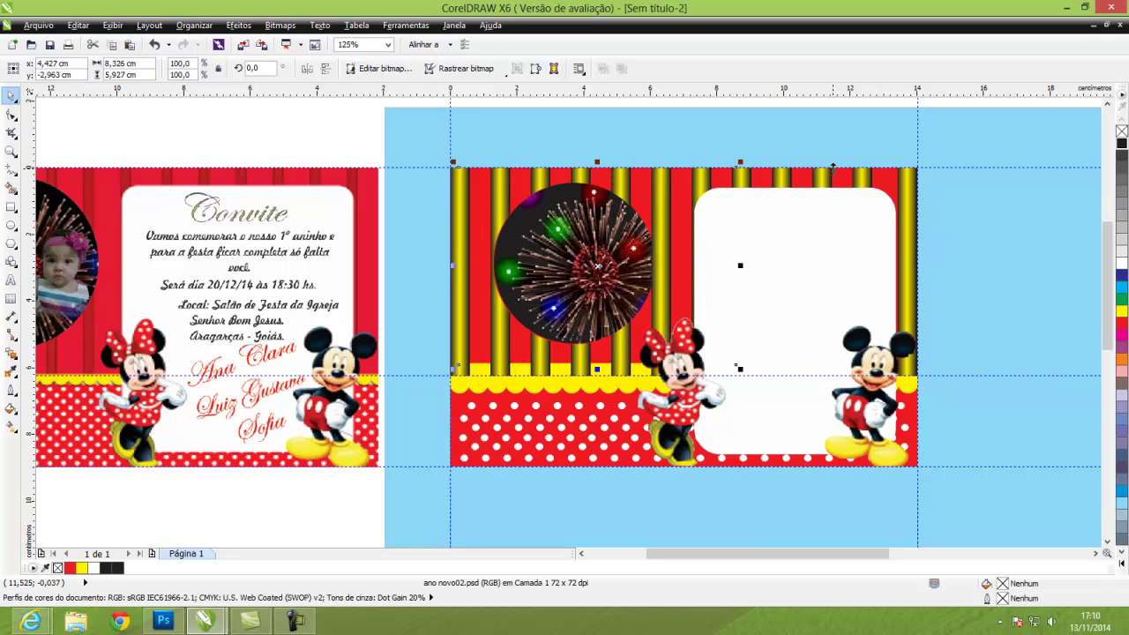
pyautogui.click(620, 147)
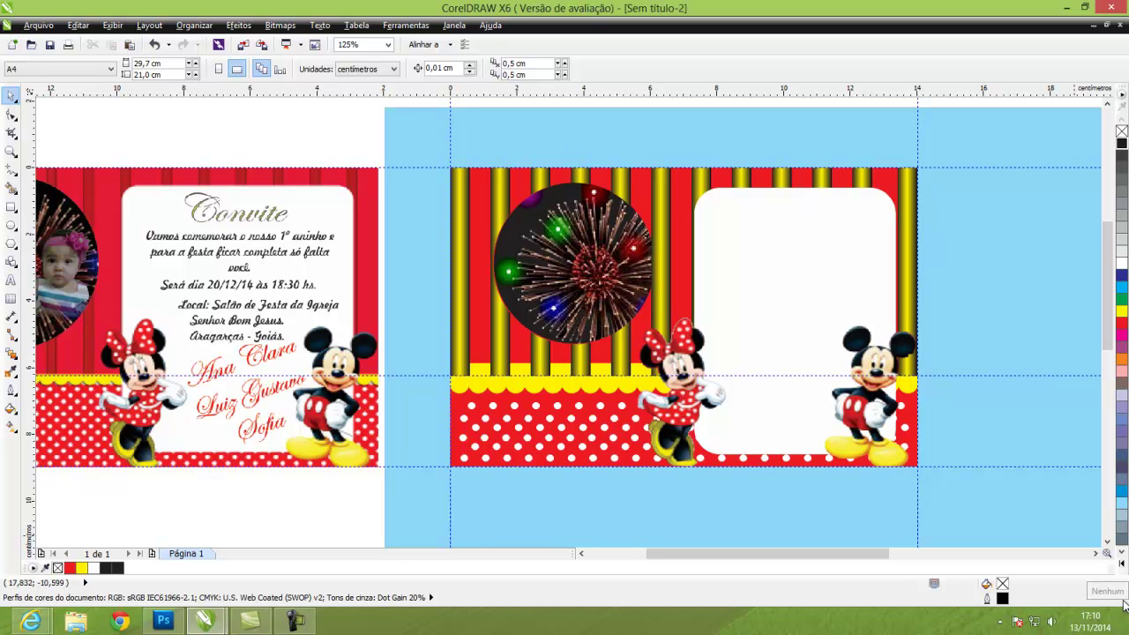
# Step: Import the eu Photoshop file from the desktop and place it beside the invitation
pyautogui.hotkey('ctrl', 'i')
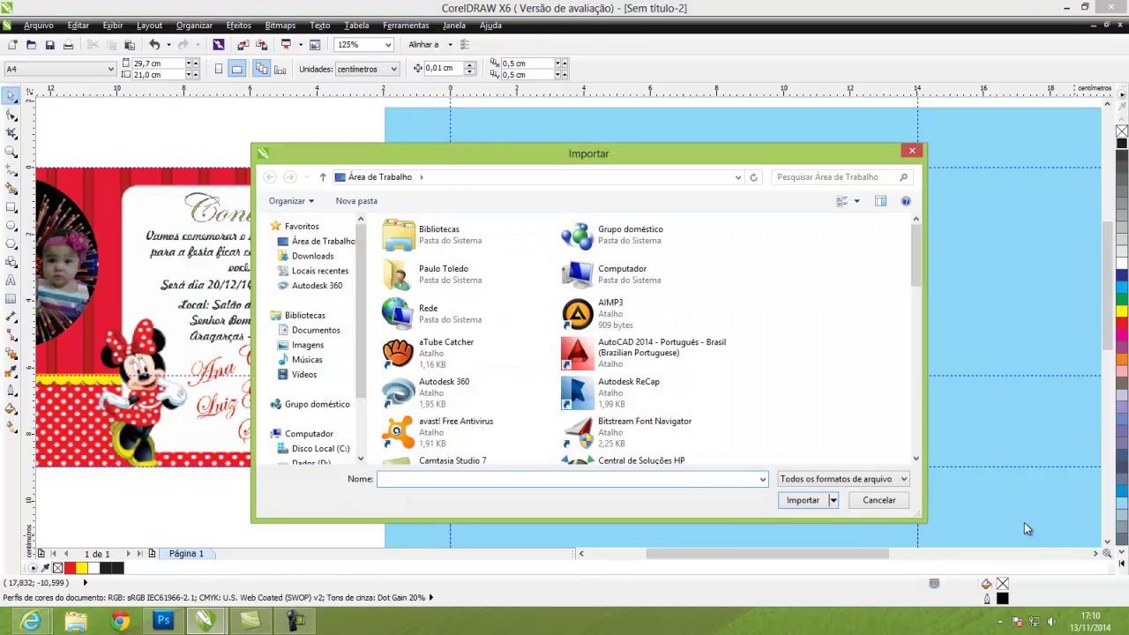
pyautogui.scroll(-15, 900, 309)
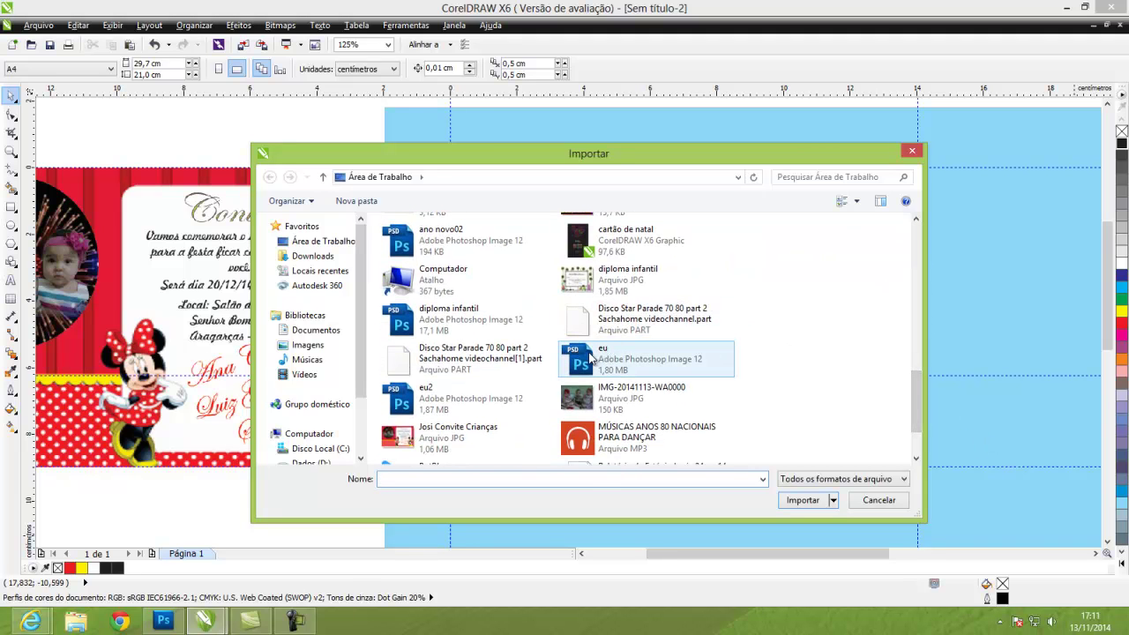
pyautogui.doubleClick(589, 356)
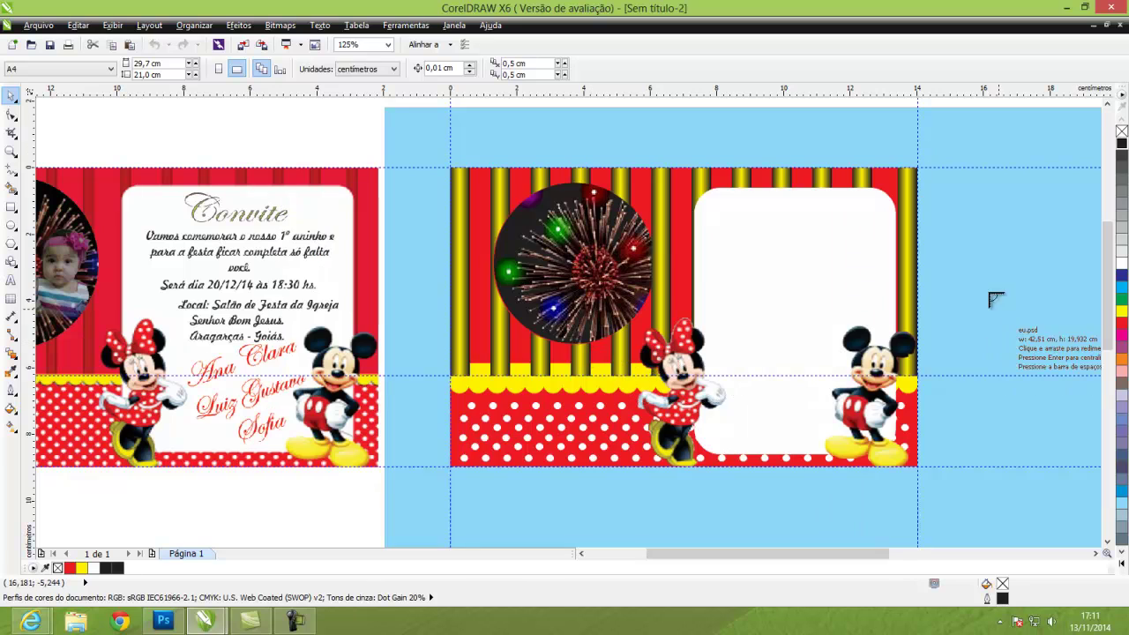
pyautogui.click(979, 262)
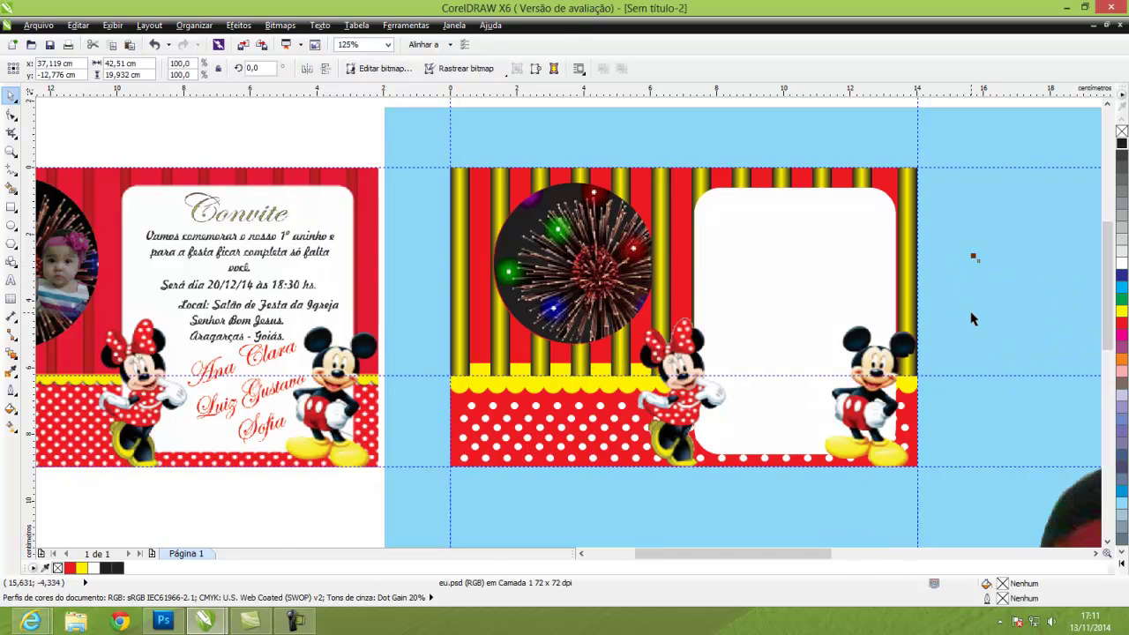
# Step: Scale the imported photo of the three babies to 21.2% and move it just below the invitation
pyautogui.press('F4')
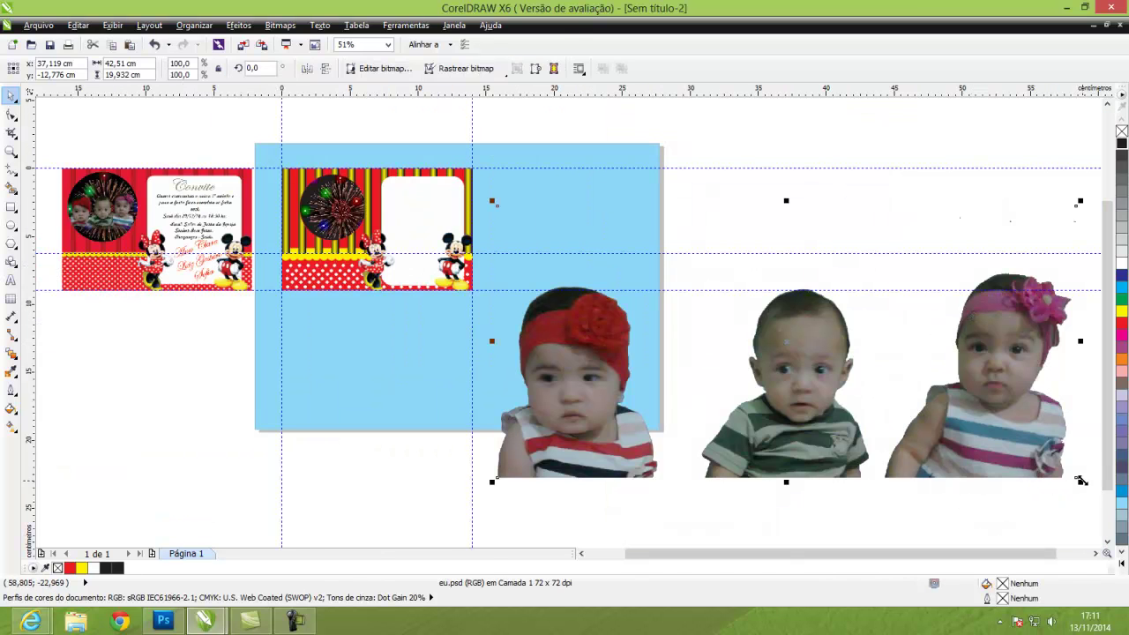
pyautogui.moveTo(1080, 481); pyautogui.dragTo(623, 288)
pyautogui.moveTo(566, 234); pyautogui.dragTo(381, 318)
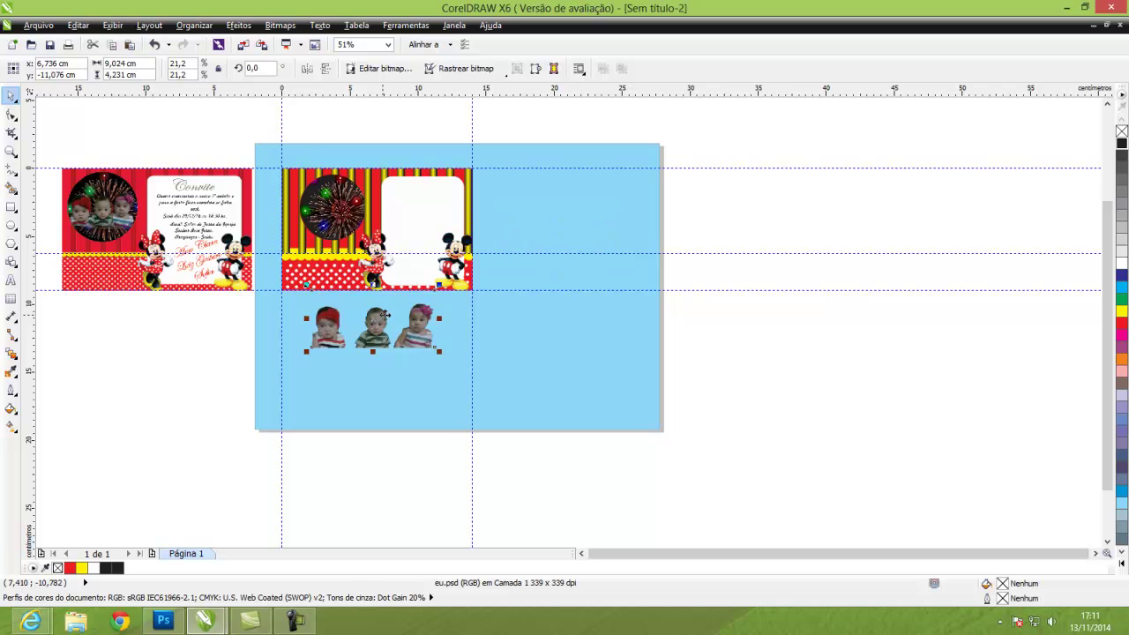
# Step: Duplicate the three-baby photo twice, placing one copy beside the original and the other below it
pyautogui.scroll(3, 385, 315)
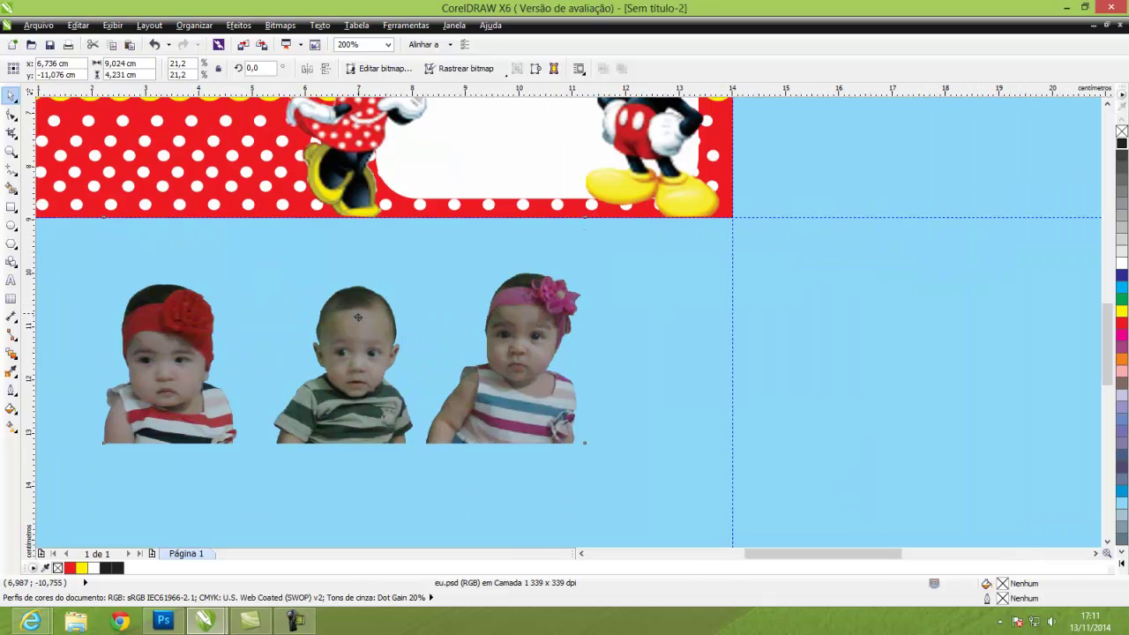
pyautogui.moveTo(358, 309); pyautogui.dragTo(944, 354)
pyautogui.click(523, 378)
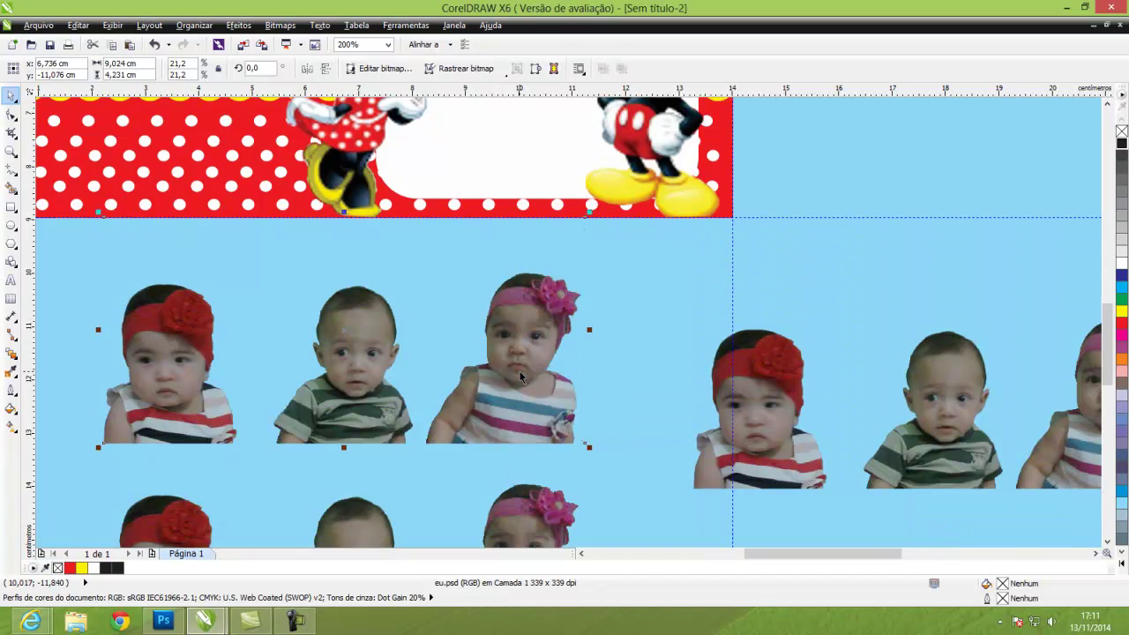
# Step: Crop the original photo with the Shape tool so only the baby with the red headband remains
pyautogui.click(10, 115)
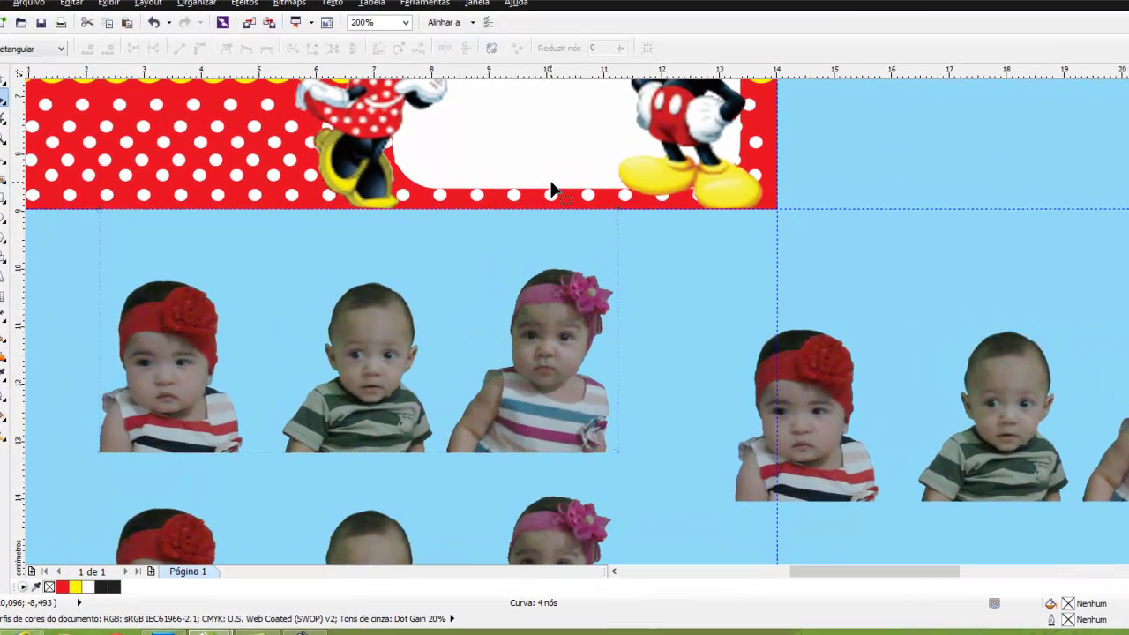
pyautogui.click(620, 457)
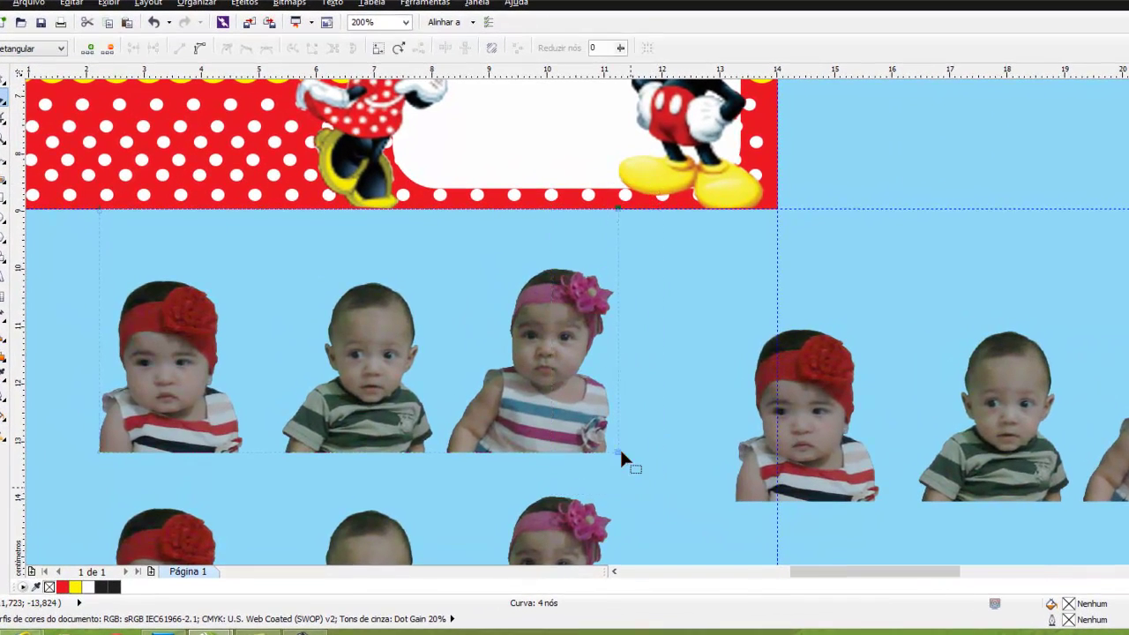
pyautogui.moveTo(617, 454); pyautogui.dragTo(248, 456)
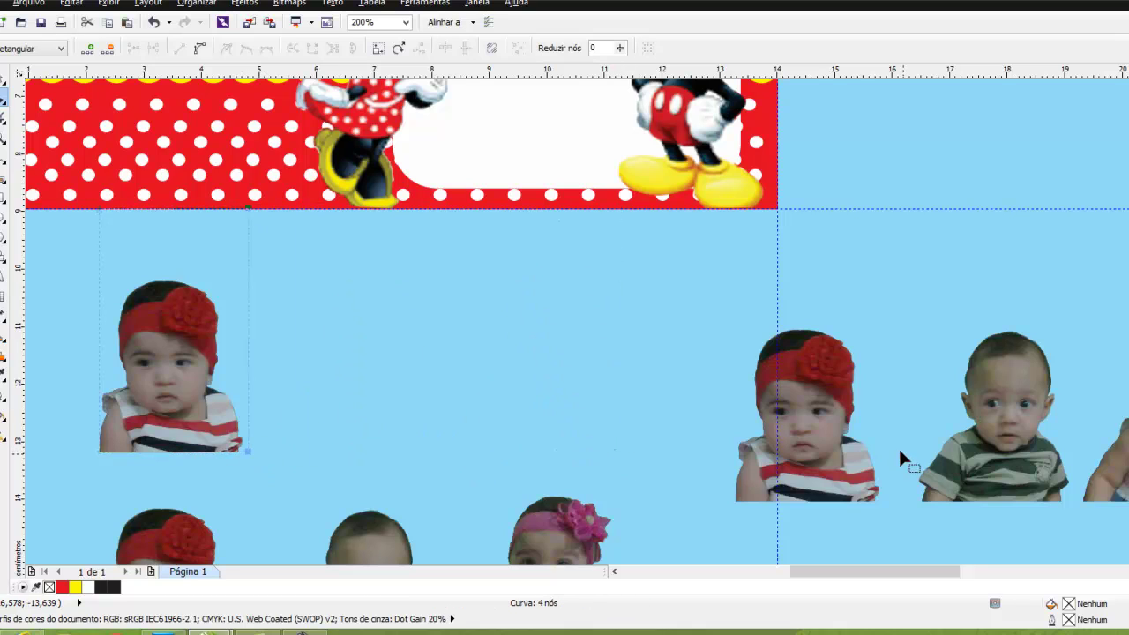
# Step: Crop the copy beside the original with the Shape tool so only the baby with the pink headband remains
pyautogui.click(839, 442)
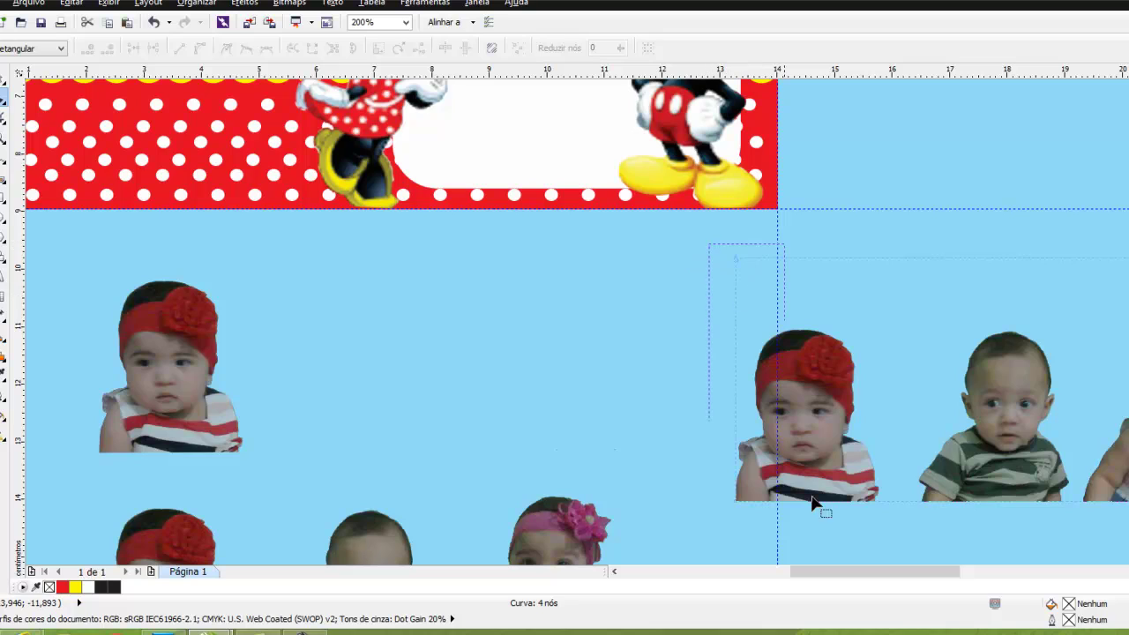
pyautogui.moveTo(790, 528); pyautogui.dragTo(789, 526)
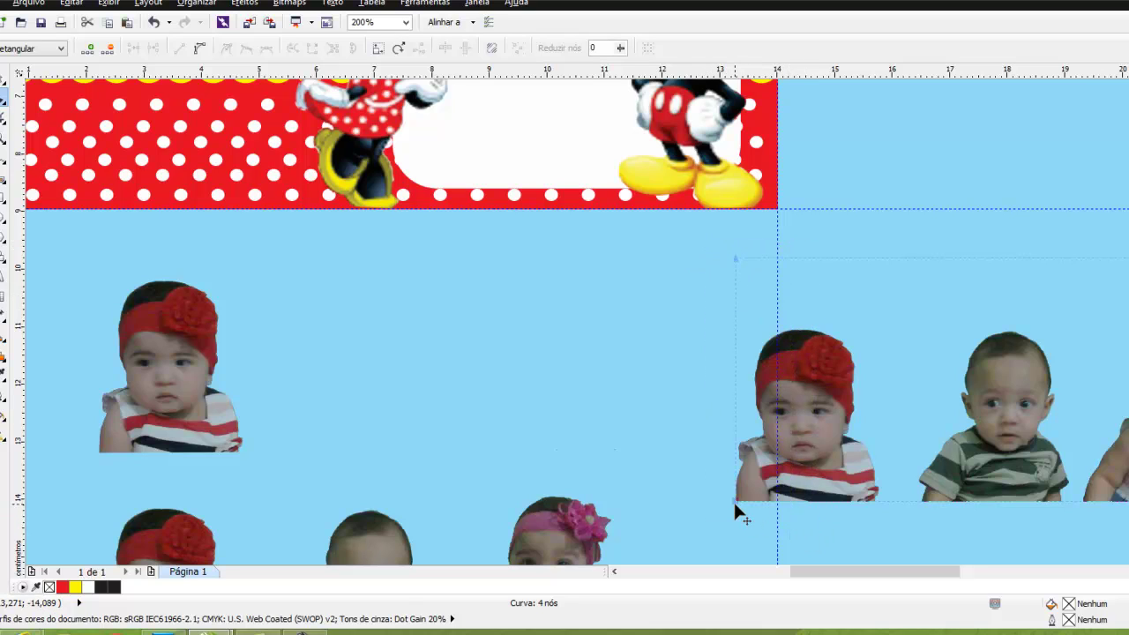
pyautogui.moveTo(733, 500); pyautogui.dragTo(1079, 501)
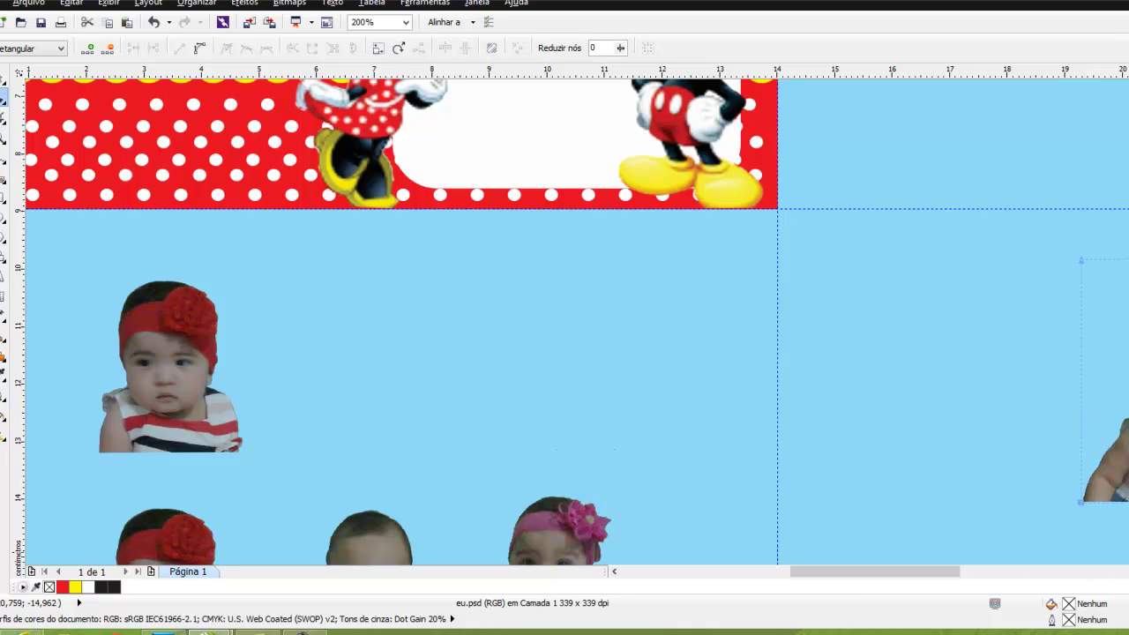
# Step: Crop the lower copy from both sides with the Shape tool so only the baby in the green striped shirt remains
pyautogui.scroll(-5, 929, 471)
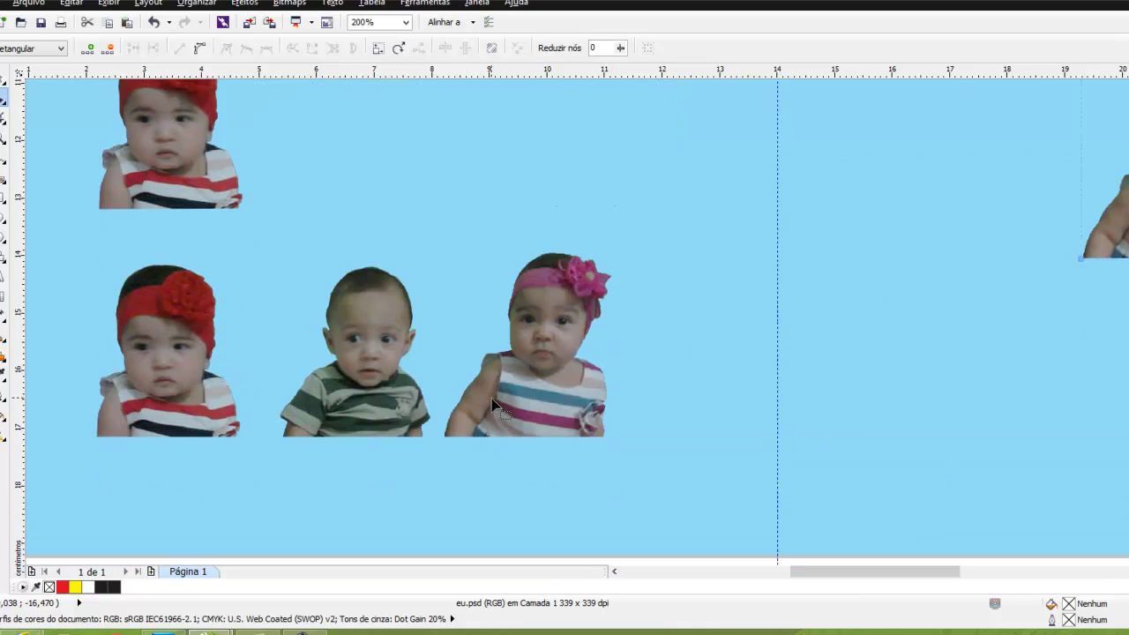
pyautogui.click(493, 404)
pyautogui.moveTo(655, 440); pyautogui.dragTo(431, 436)
pyautogui.moveTo(49, 171); pyautogui.dragTo(112, 371)
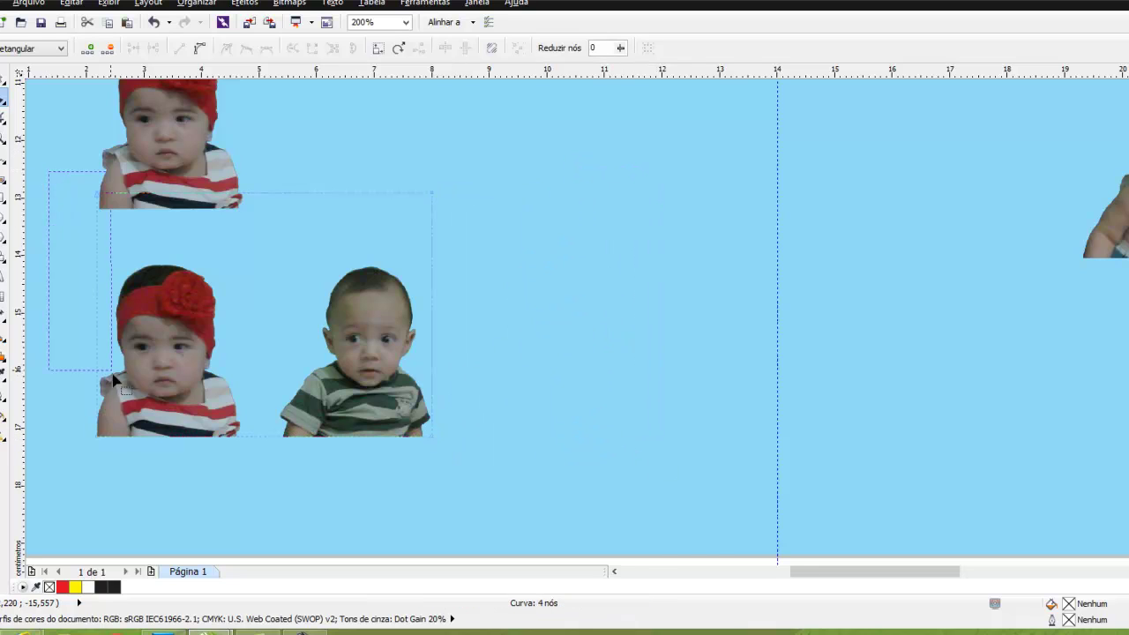
pyautogui.moveTo(96, 432); pyautogui.dragTo(275, 435)
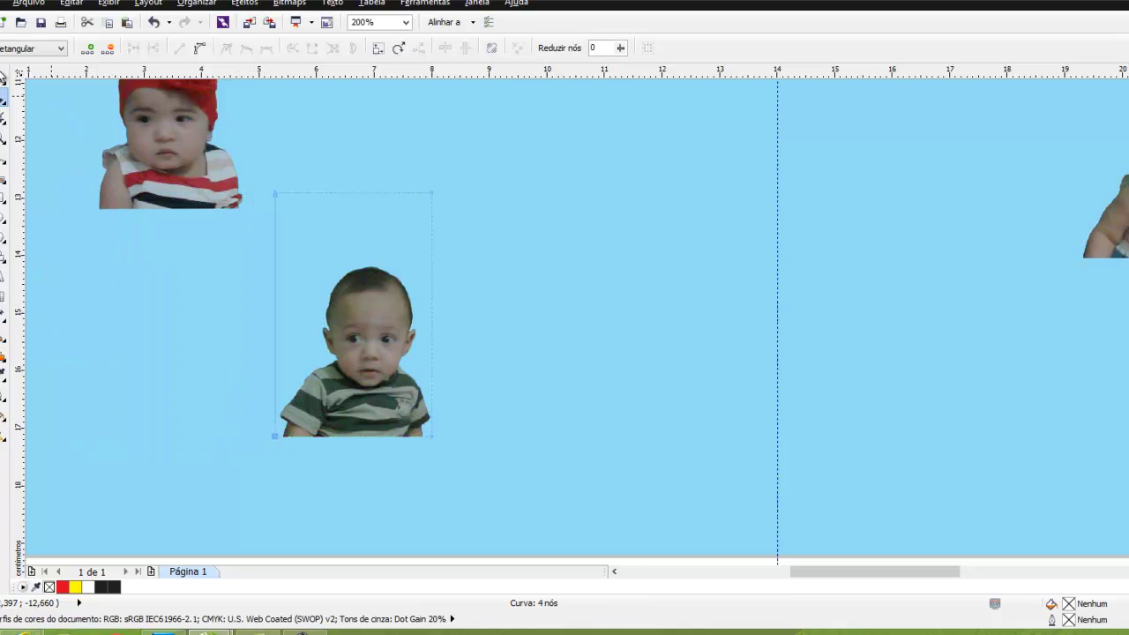
pyautogui.click(3, 78)
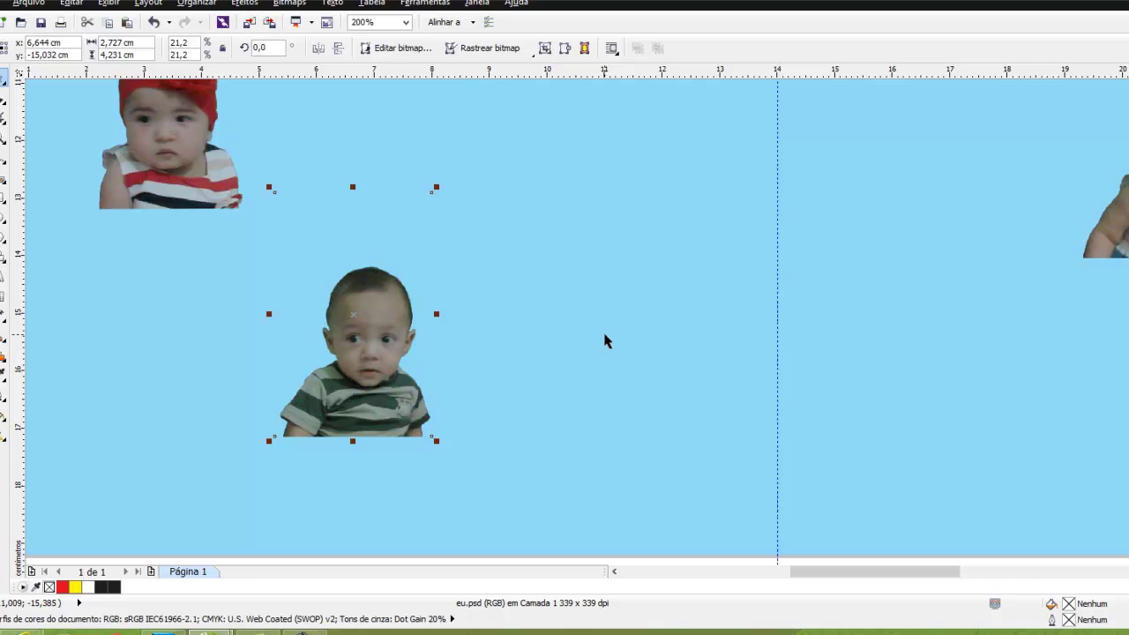
# Step: Arrange the three cropped babies side by side, slightly overlapping, with the green-shirted baby in the middle
pyautogui.press('F4')
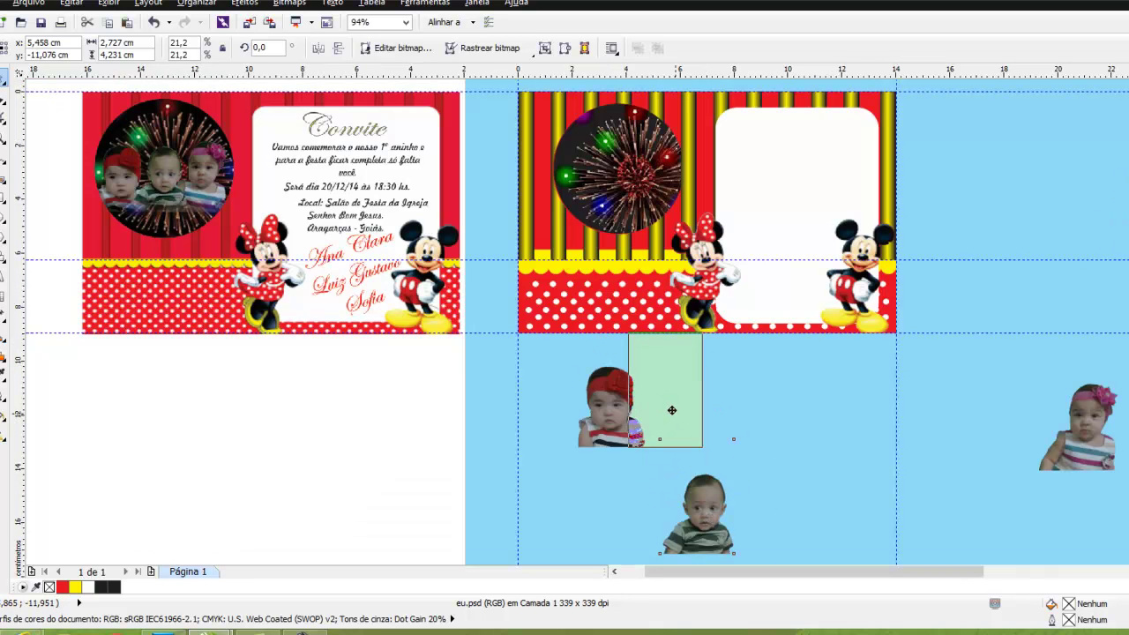
pyautogui.moveTo(671, 410); pyautogui.dragTo(670, 421)
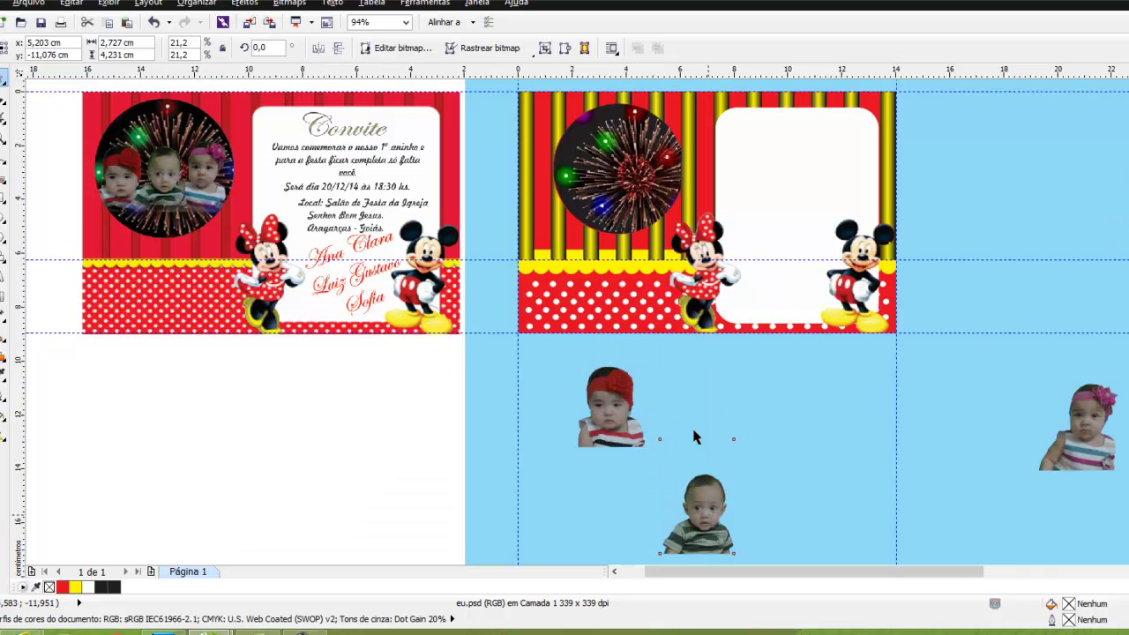
pyautogui.moveTo(1083, 446); pyautogui.dragTo(710, 433)
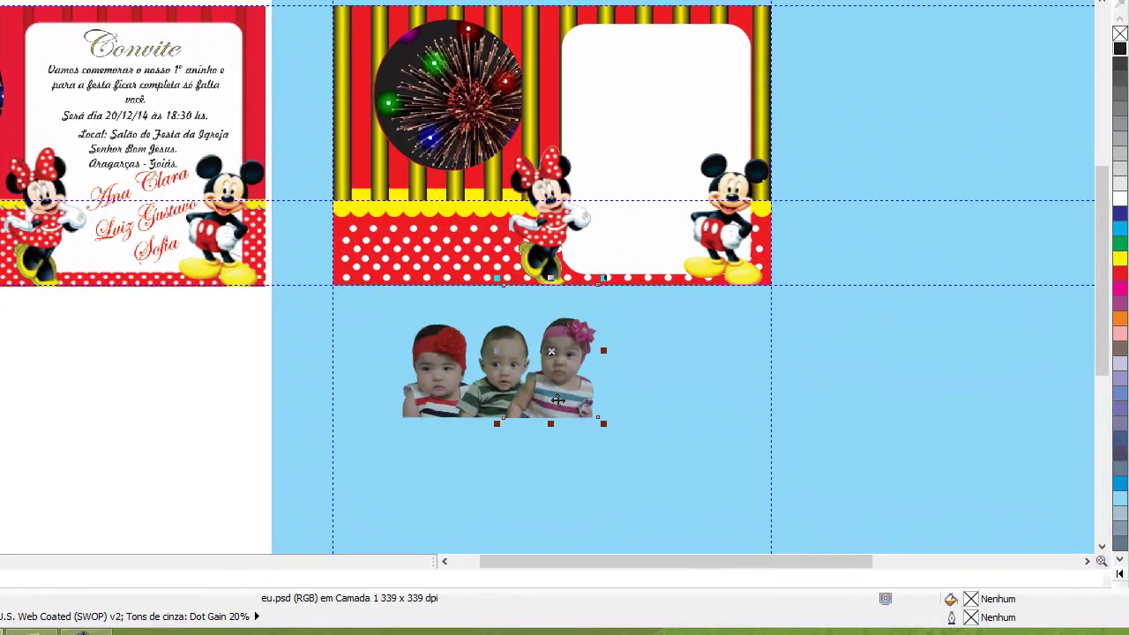
# Step: Select the three cropped baby photos, move them slightly lower below the invitation, and group them
pyautogui.moveTo(361, 311); pyautogui.dragTo(631, 417)
pyautogui.moveTo(638, 457); pyautogui.dragTo(633, 448)
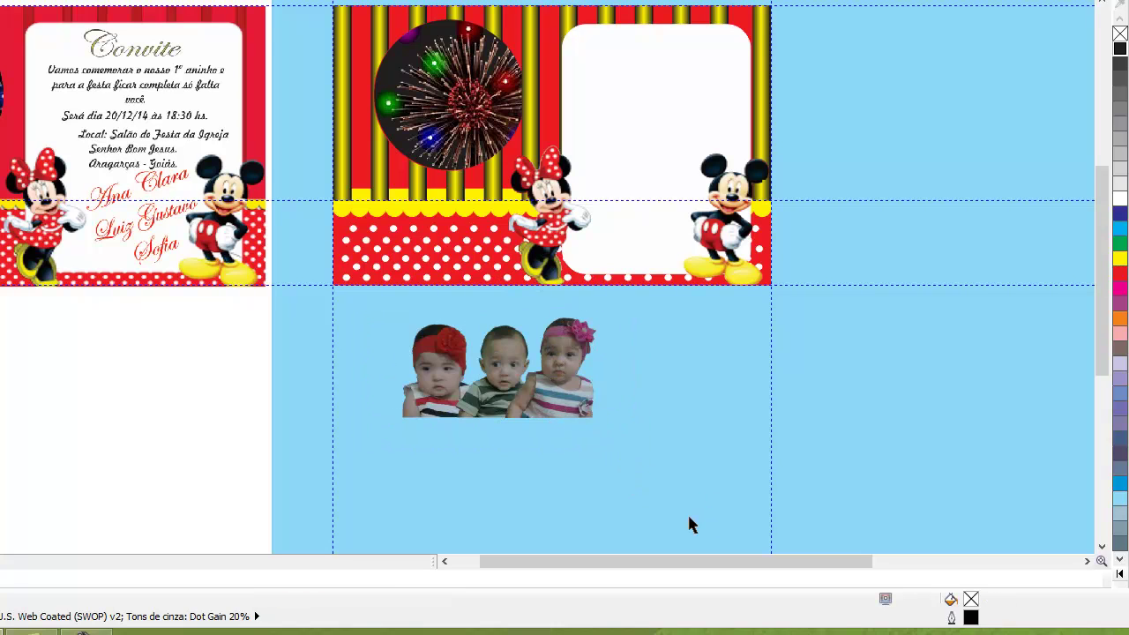
pyautogui.moveTo(659, 525); pyautogui.dragTo(321, 289)
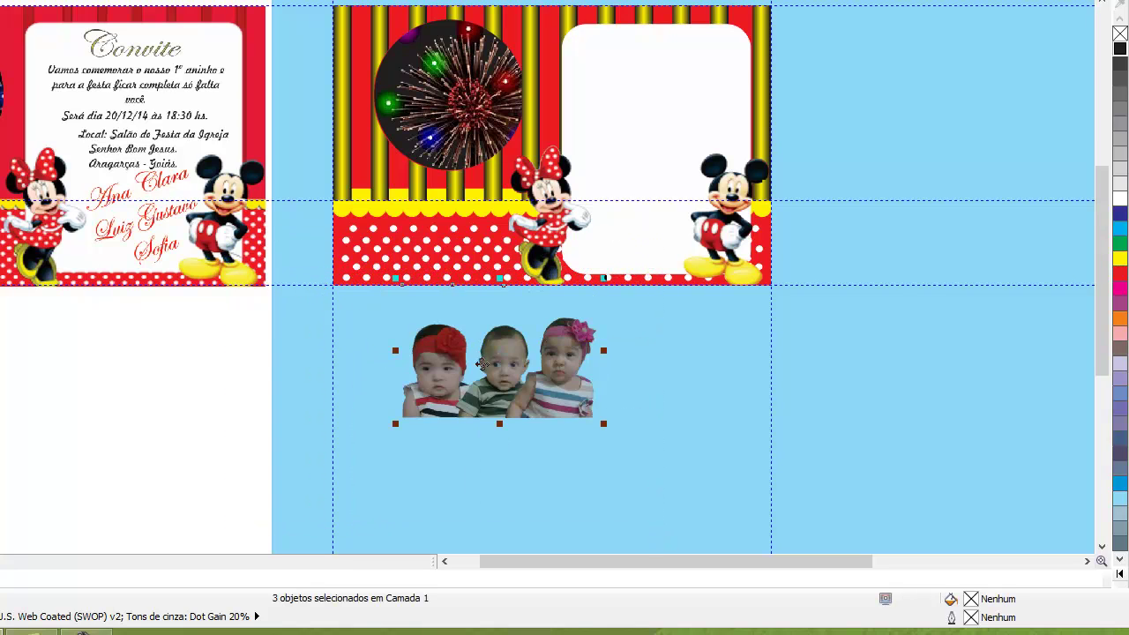
pyautogui.moveTo(514, 353); pyautogui.dragTo(555, 417)
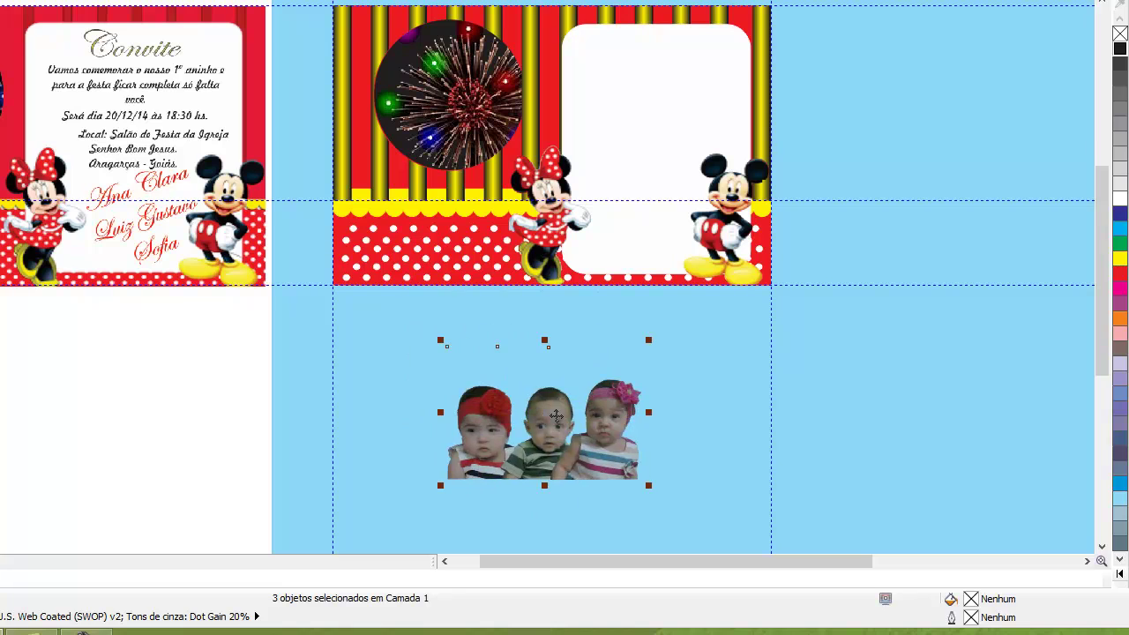
pyautogui.hotkey('ctrl', 'g')
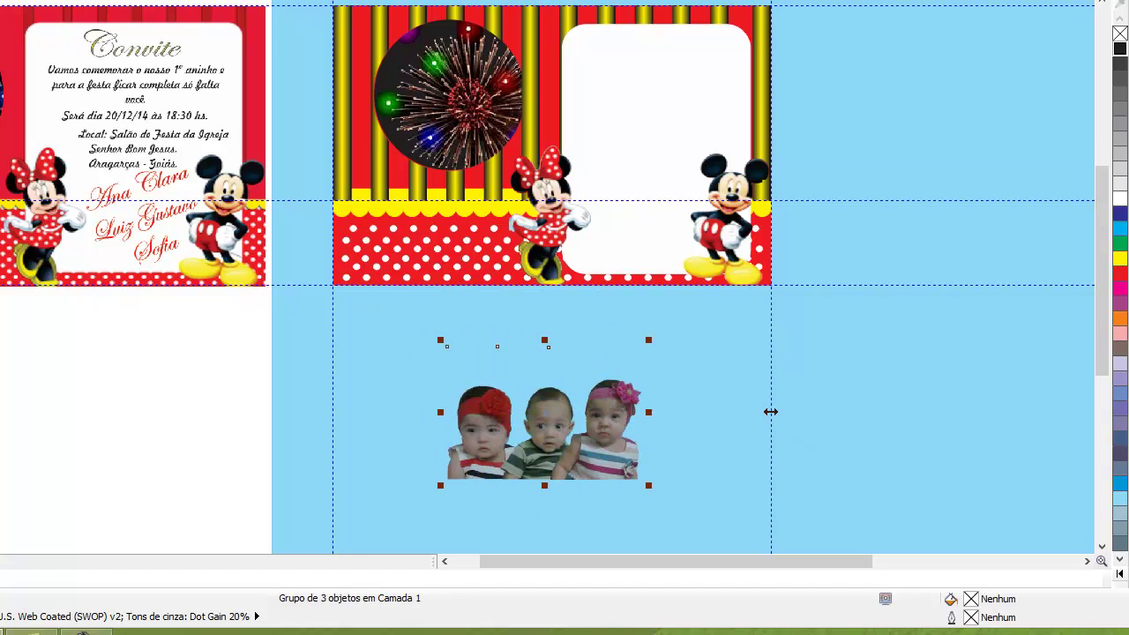
# Step: Place the grouped babies inside the fireworks circle and scale the group to about 79.4 %, roughly 4.98 by 3.39 cm
pyautogui.moveTo(599, 443); pyautogui.dragTo(546, 140)
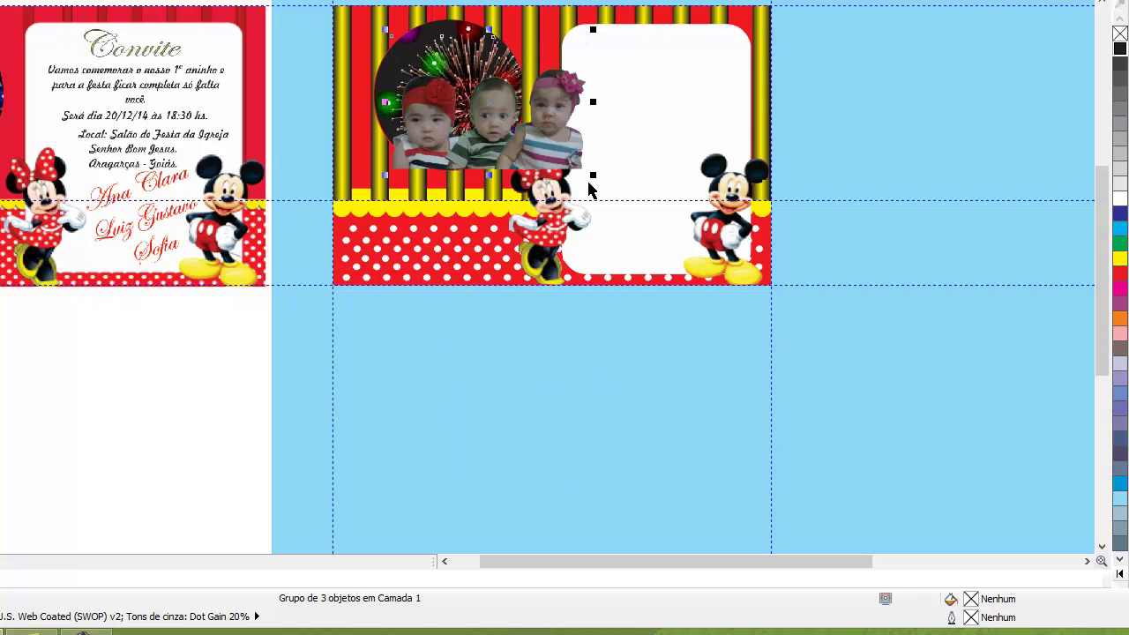
pyautogui.moveTo(593, 177); pyautogui.dragTo(522, 166)
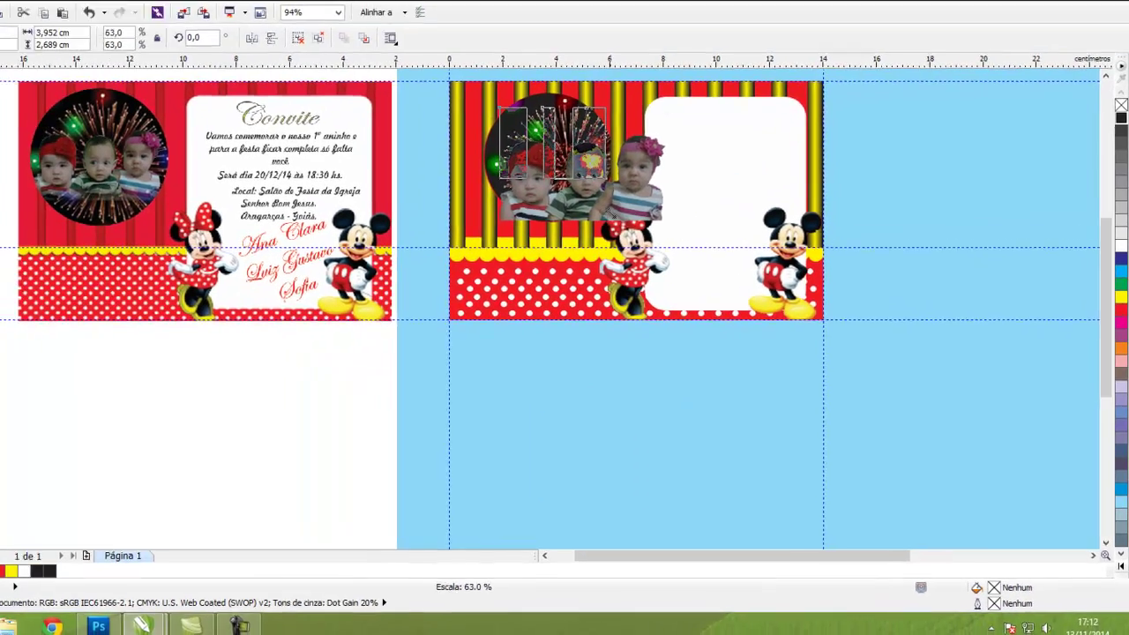
pyautogui.scroll(3, 601, 148)
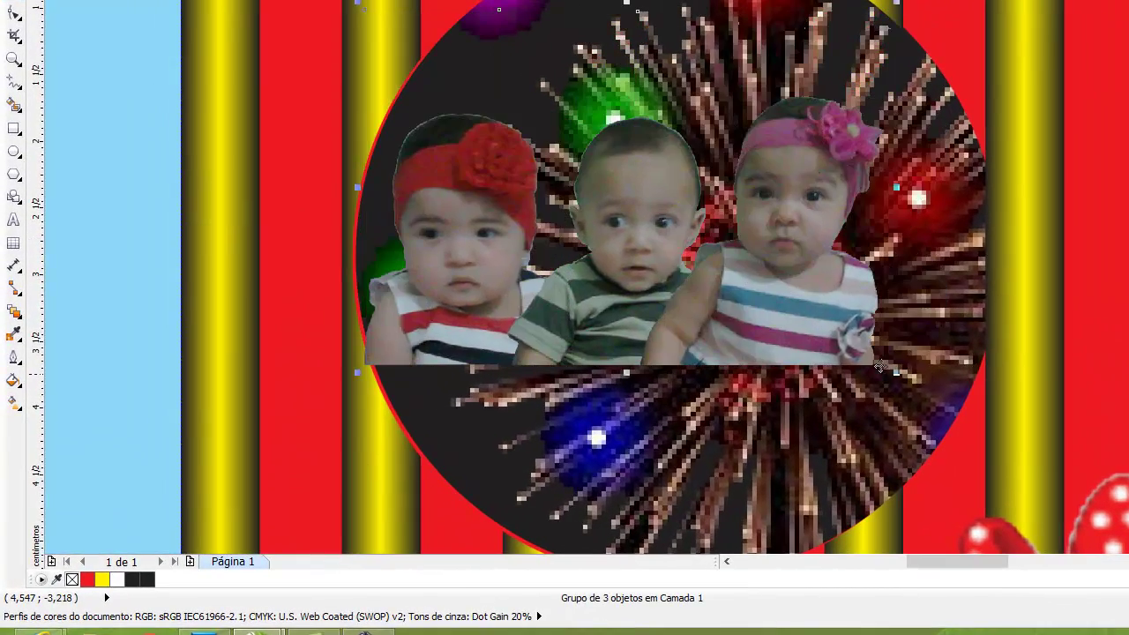
pyautogui.hotkey('ctrl', 'z')
pyautogui.hotkey('ctrl', 'z')
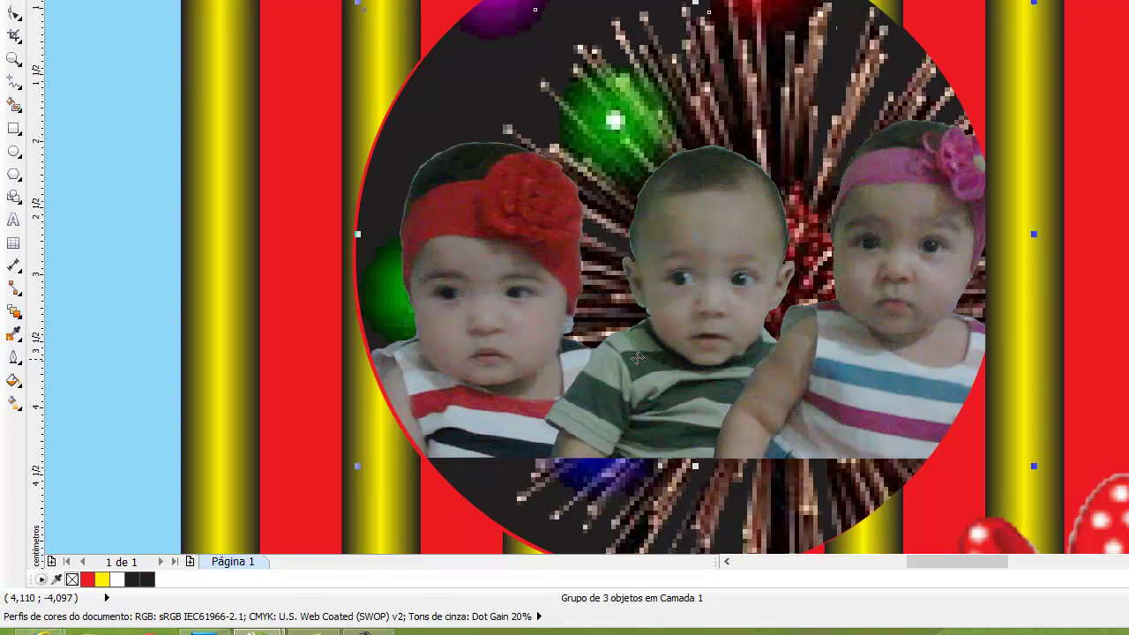
# Step: Fade the babies' lower bodies into the fireworks with a linear transparency running downward from the middle baby's chin to the group's lower edge
pyautogui.click(12, 314)
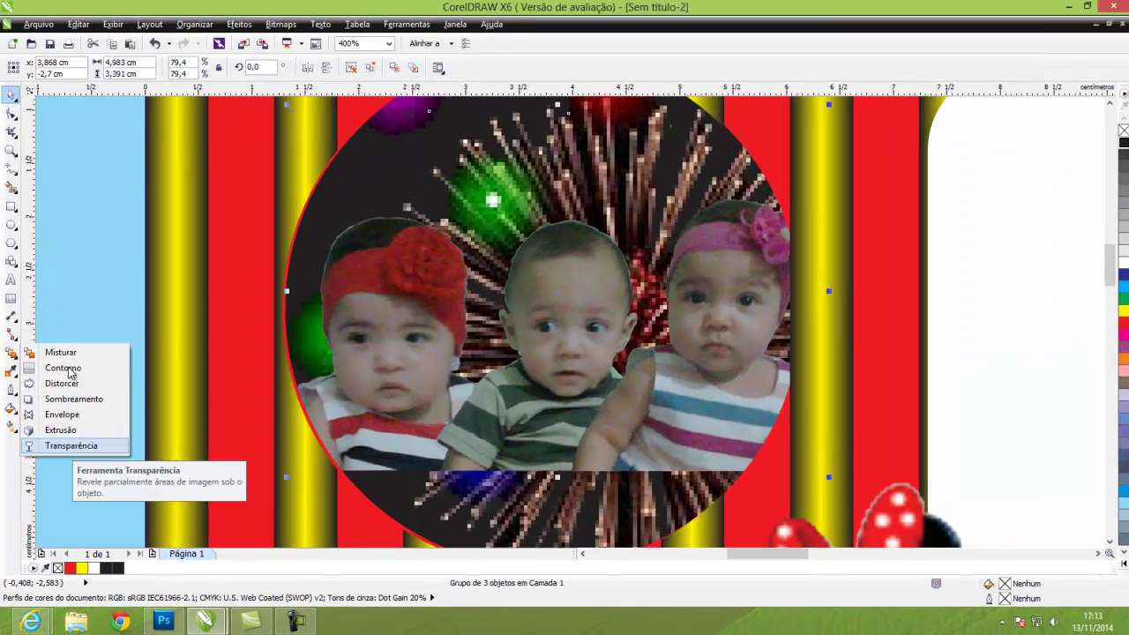
pyautogui.click(82, 434)
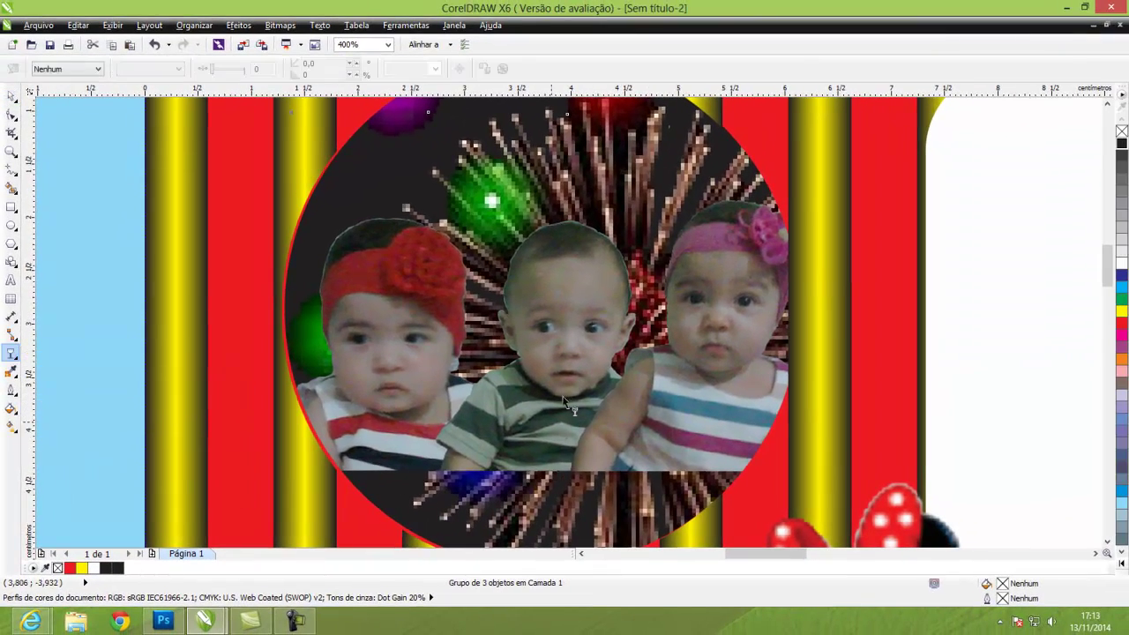
pyautogui.moveTo(568, 379); pyautogui.dragTo(564, 490)
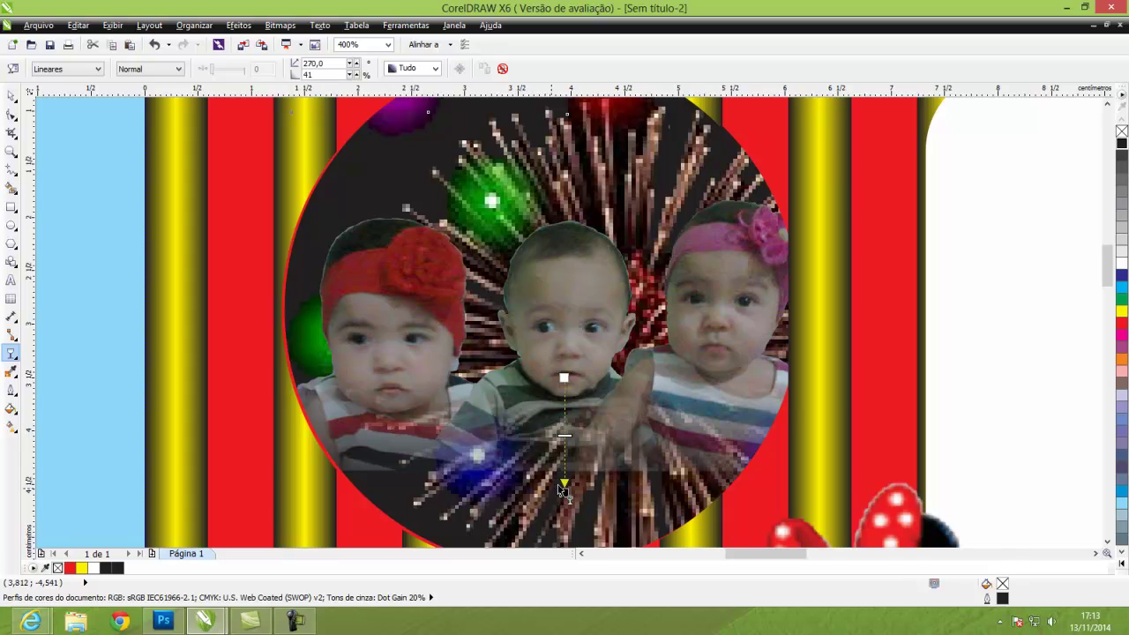
pyautogui.moveTo(563, 491); pyautogui.dragTo(561, 480)
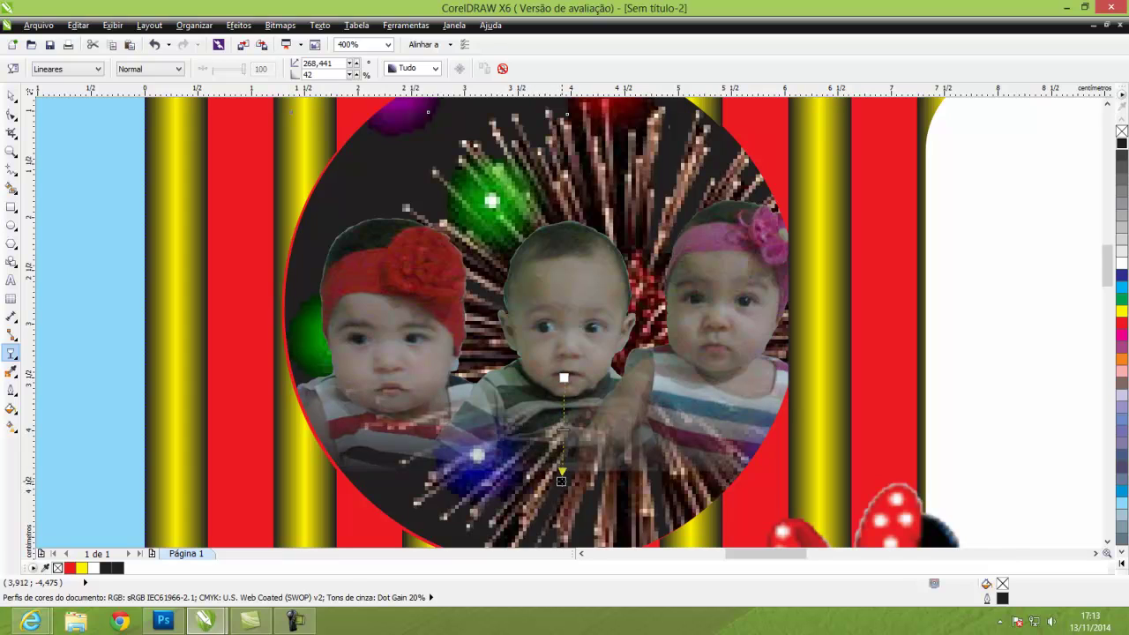
pyautogui.click(12, 95)
pyautogui.scroll(-2, 455, 320)
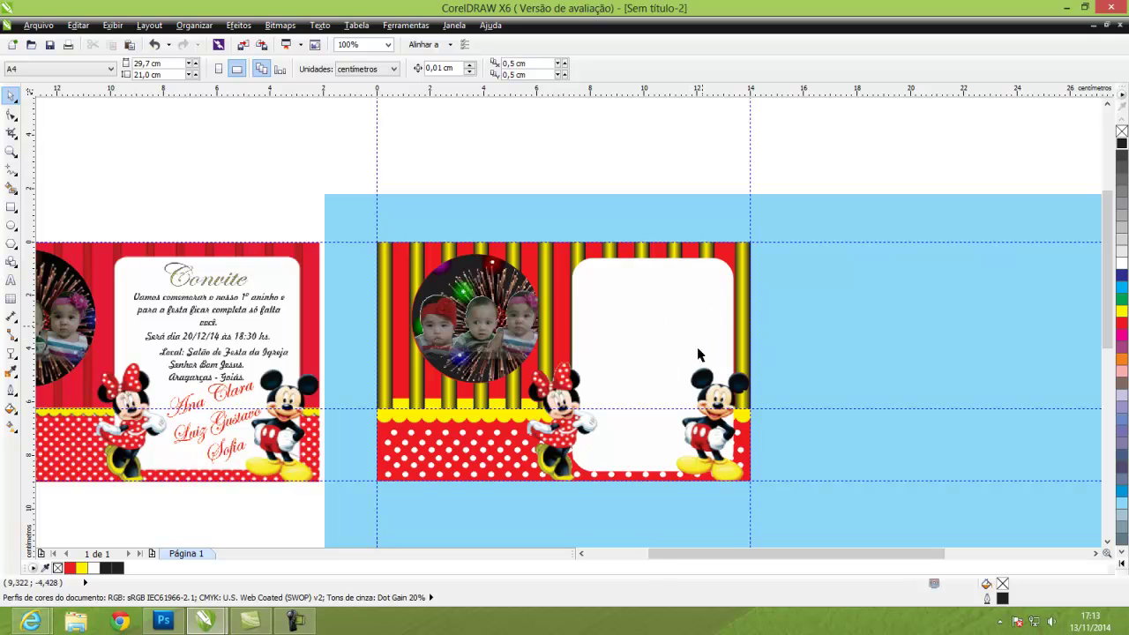
# Step: Delete the reference invitation image lying beside the recreated one
pyautogui.click(211, 285)
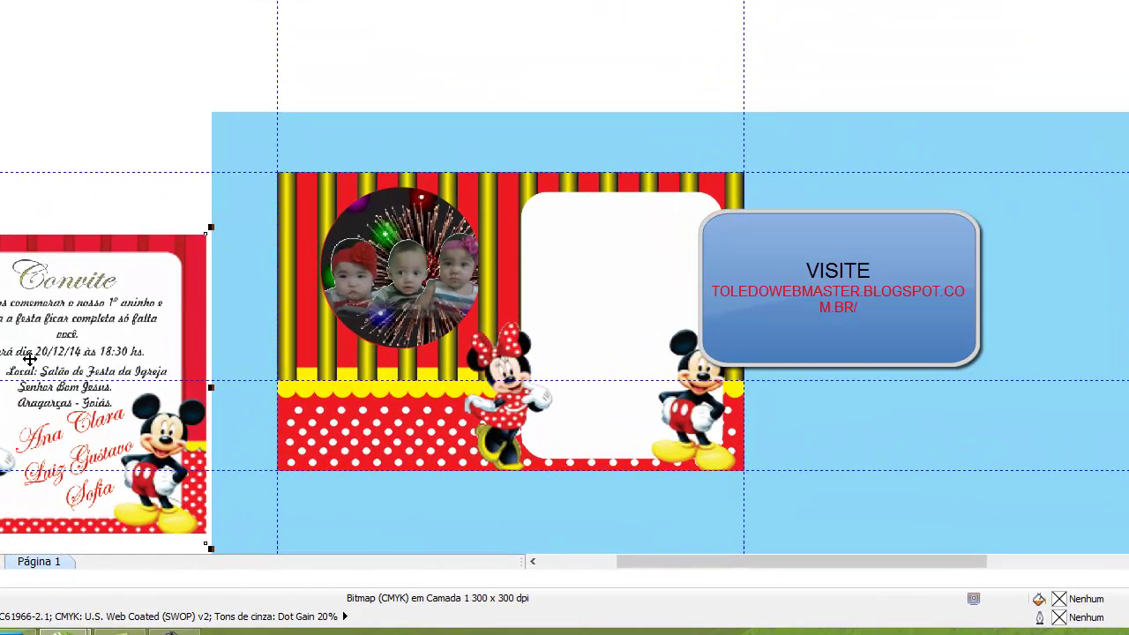
pyautogui.moveTo(89, 337); pyautogui.dragTo(74, 222)
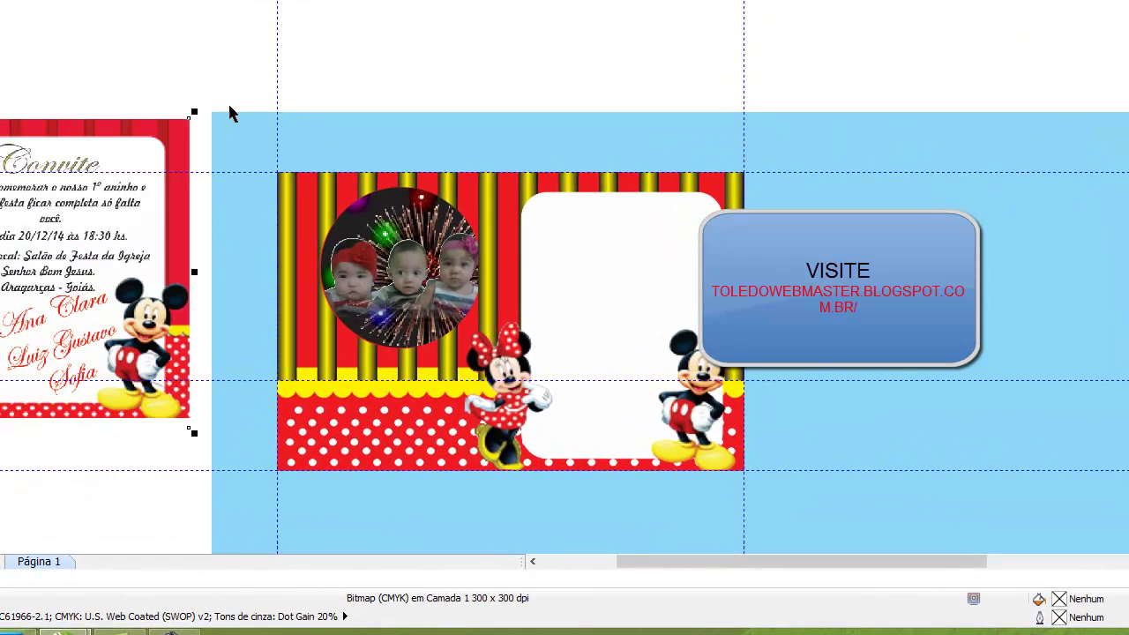
pyautogui.moveTo(60, 277); pyautogui.dragTo(80, 302)
pyautogui.press('Delete')
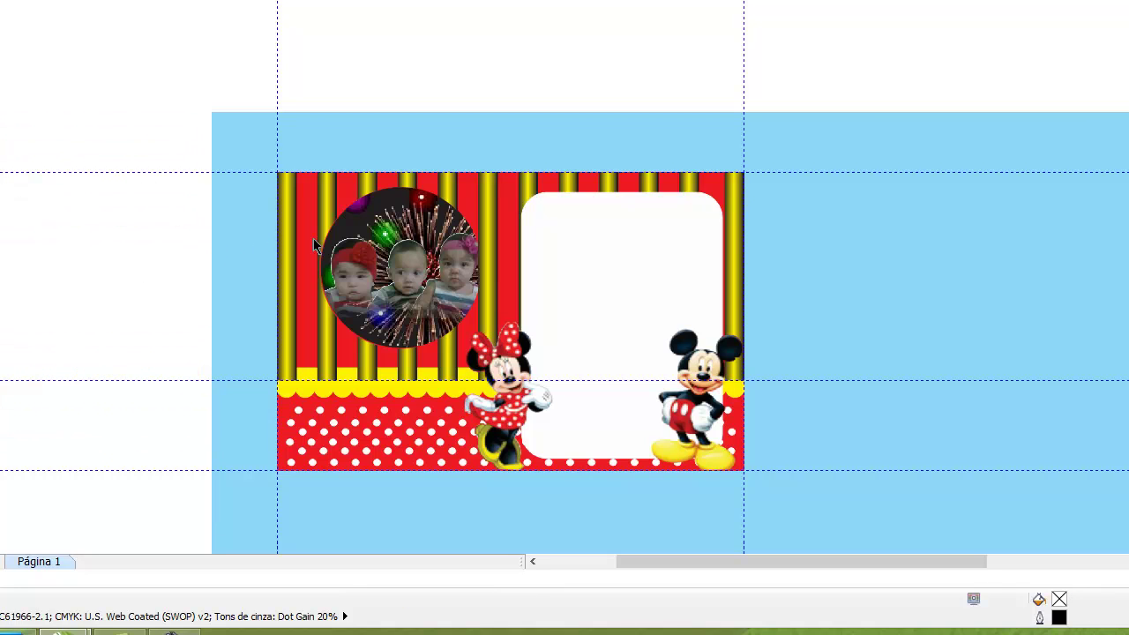
# Step: Examine the recreated invitation as a whole and up close, including the babies' circle, the characters and the white panel
pyautogui.press('F4')
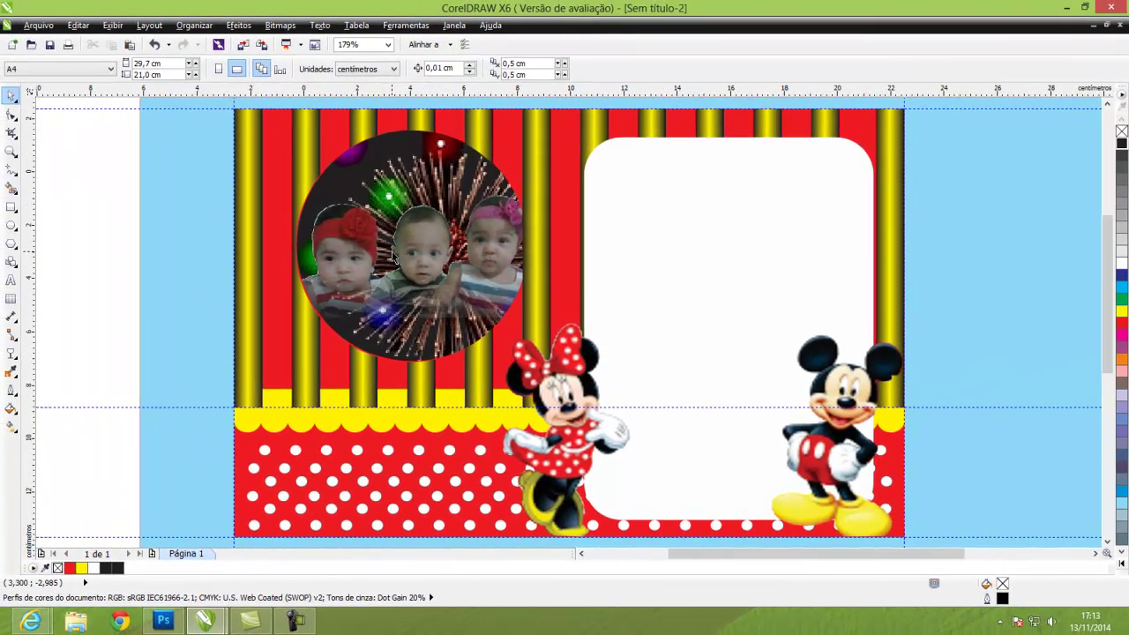
pyautogui.scroll(-3, 381, 248)
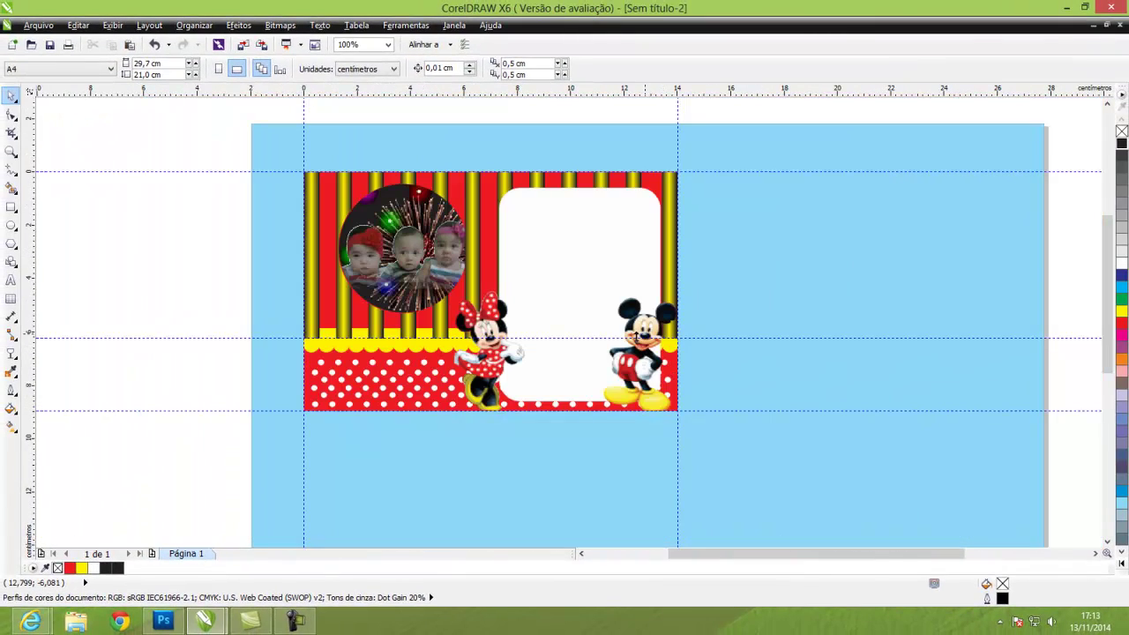
pyautogui.scroll(3, 522, 255)
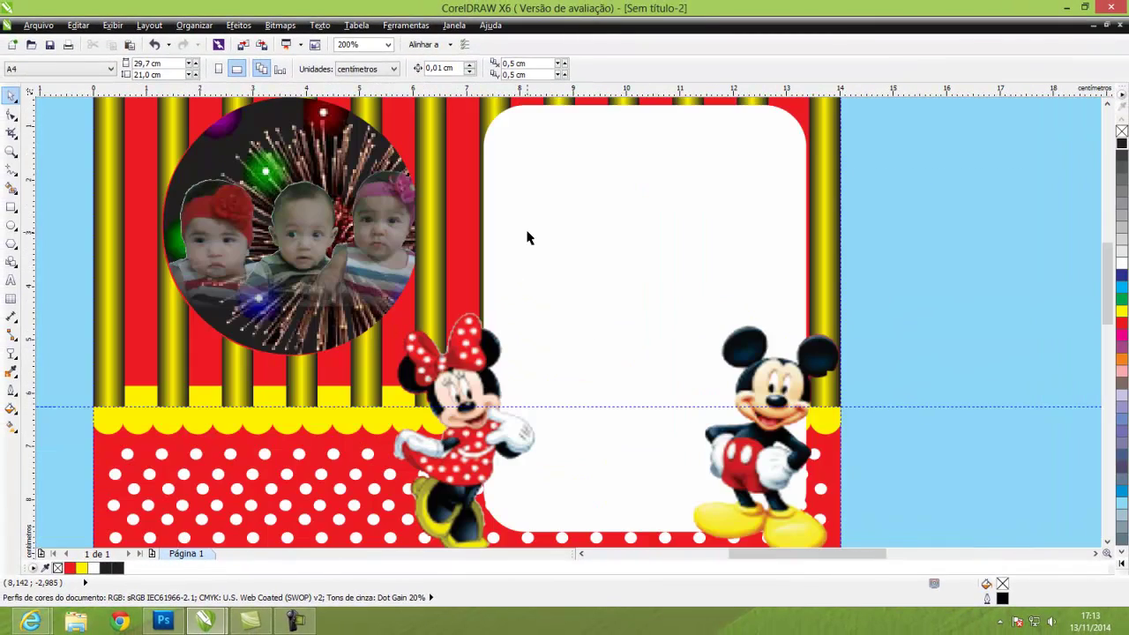
pyautogui.scroll(-3, 527, 240)
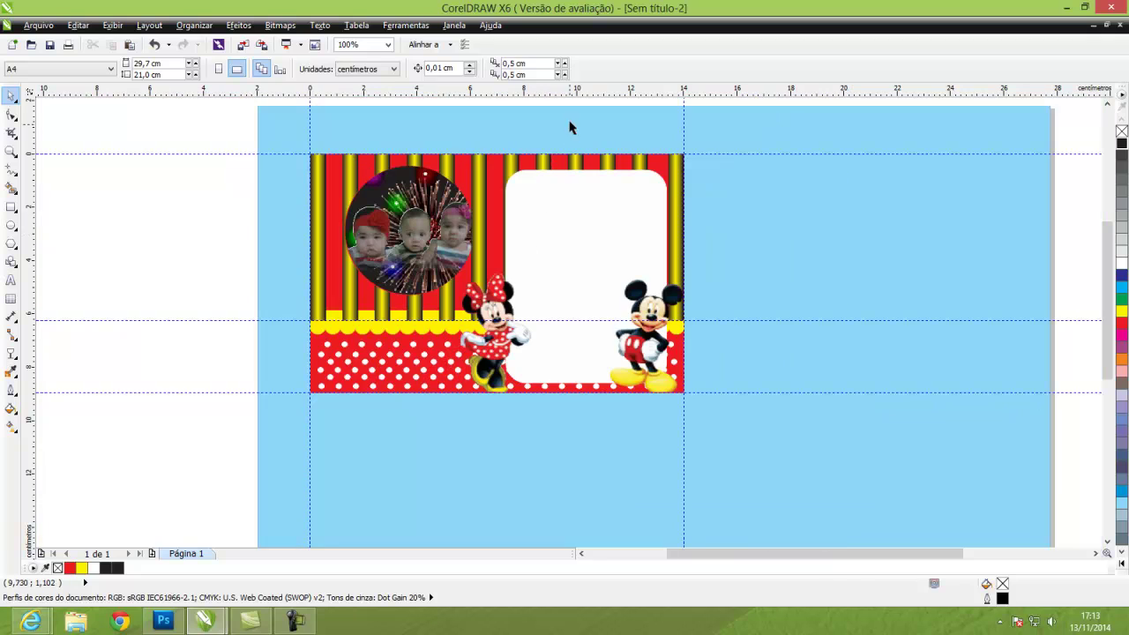
pyautogui.scroll(3, 570, 148)
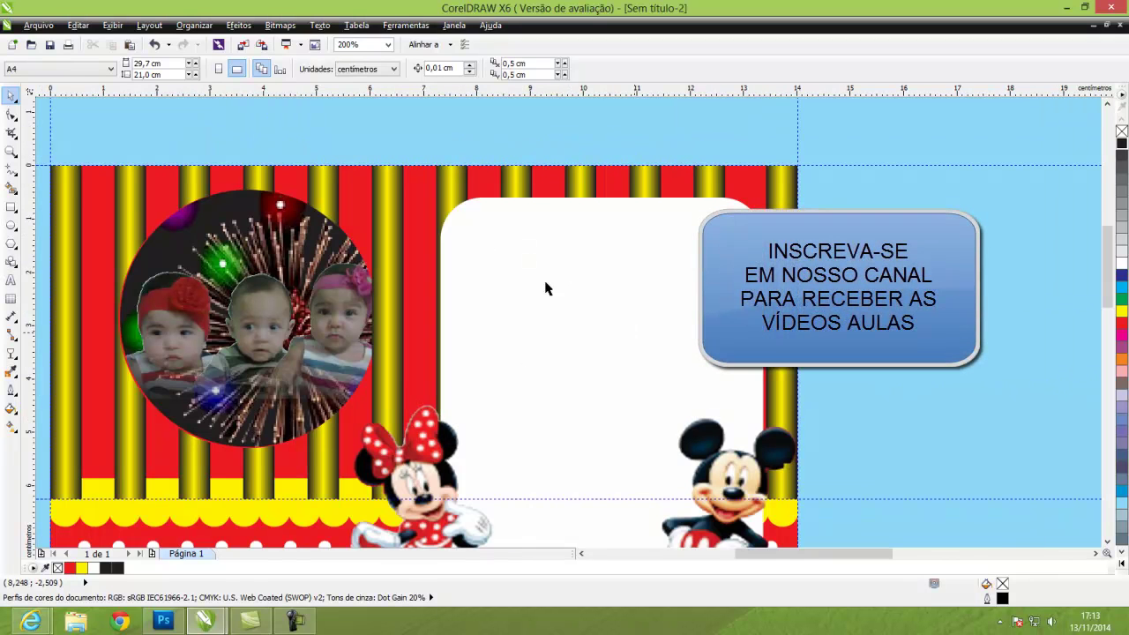
pyautogui.scroll(-3, 567, 279)
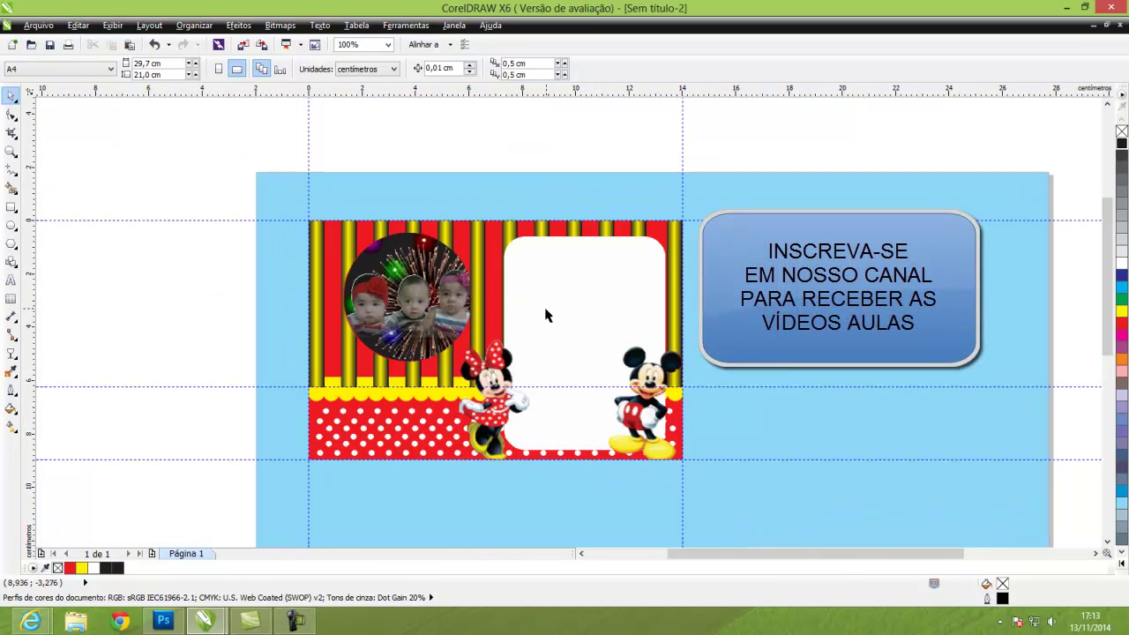
pyautogui.scroll(3, 544, 313)
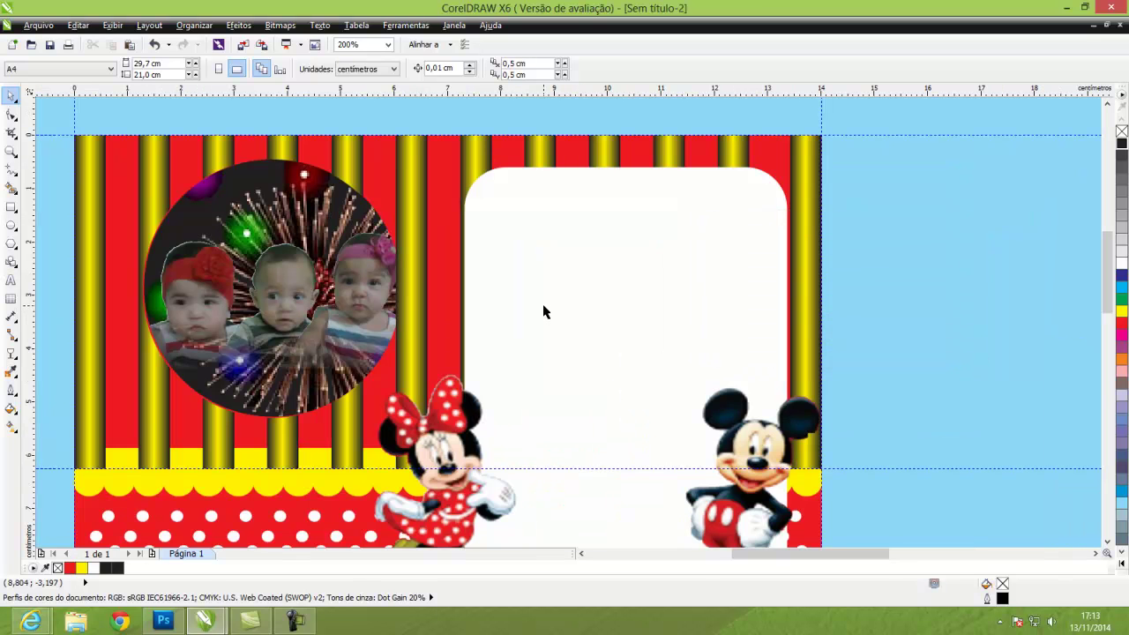
pyautogui.scroll(-3, 543, 312)
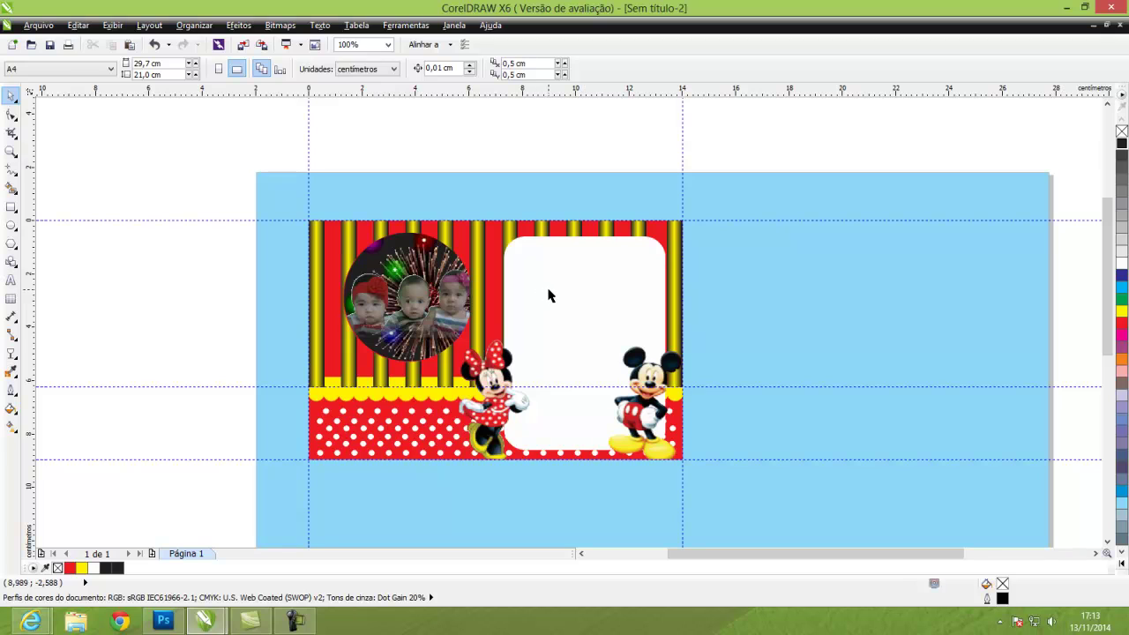
pyautogui.scroll(2, 548, 295)
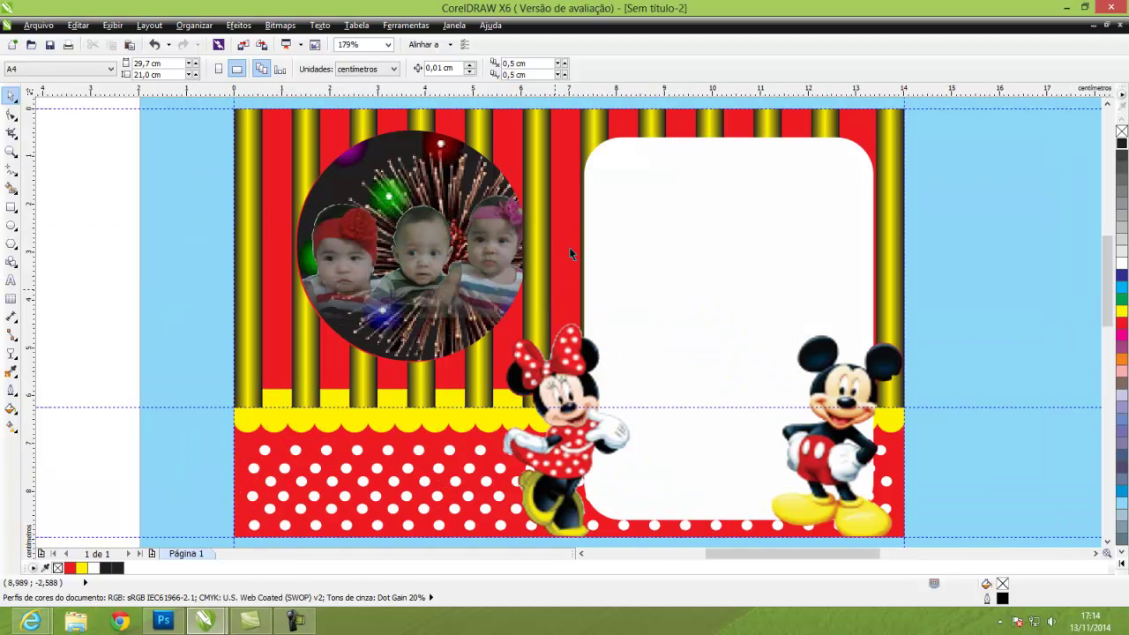